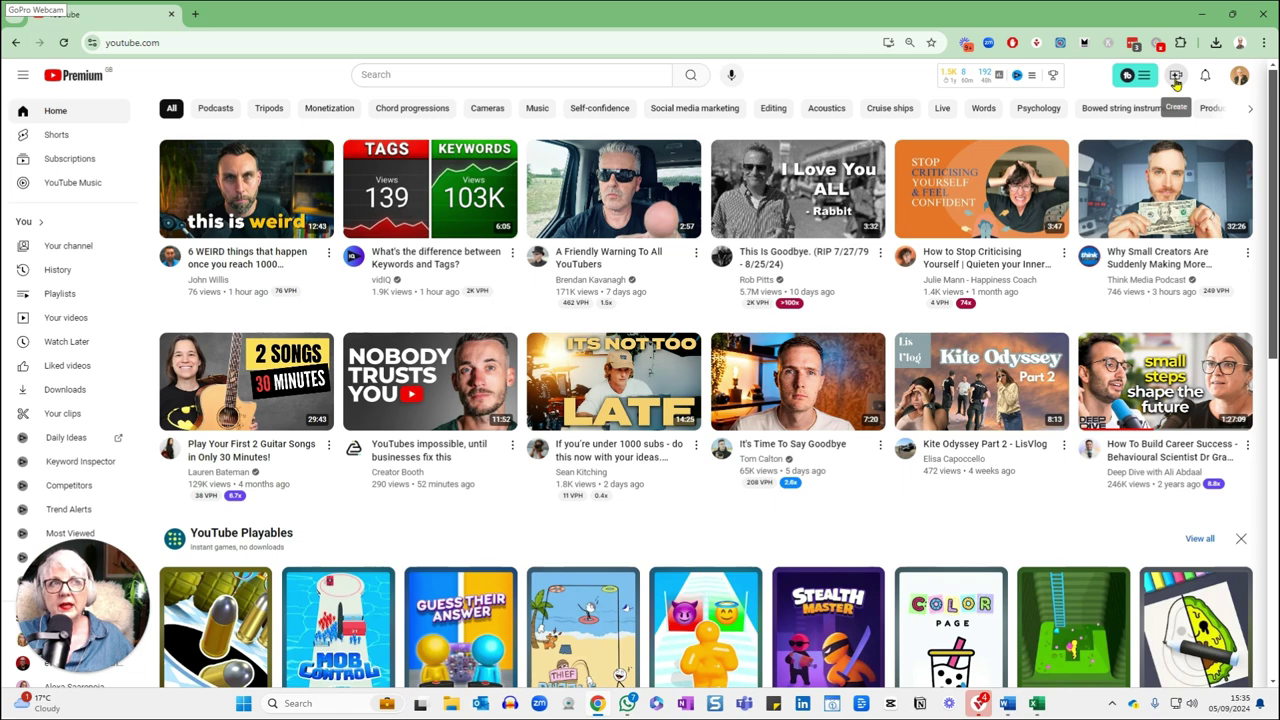
# Step: Open the YouTube Studio channel dashboard from the YouTube home page
pyautogui.click(1176, 84)
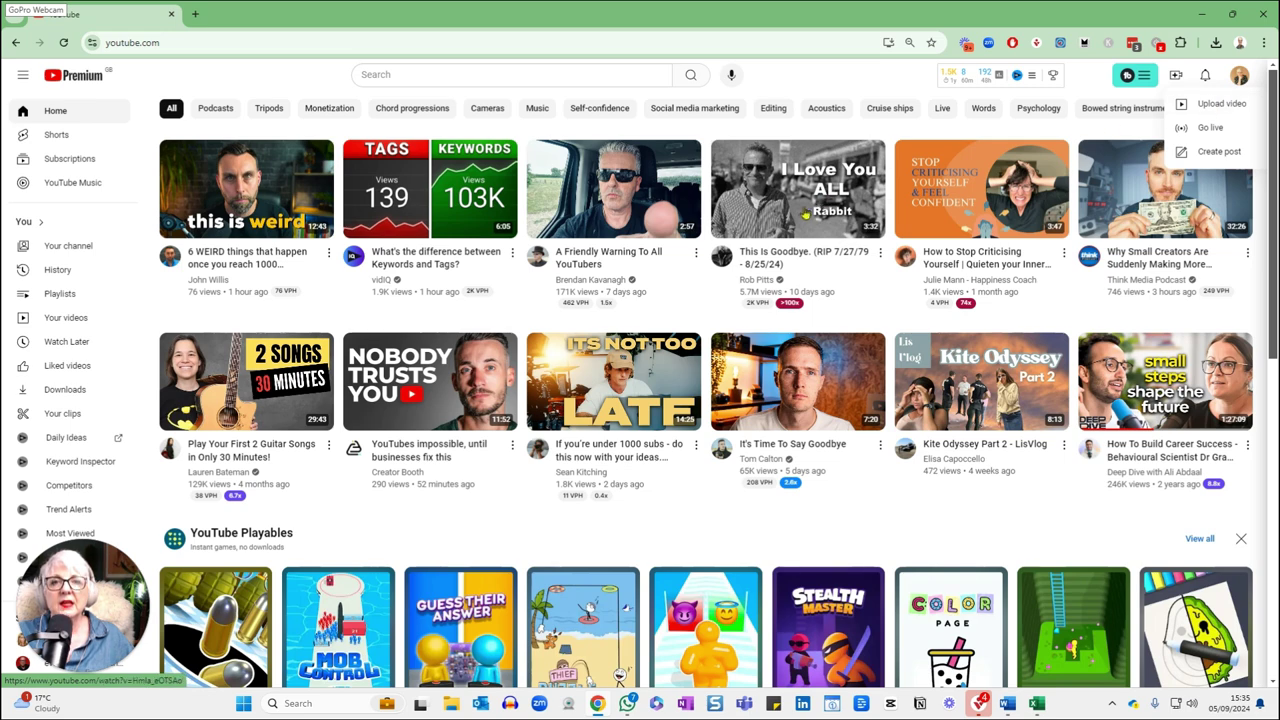
pyautogui.moveTo(803, 214)
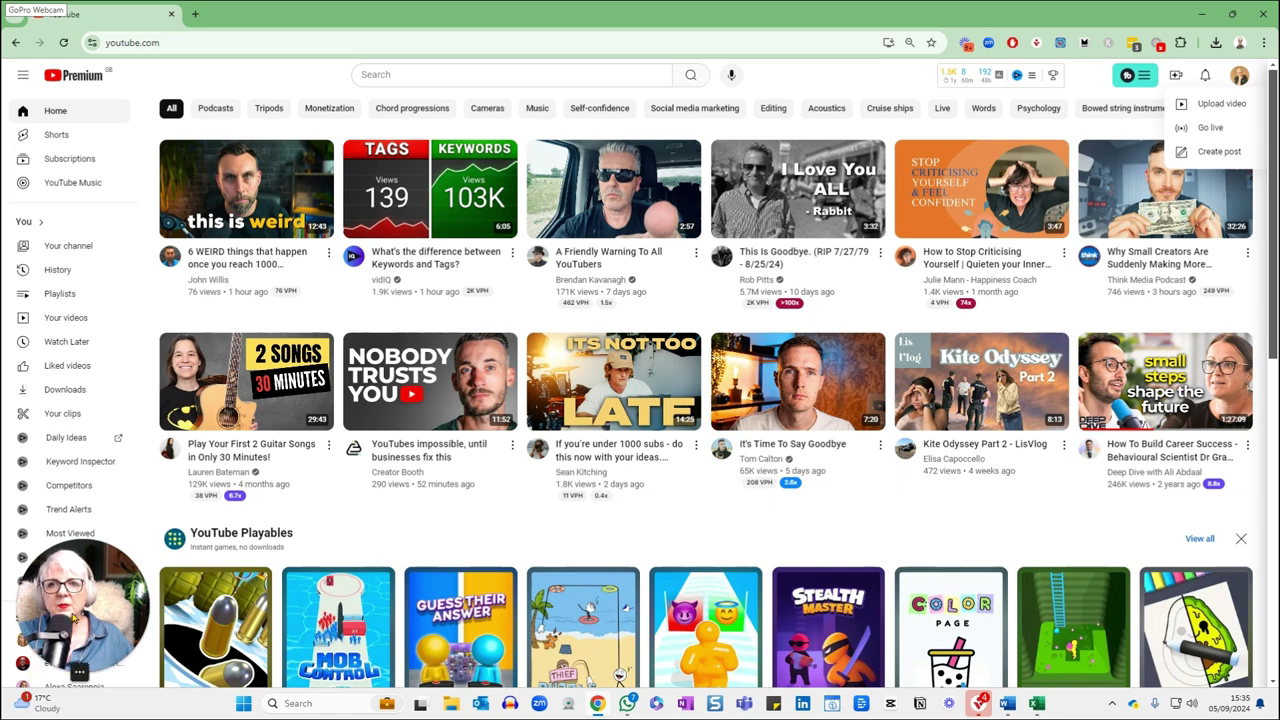
pyautogui.moveTo(78, 645); pyautogui.dragTo(268, 643)
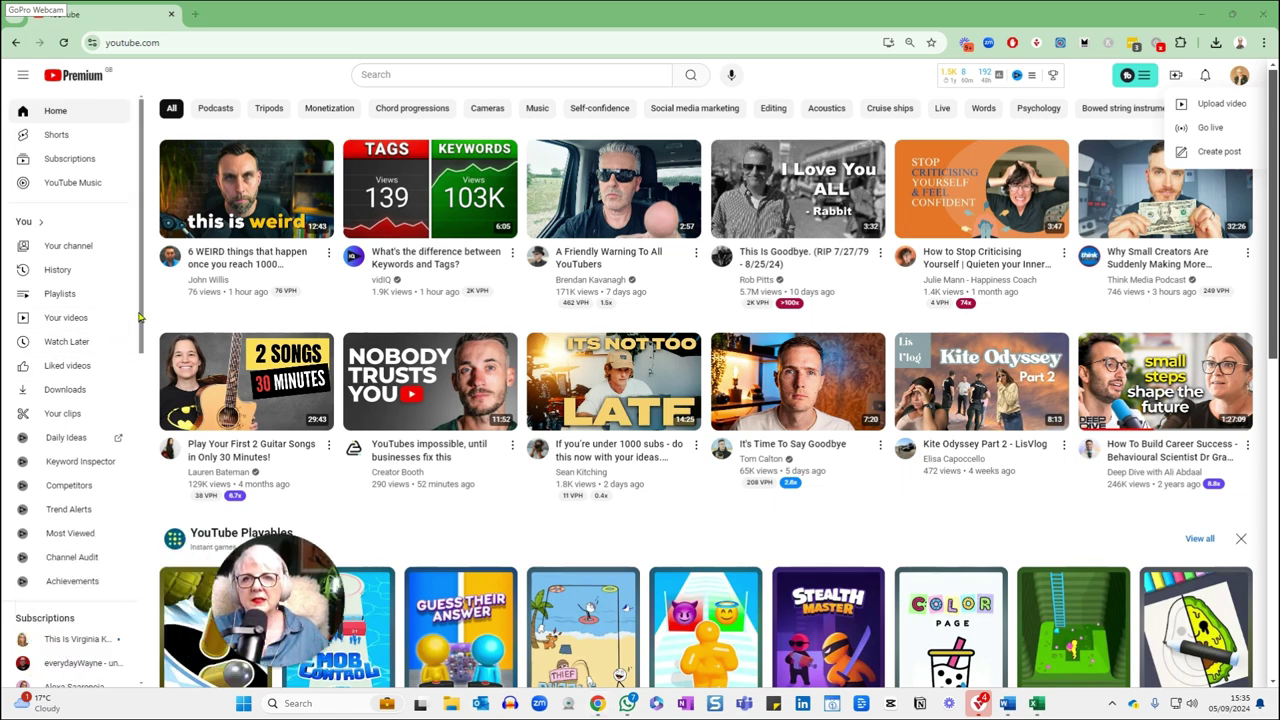
pyautogui.scroll(-1, 140, 350)
pyautogui.moveTo(140, 350); pyautogui.dragTo(137, 586)
pyautogui.click(112, 532)
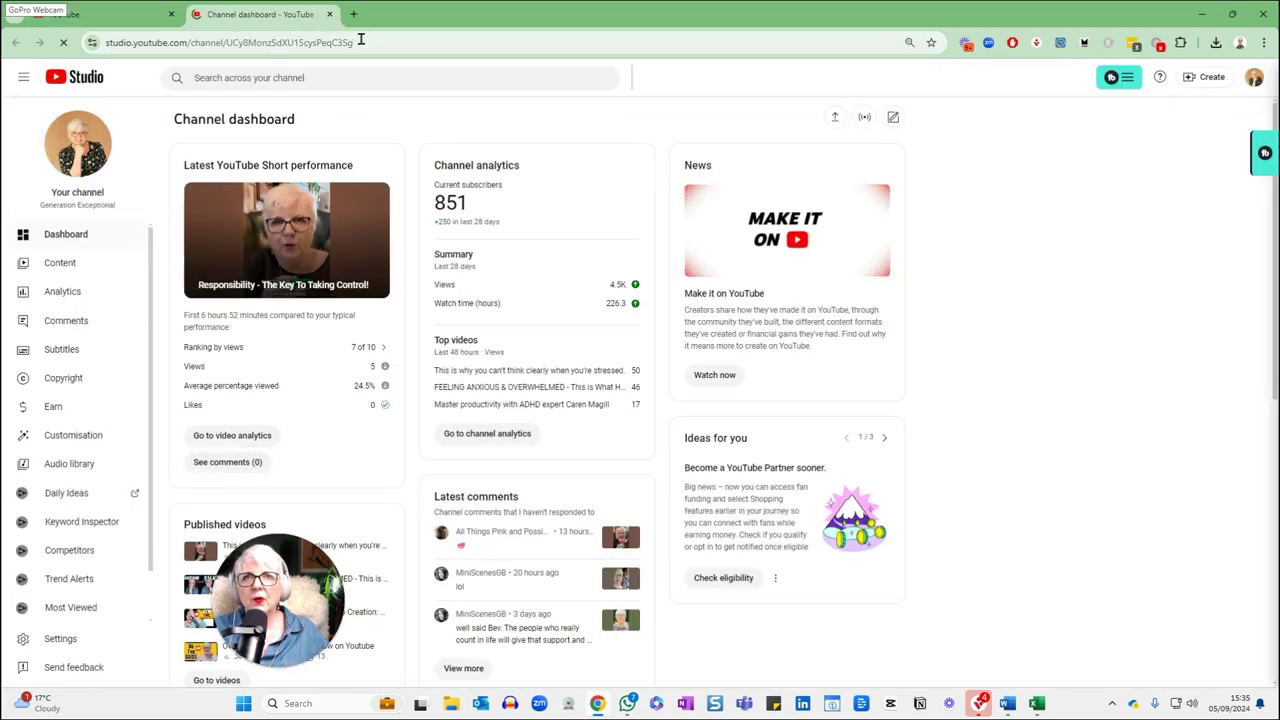
# Step: Open YouTube Studio from the bookmark page in a new tab, and close that duplicate tab
pyautogui.click(353, 14)
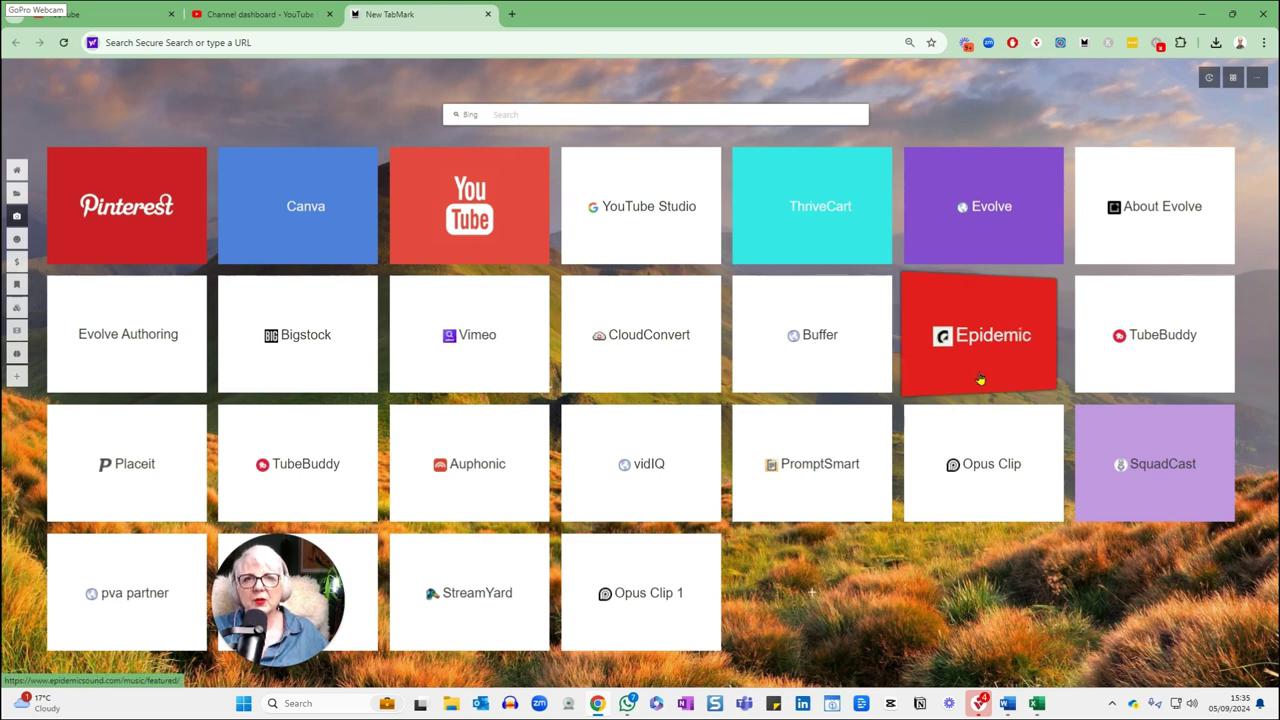
pyautogui.click(638, 222)
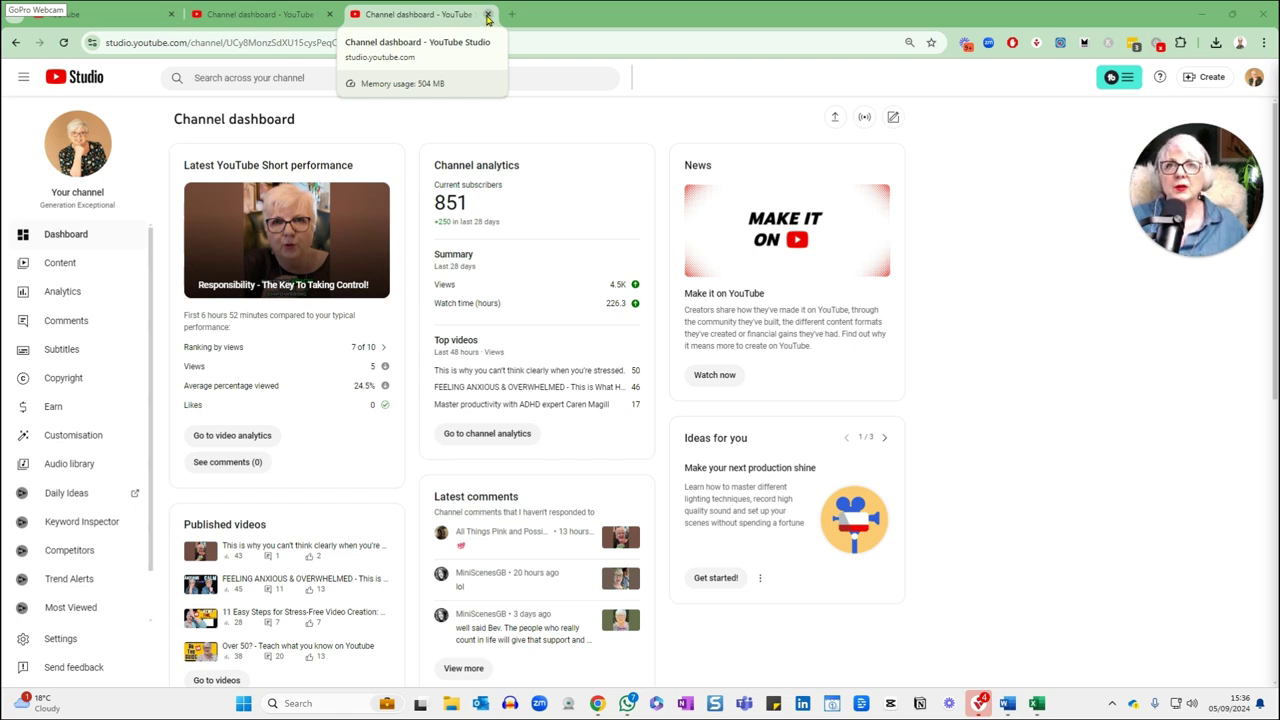
pyautogui.click(487, 15)
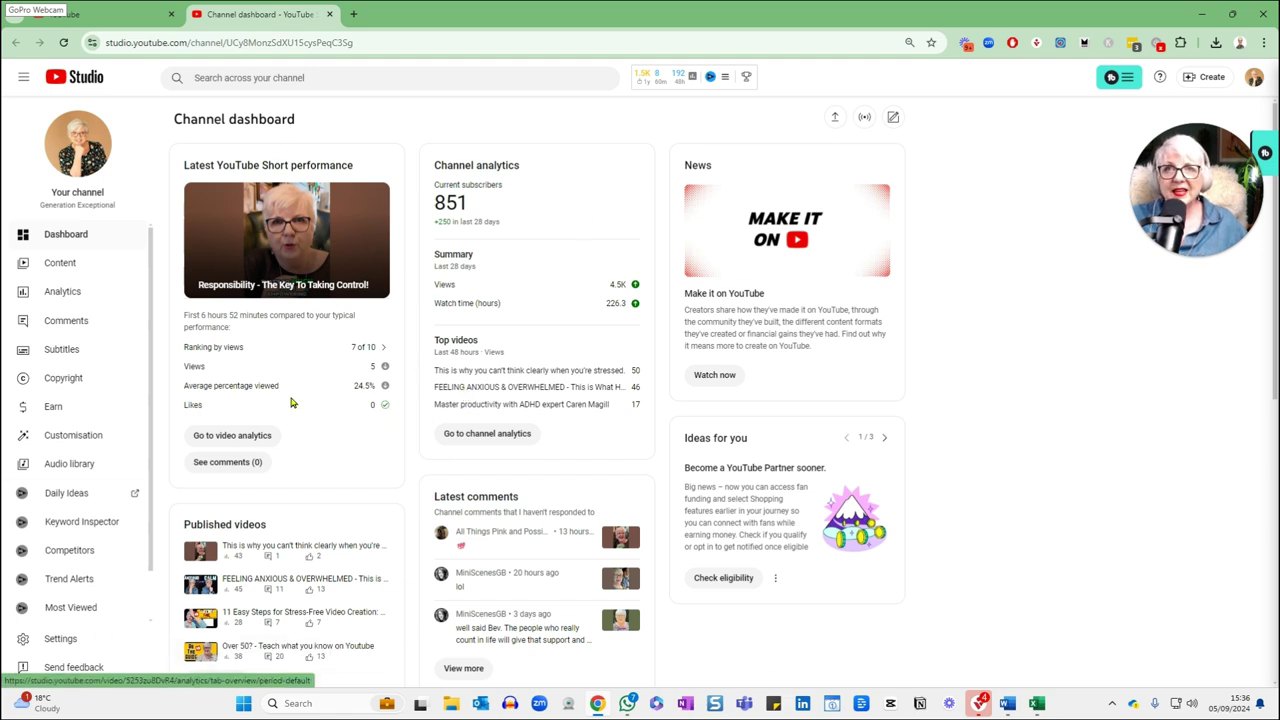
pyautogui.click(66, 236)
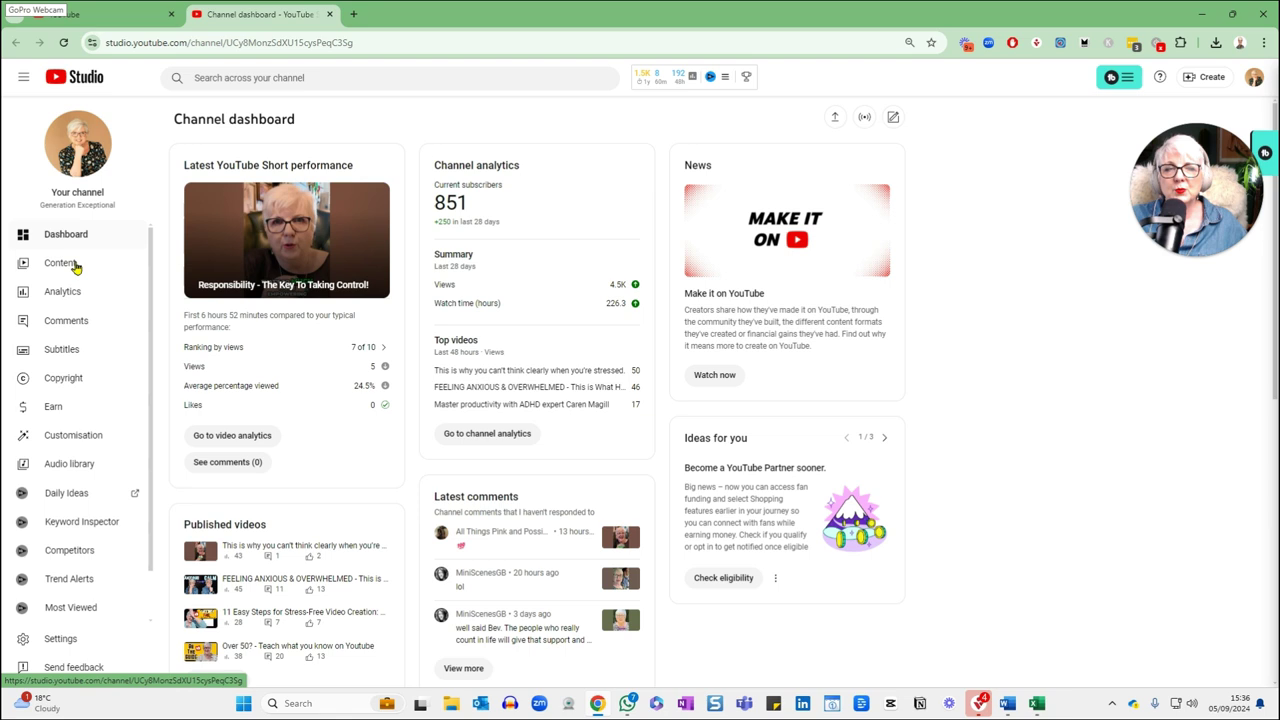
# Step: Switch to File Explorer and open the Downloads folder
pyautogui.click(452, 705)
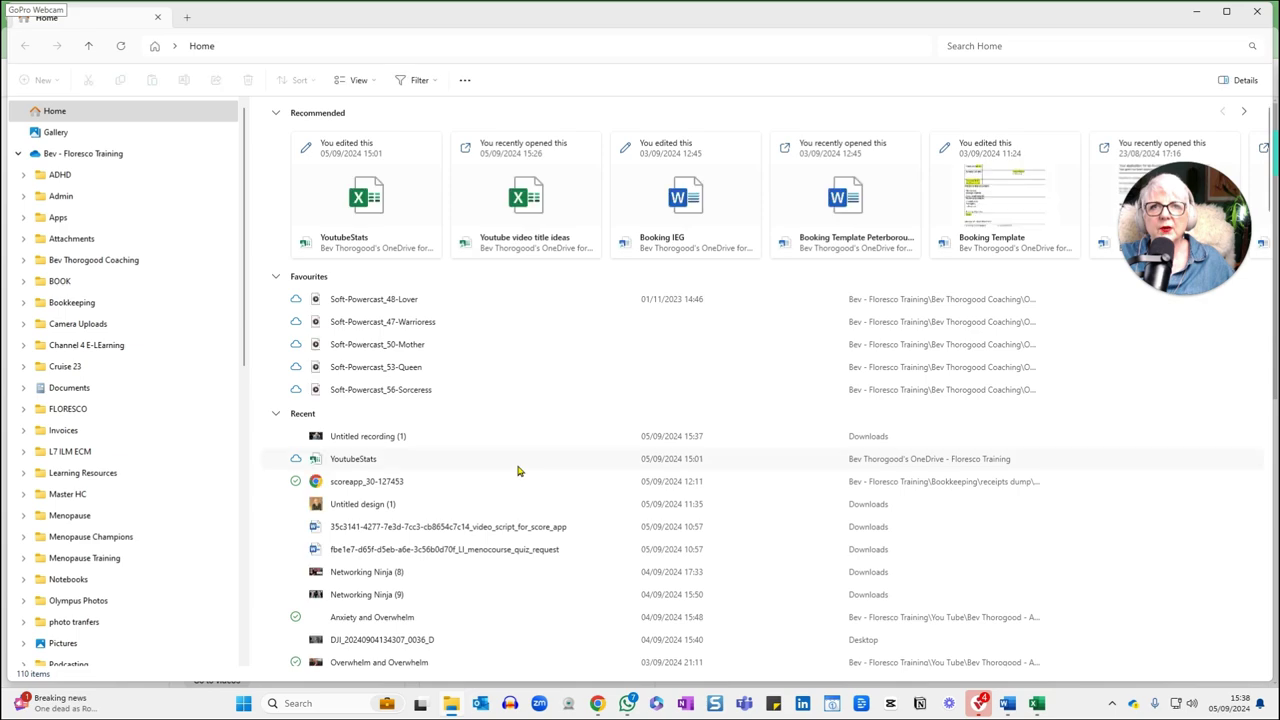
pyautogui.scroll(-6, 69, 450)
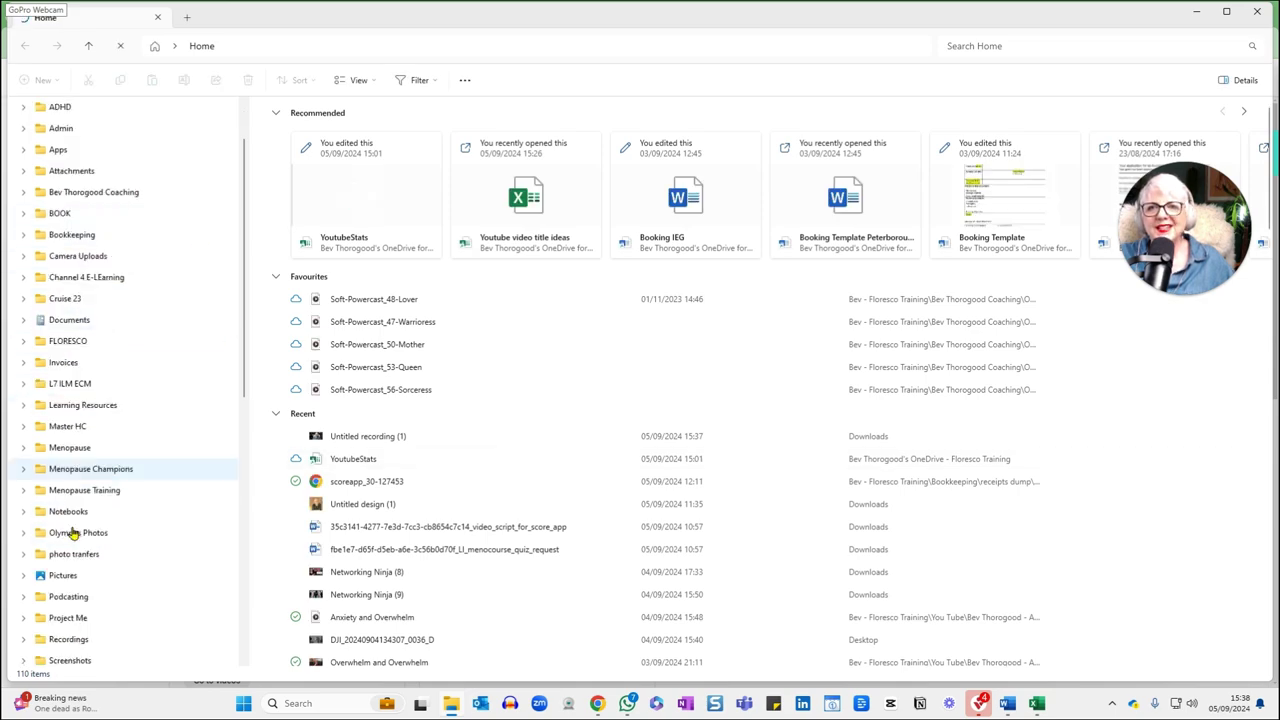
pyautogui.click(62, 532)
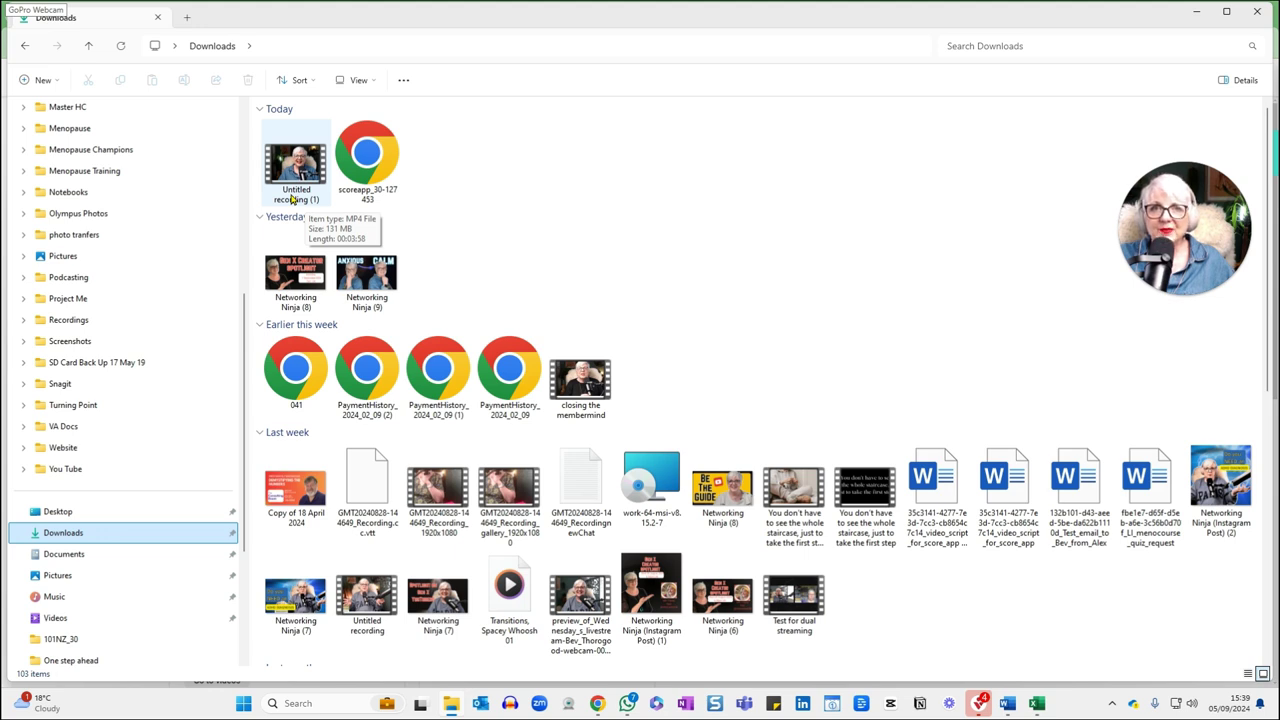
# Step: Rename the video file 'Untitled recording (1)' as 'How to Upload a Video to Youtube'
pyautogui.click(292, 199)
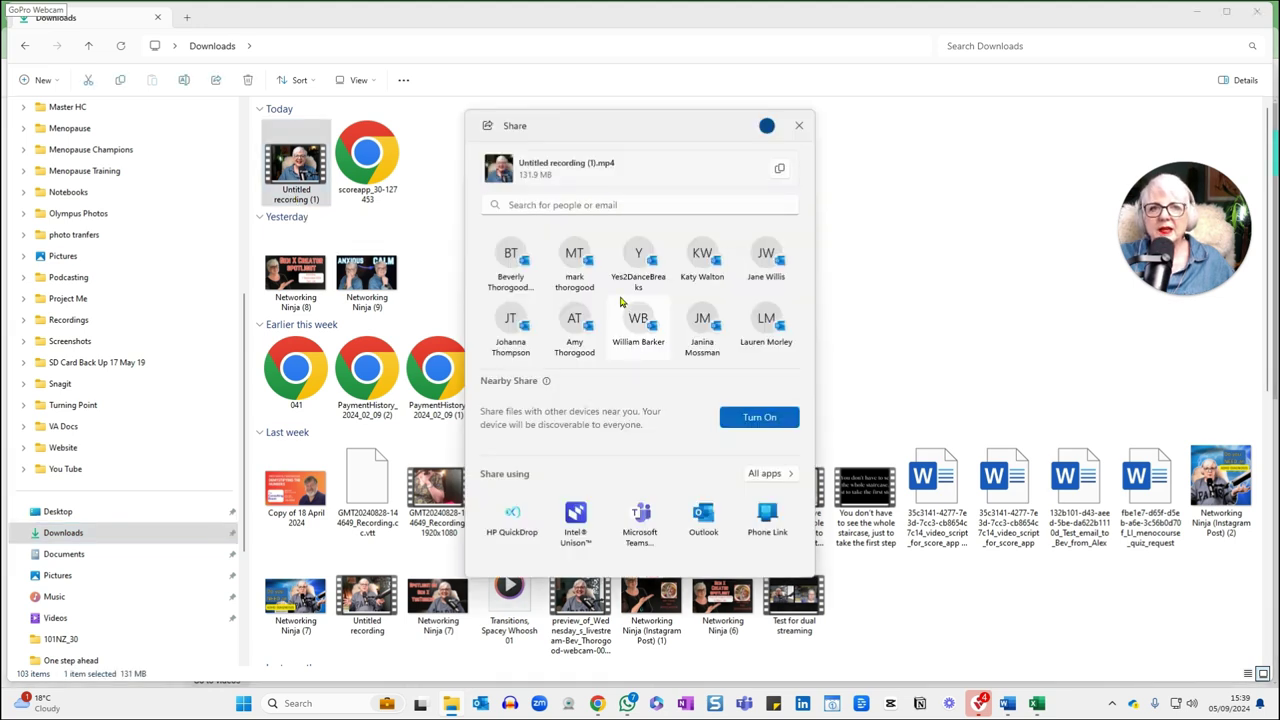
pyautogui.click(300, 200)
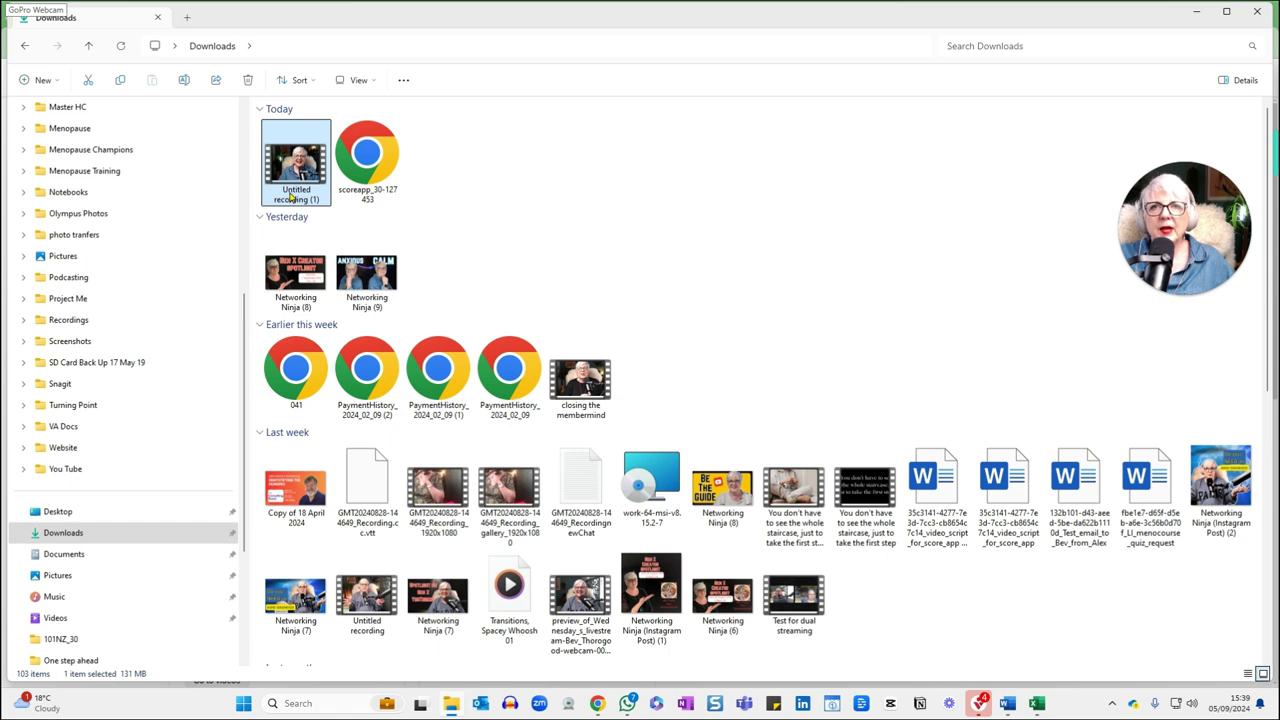
pyautogui.rightClick(292, 197)
pyautogui.click(369, 207)
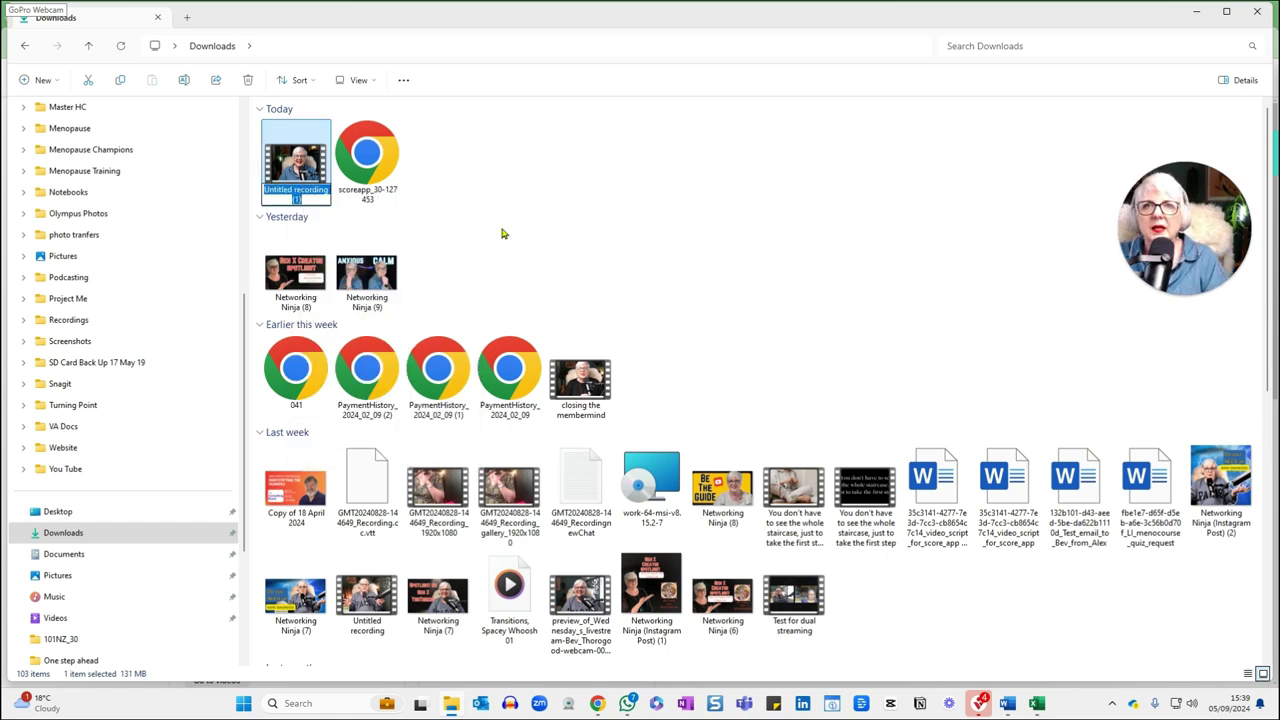
pyautogui.write('Networking Ninja')
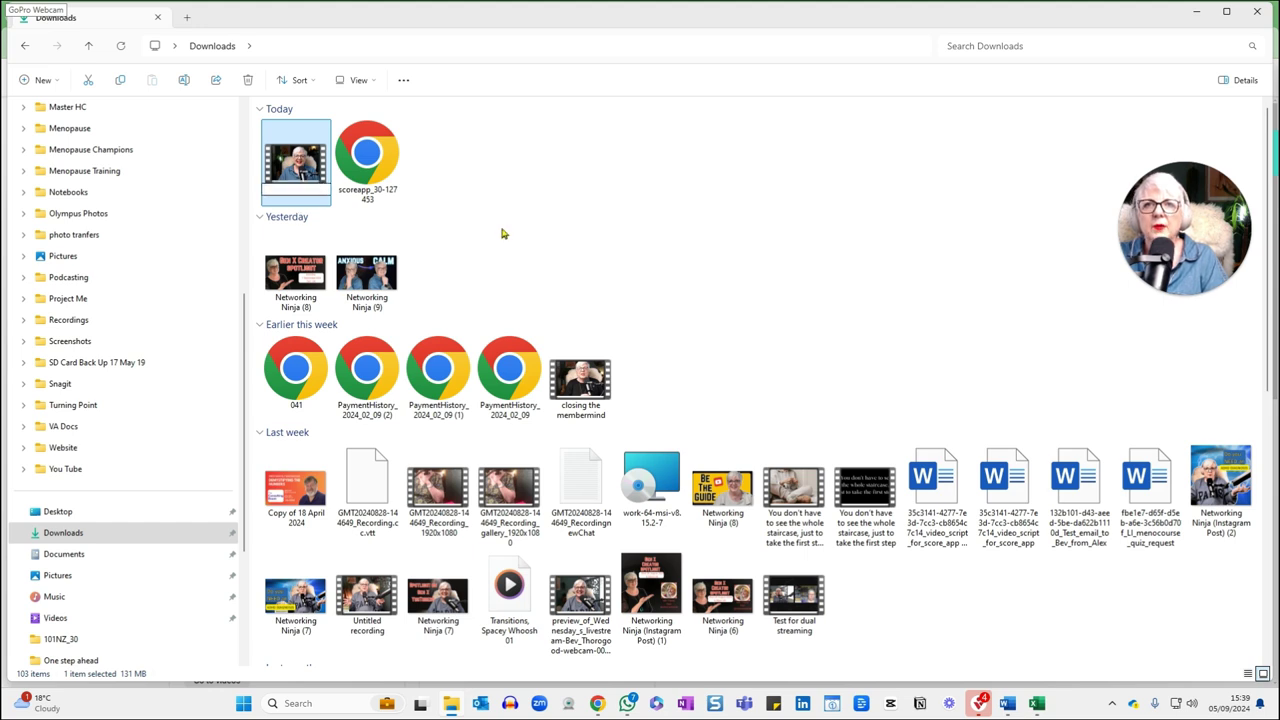
pyautogui.write('How to Upload a Video to ')
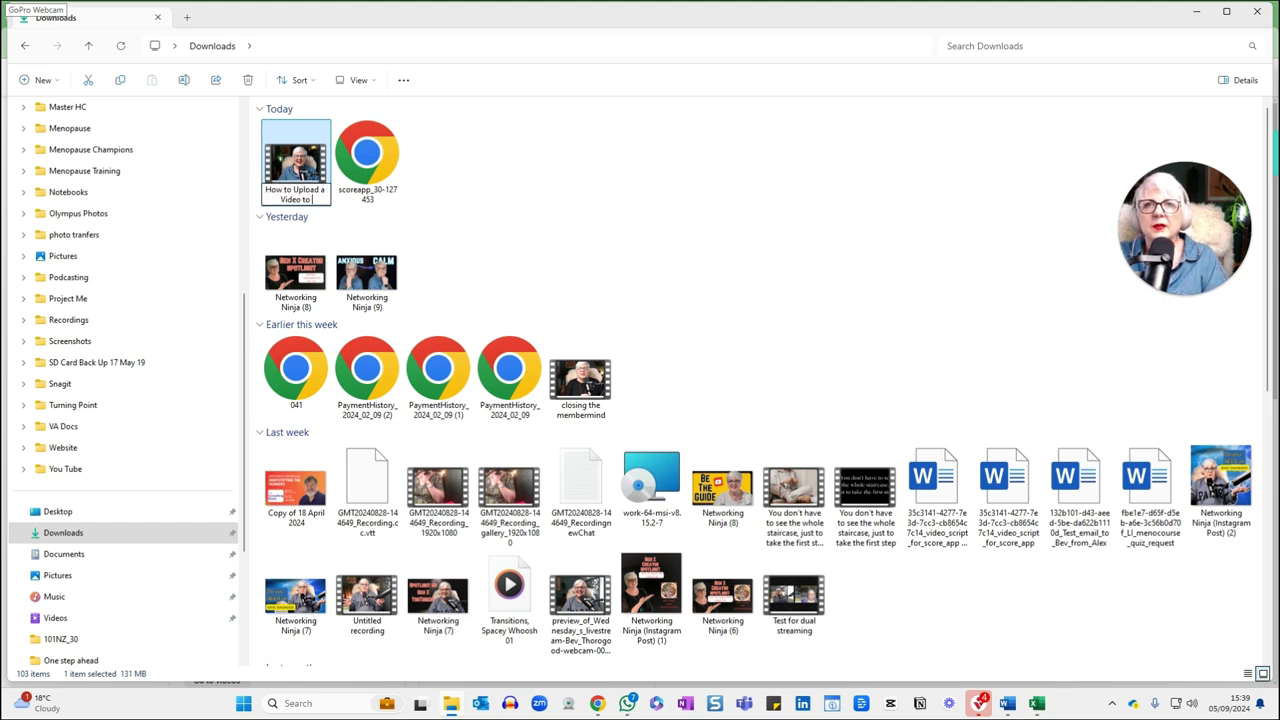
pyautogui.write('Youtube')
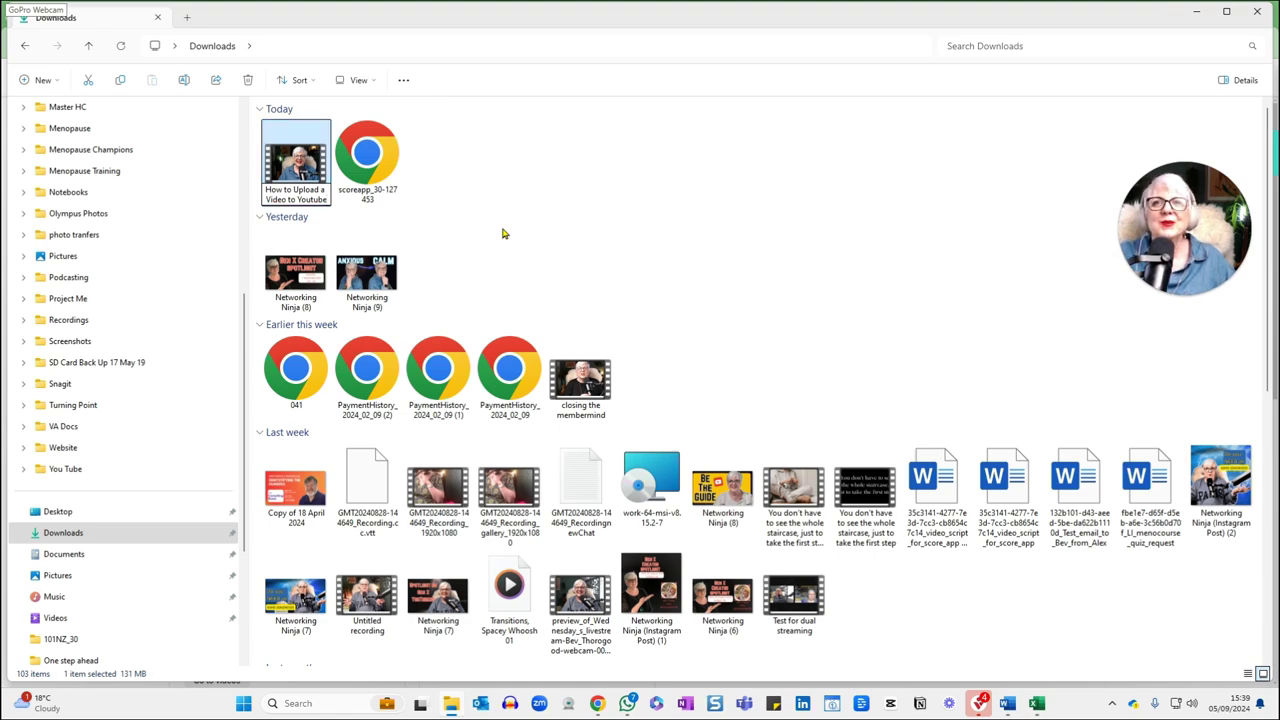
# Step: Switch back to YouTube Studio and upload the video 'How to Upload a Video to Youtube' from the Downloads folder
pyautogui.hotkey('alt', 'Tab')
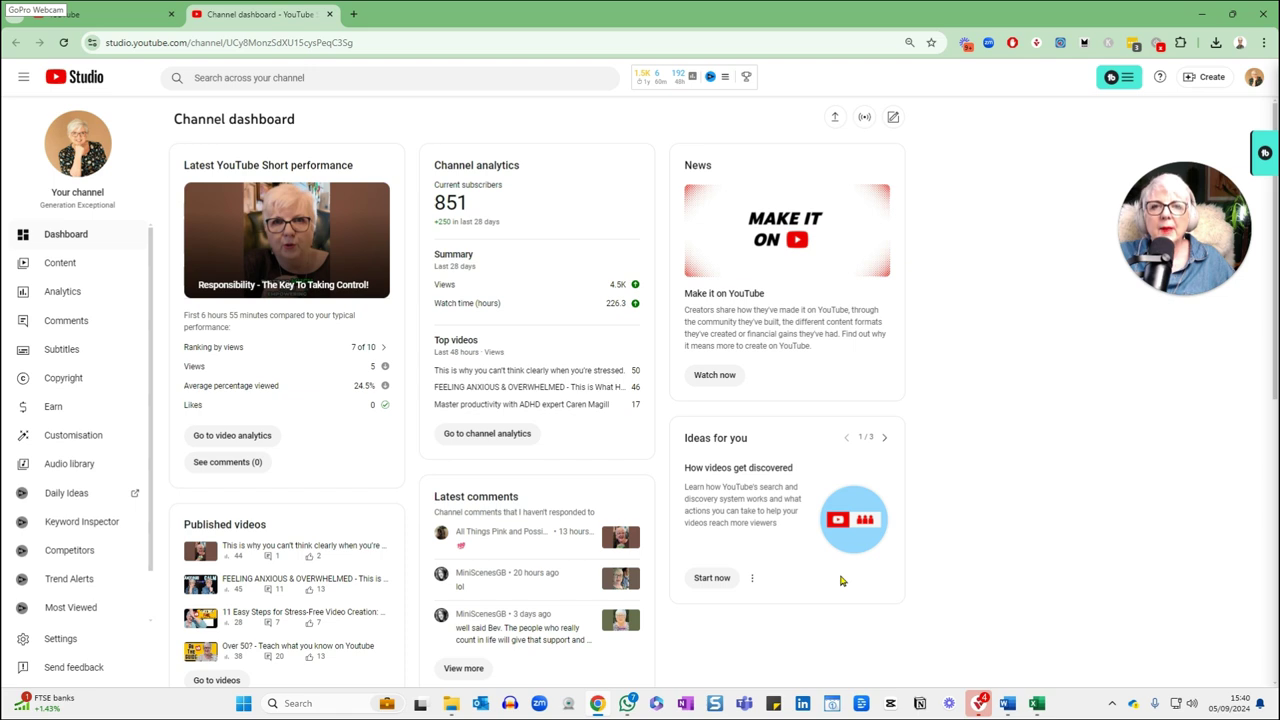
pyautogui.click(1203, 77)
pyautogui.moveTo(1180, 232); pyautogui.dragTo(1150, 318)
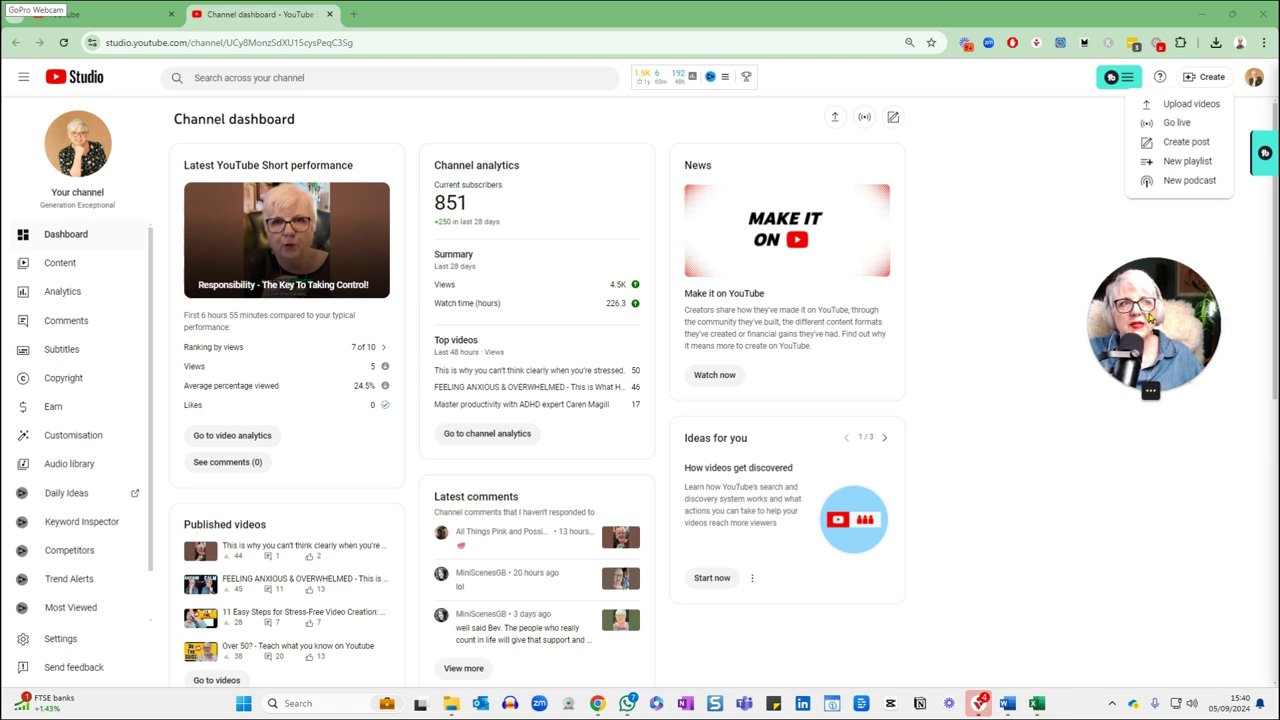
pyautogui.click(1188, 106)
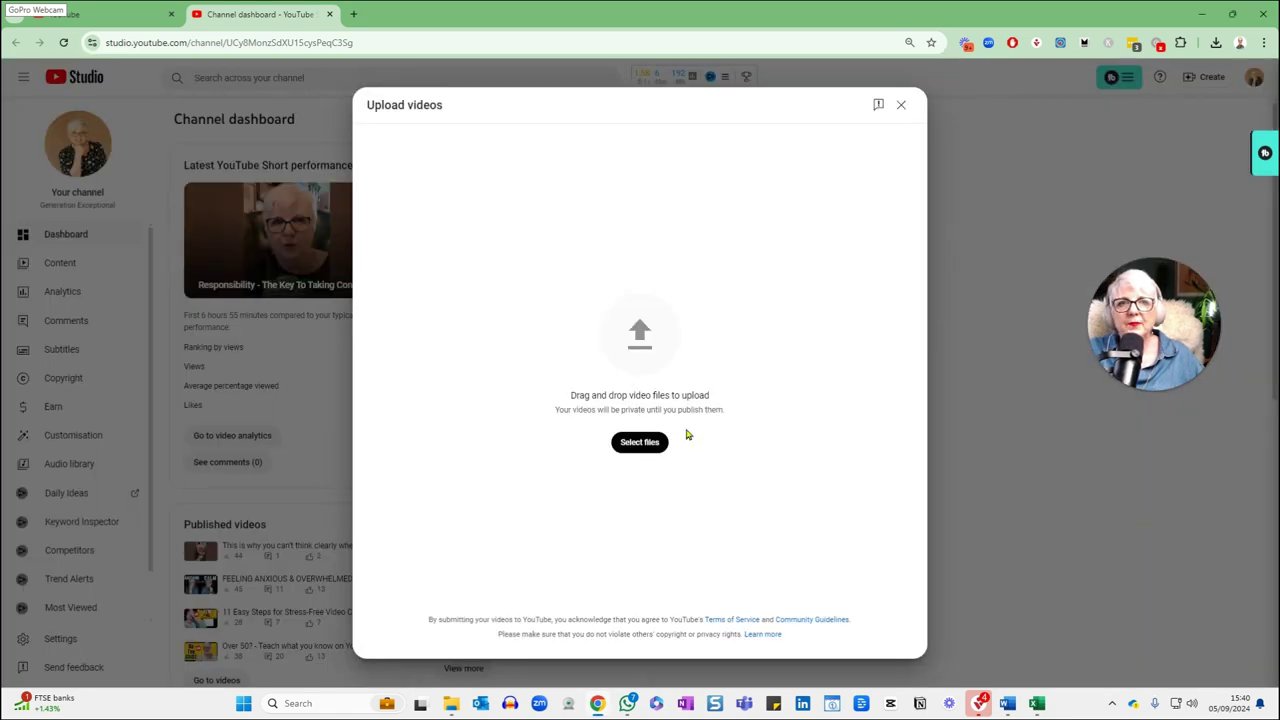
pyautogui.click(641, 446)
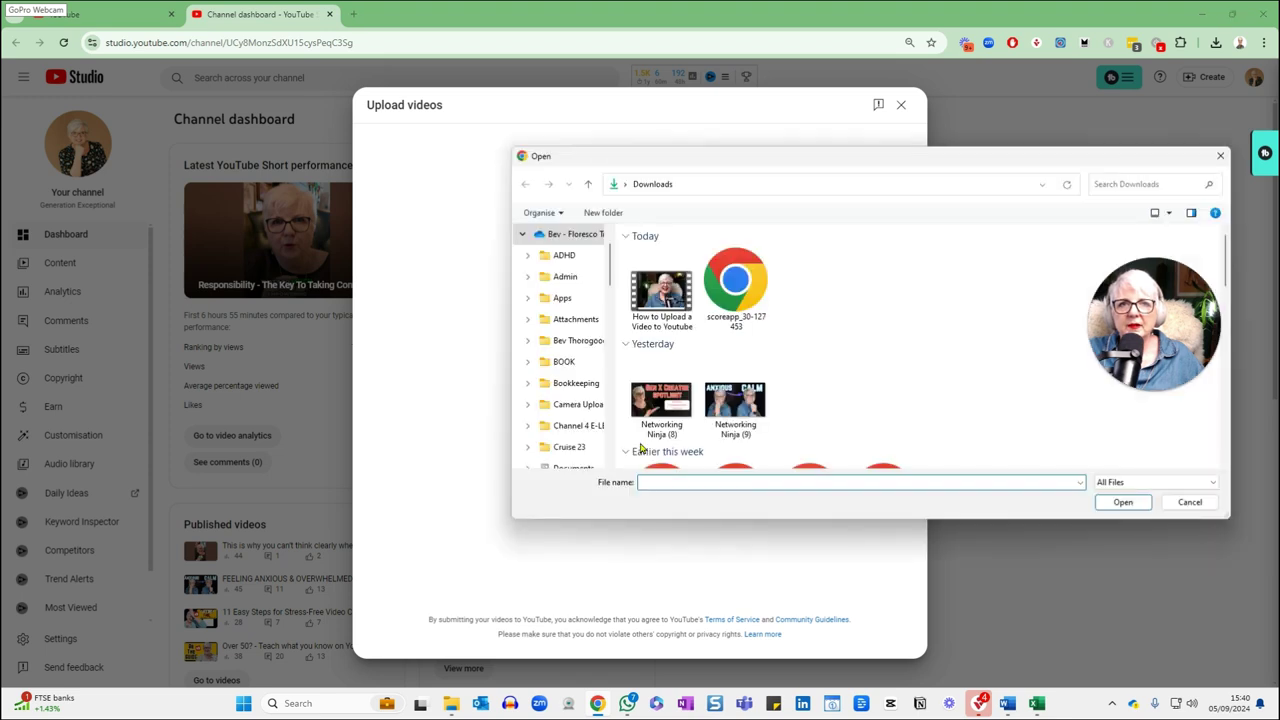
pyautogui.click(656, 300)
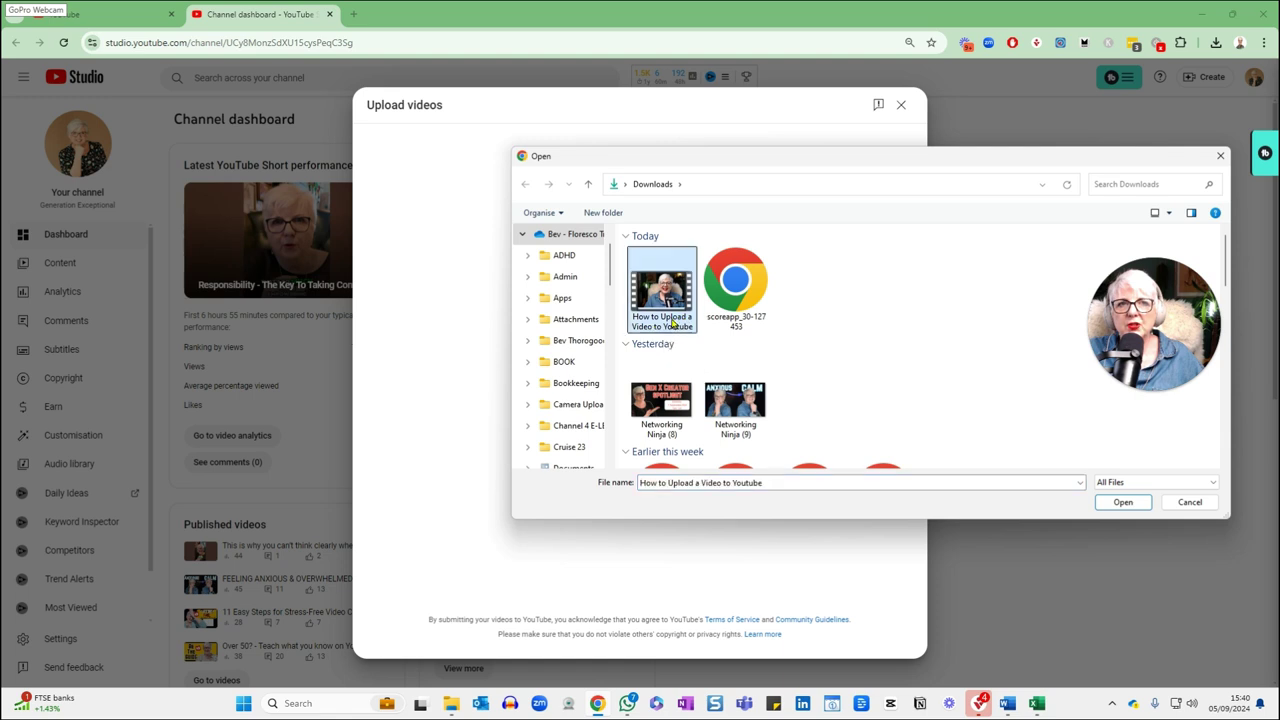
pyautogui.click(1123, 503)
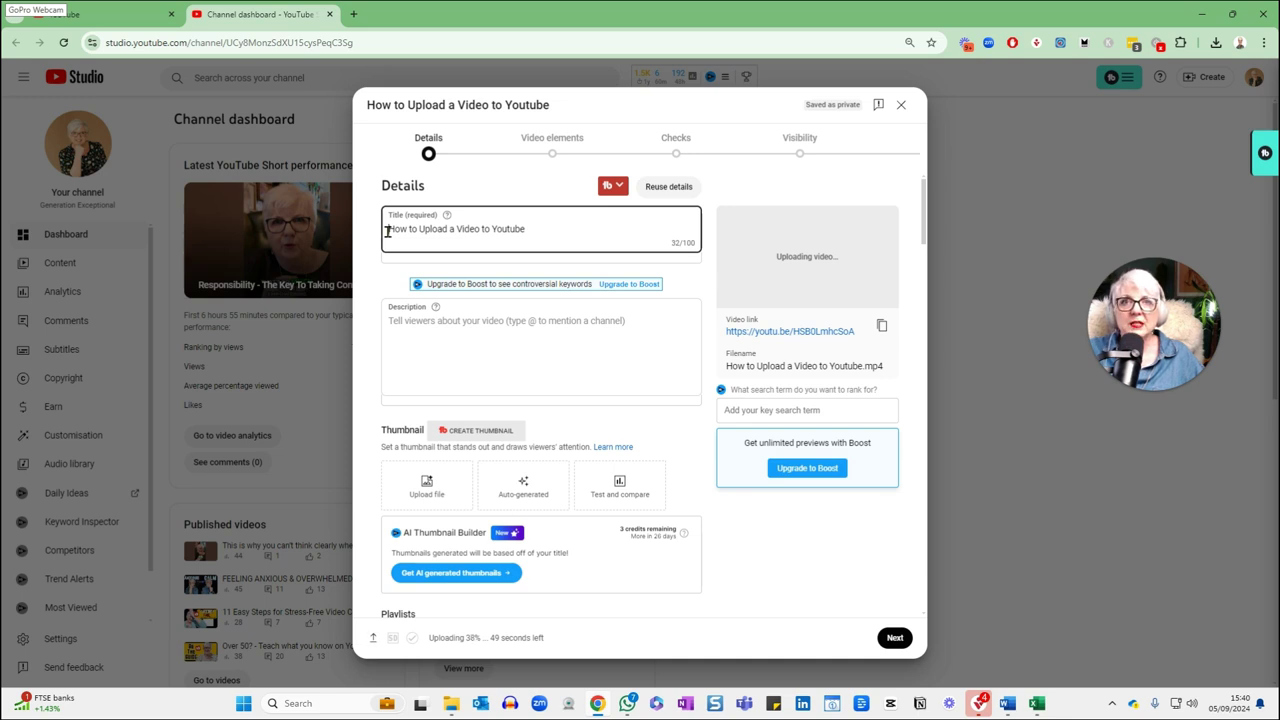
# Step: Replace the video title with 'Upload Your First Youtube Video - A guide for complete beginners'
pyautogui.moveTo(396, 231); pyautogui.dragTo(532, 245)
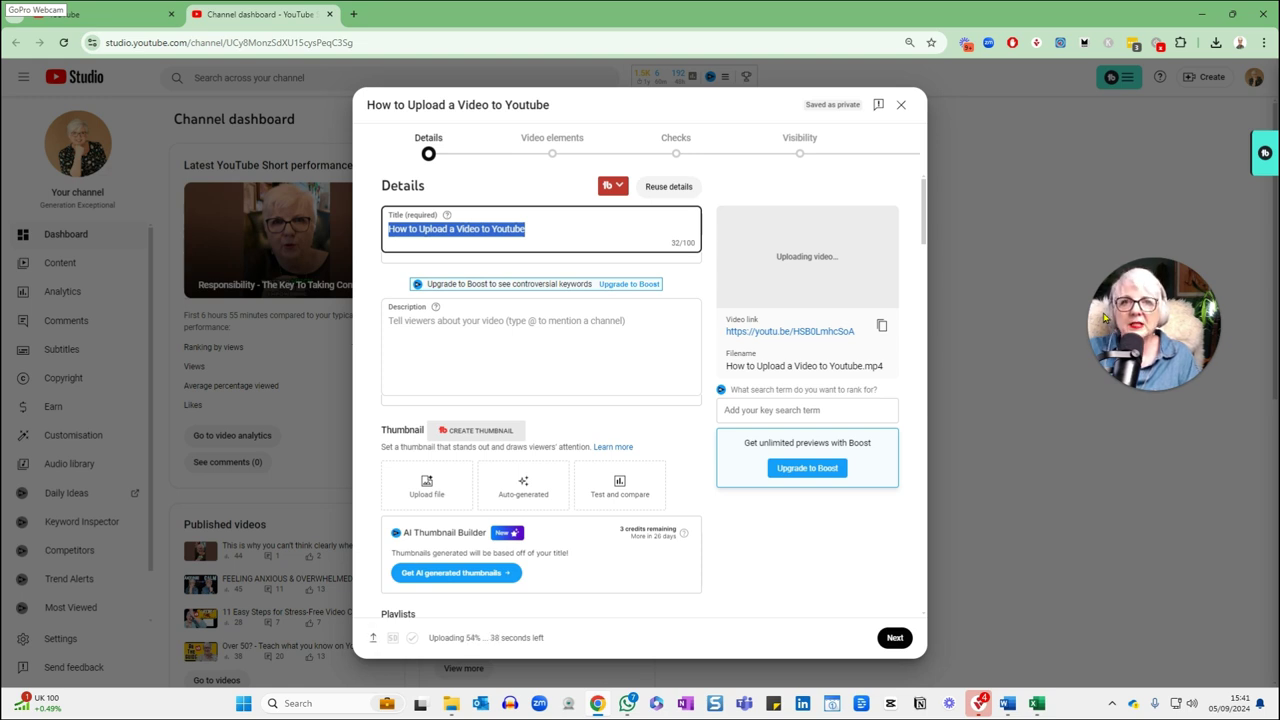
pyautogui.write('Upload ')
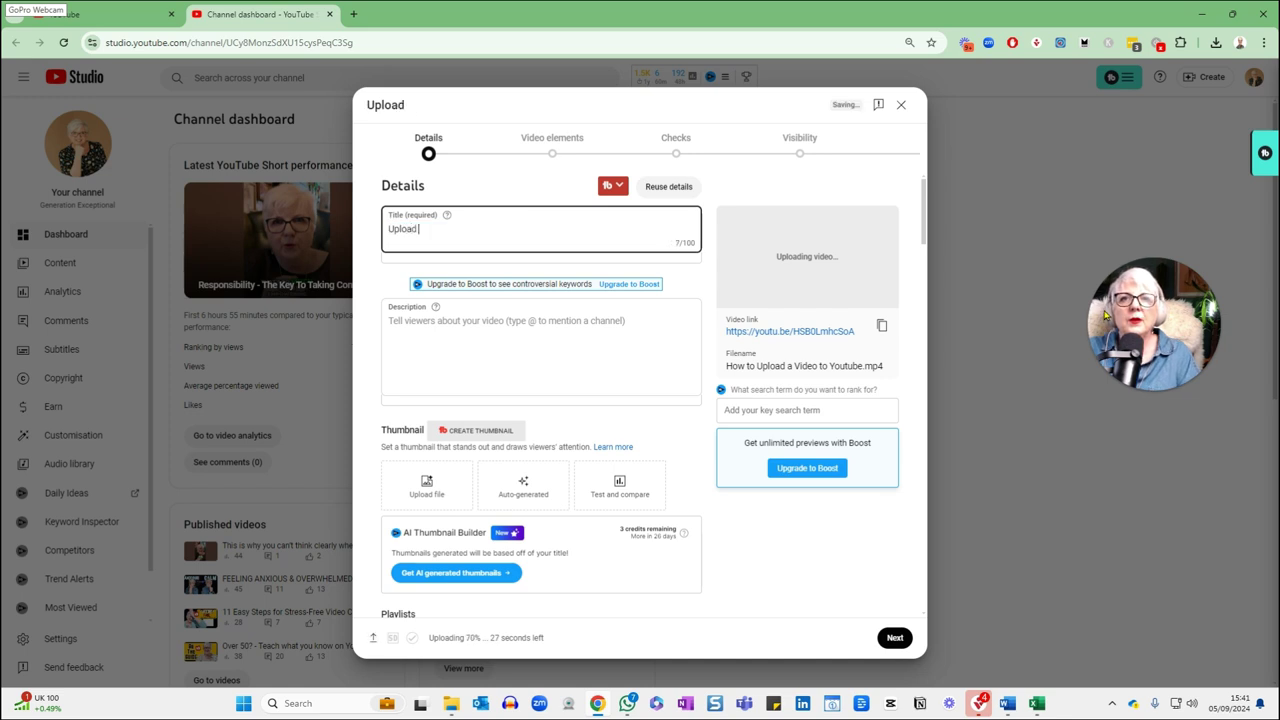
pyautogui.write('Your First')
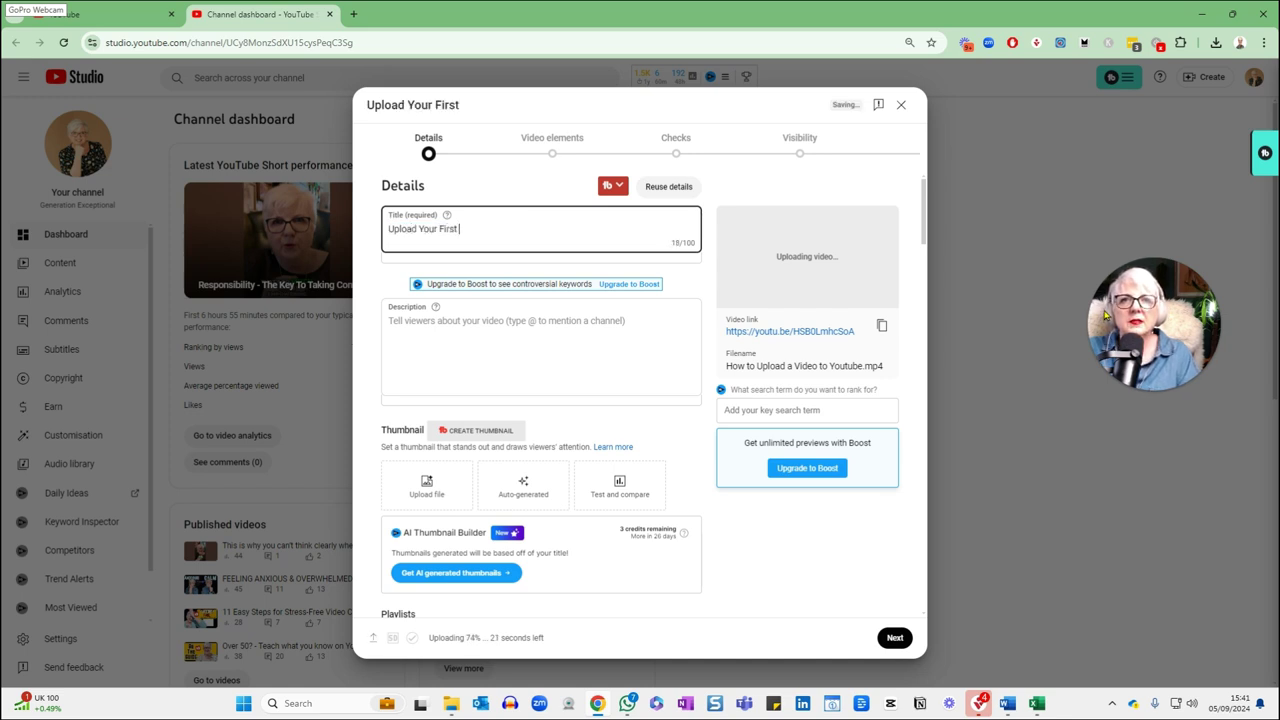
pyautogui.write(' Youtube Vid')
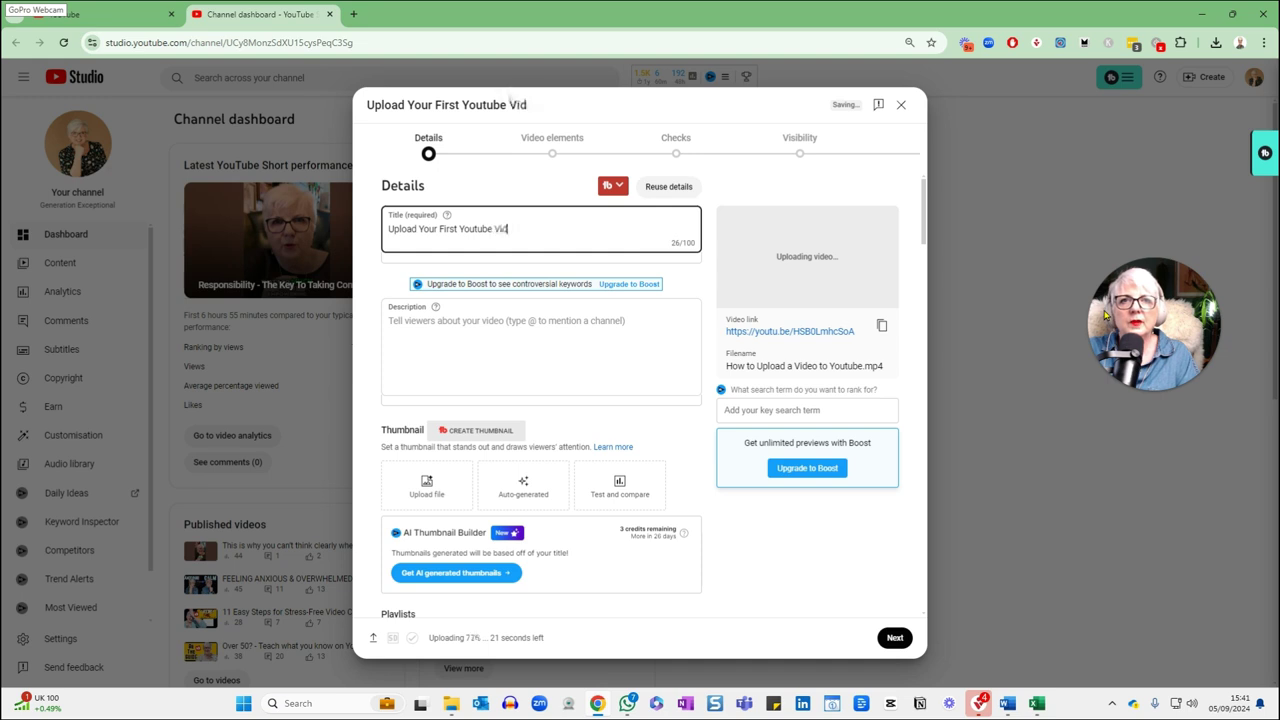
pyautogui.write('eo - A guide')
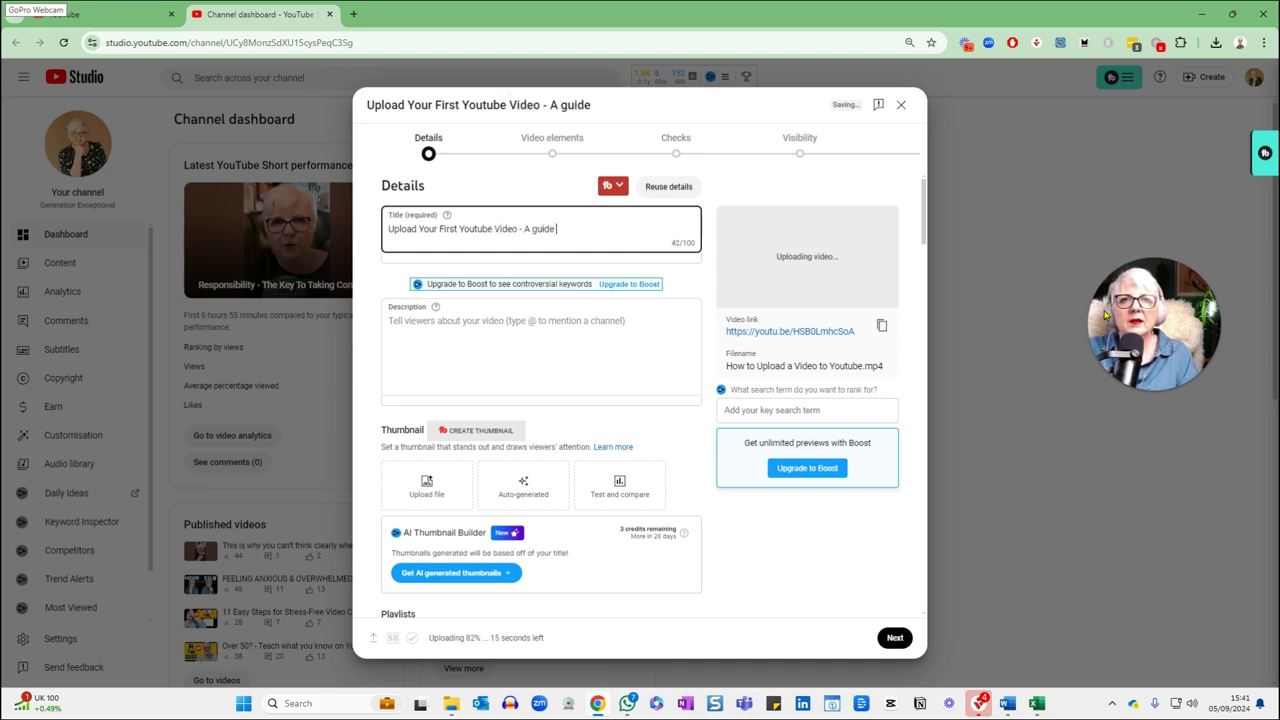
pyautogui.write(' for complete')
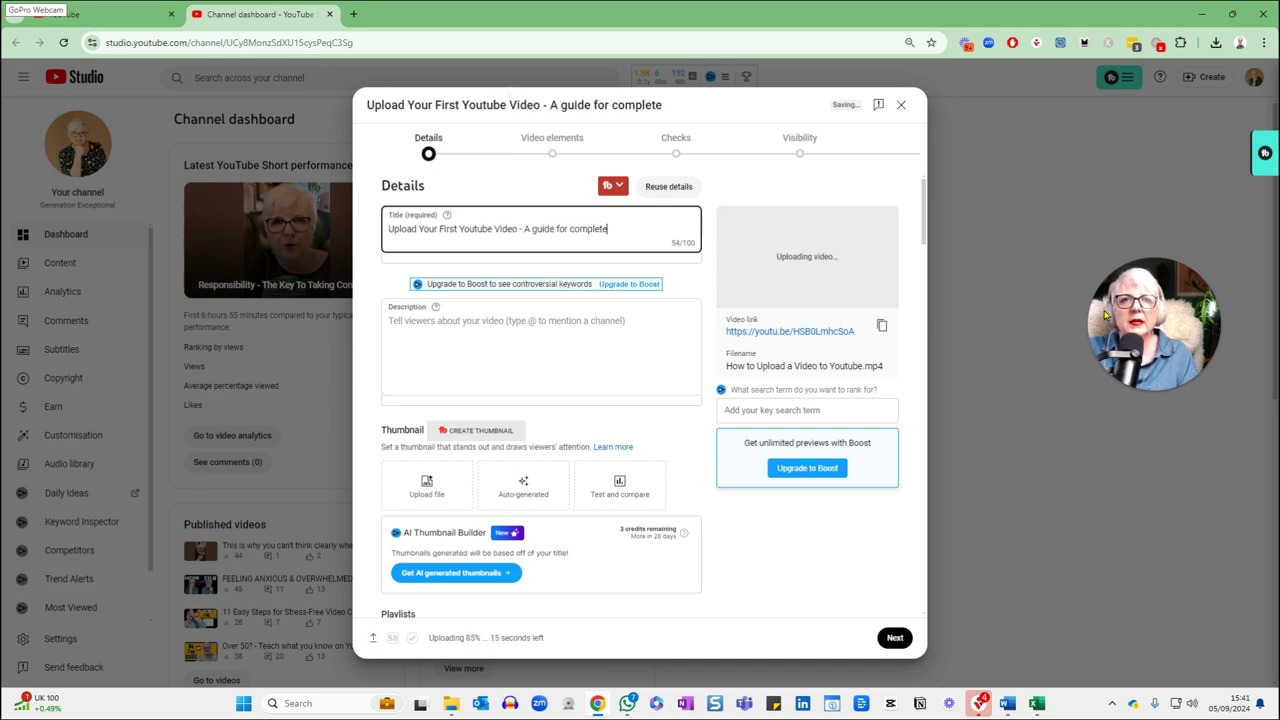
pyautogui.write(' beginners')
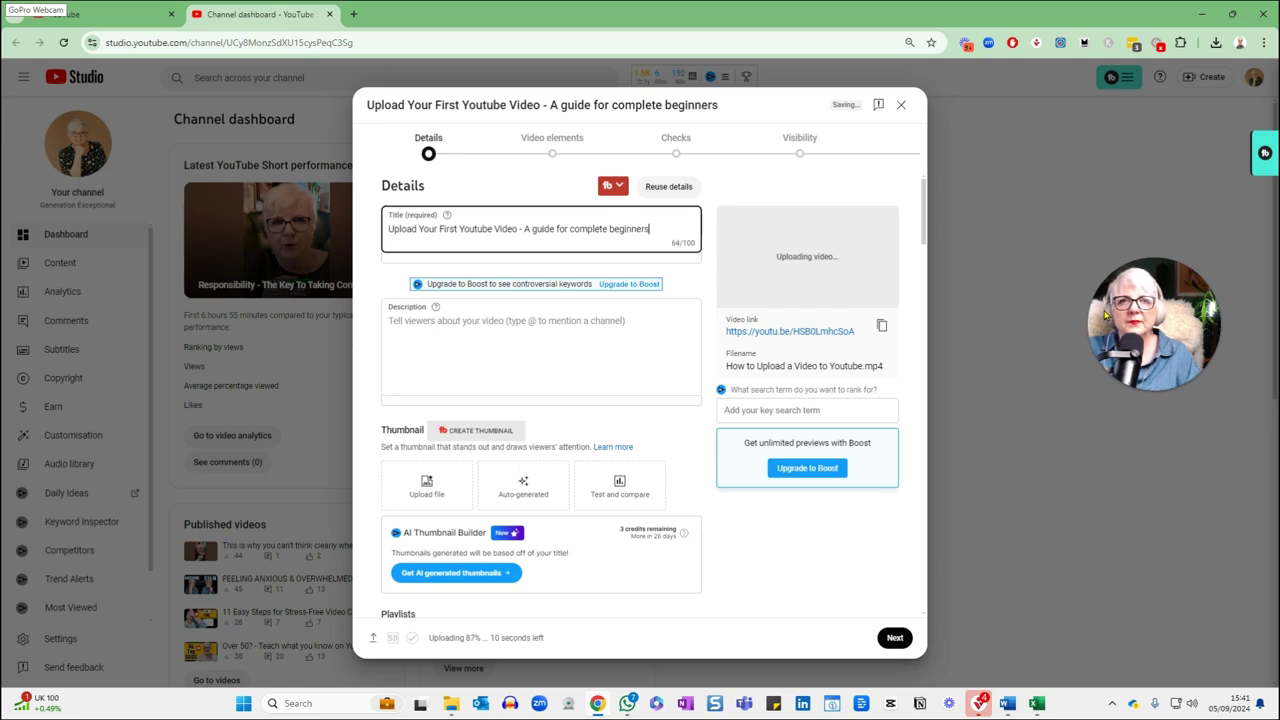
# Step: Write a description saying the video teaches absolute beginners to upload and optimise a video for their ideal audience, ending with blank lines
pyautogui.click(470, 341)
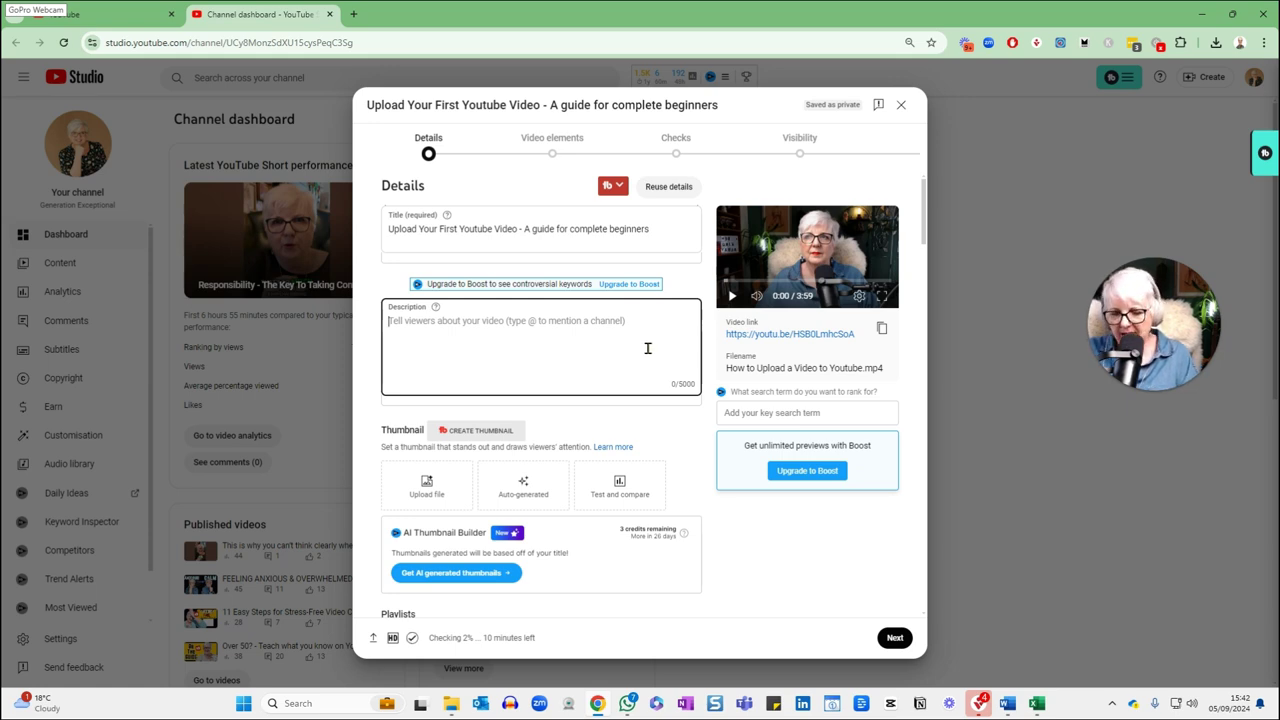
pyautogui.write("In this video I'm teaching absolute beginners just getting started on their YouTube channel how to upload a video and optimise it so that it stands the best chance of being suggested to their ideal audience.")
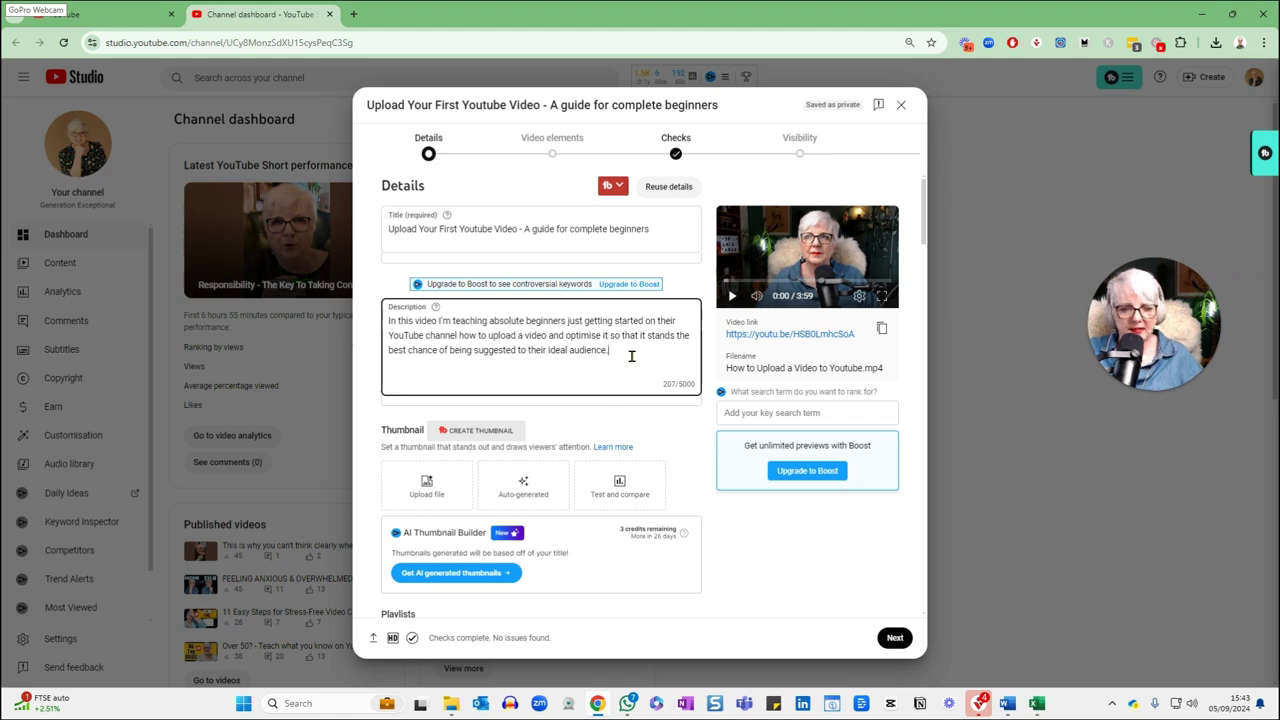
pyautogui.press('Return')
pyautogui.press('Return')
pyautogui.press('Return')
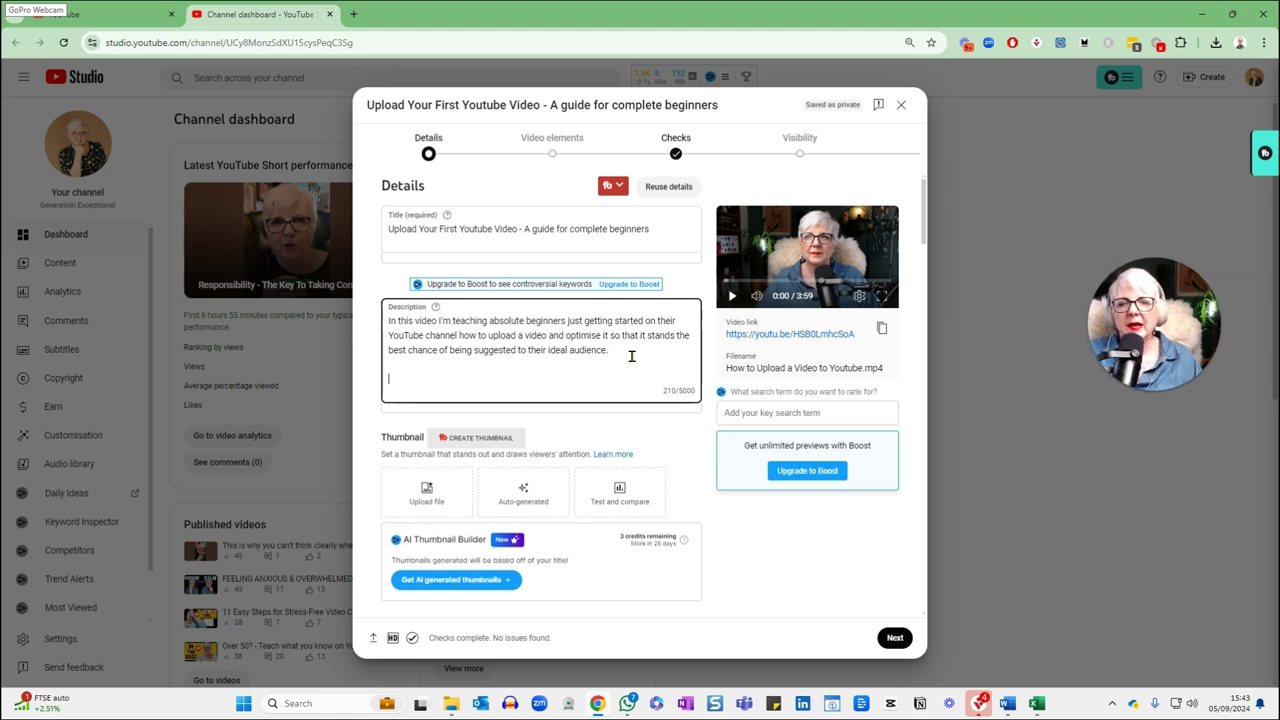
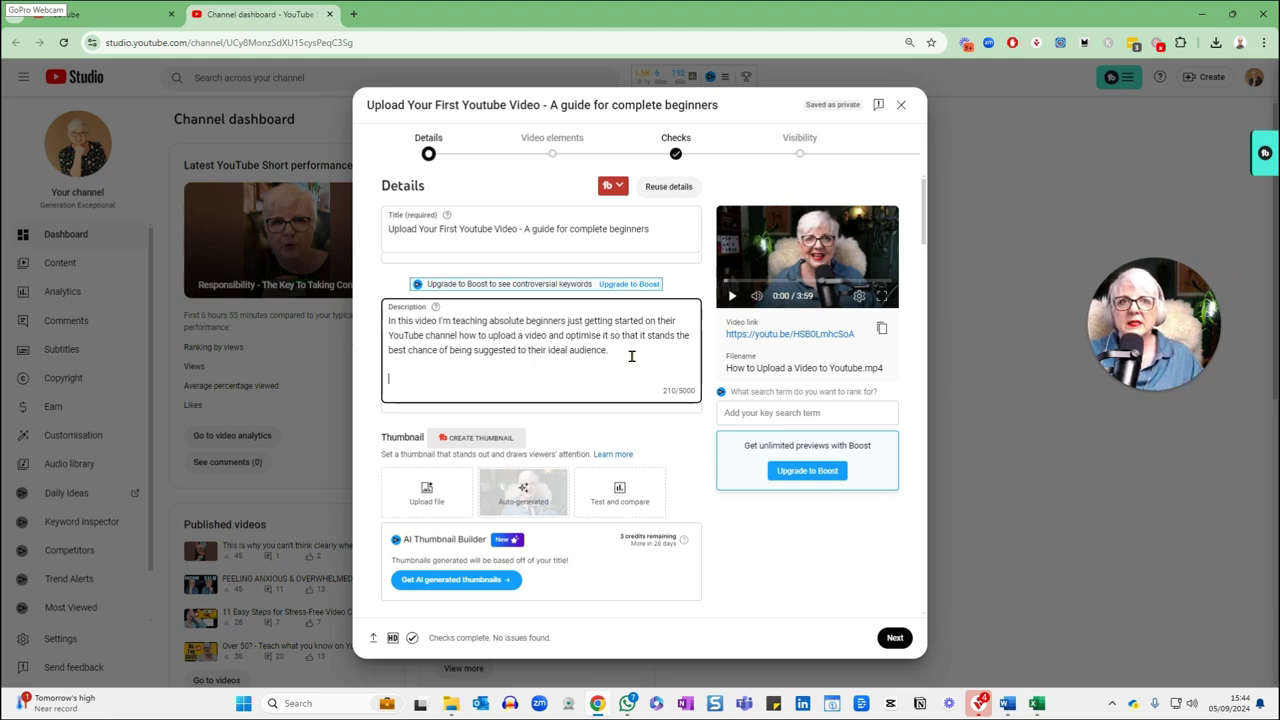
pyautogui.scroll(-2, 643, 355)
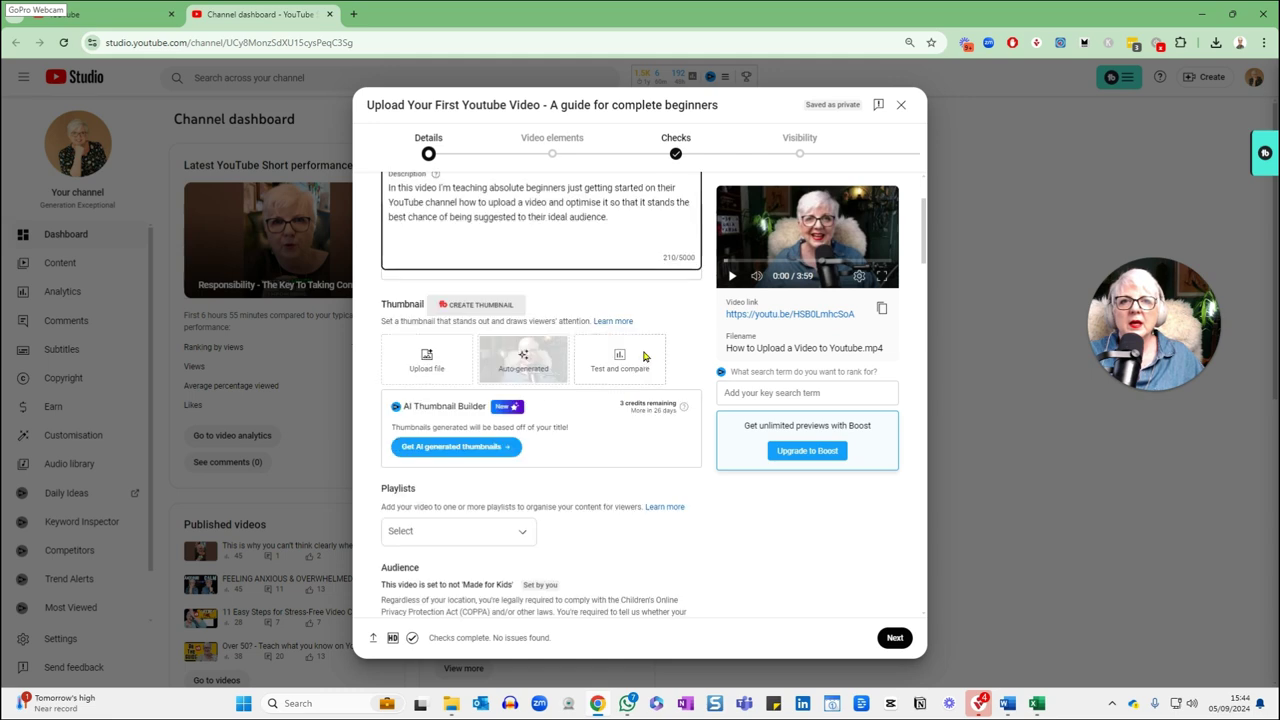
# Step: Upload the image 'Networking Ninja (9)' from the Downloads folder as the video's custom thumbnail
pyautogui.scroll(-1, 644, 356)
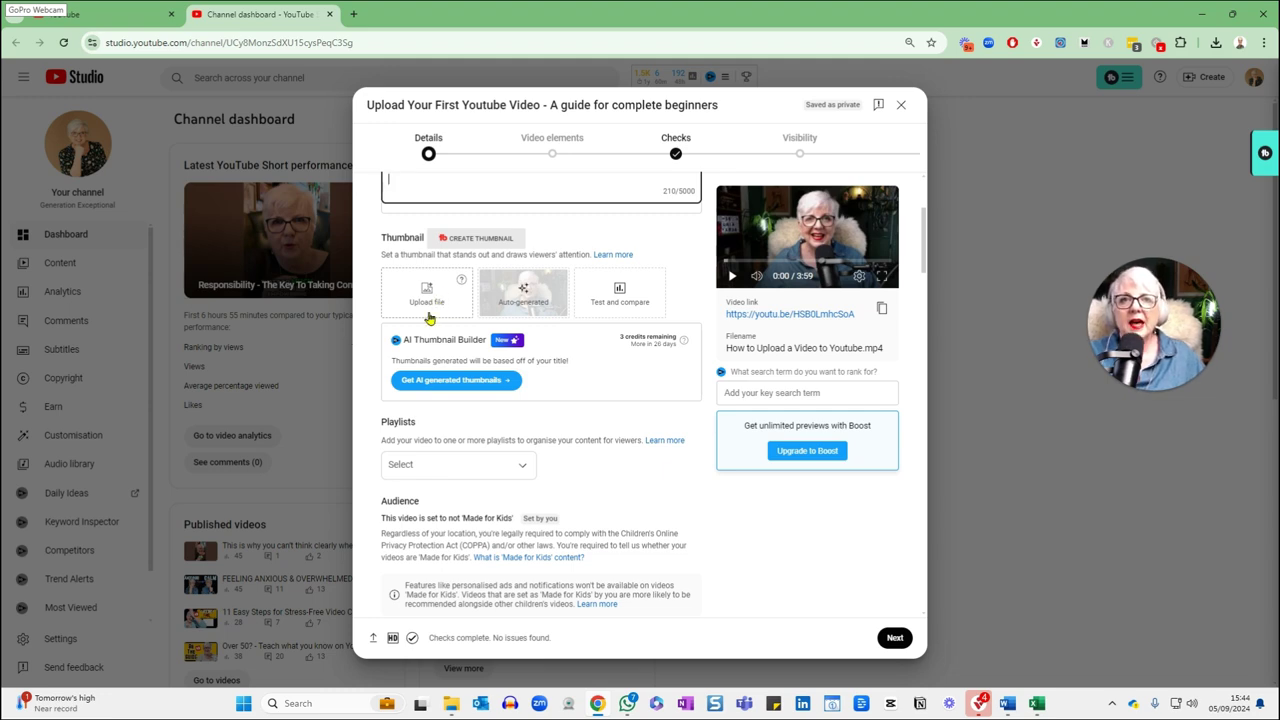
pyautogui.scroll(2, 600, 322)
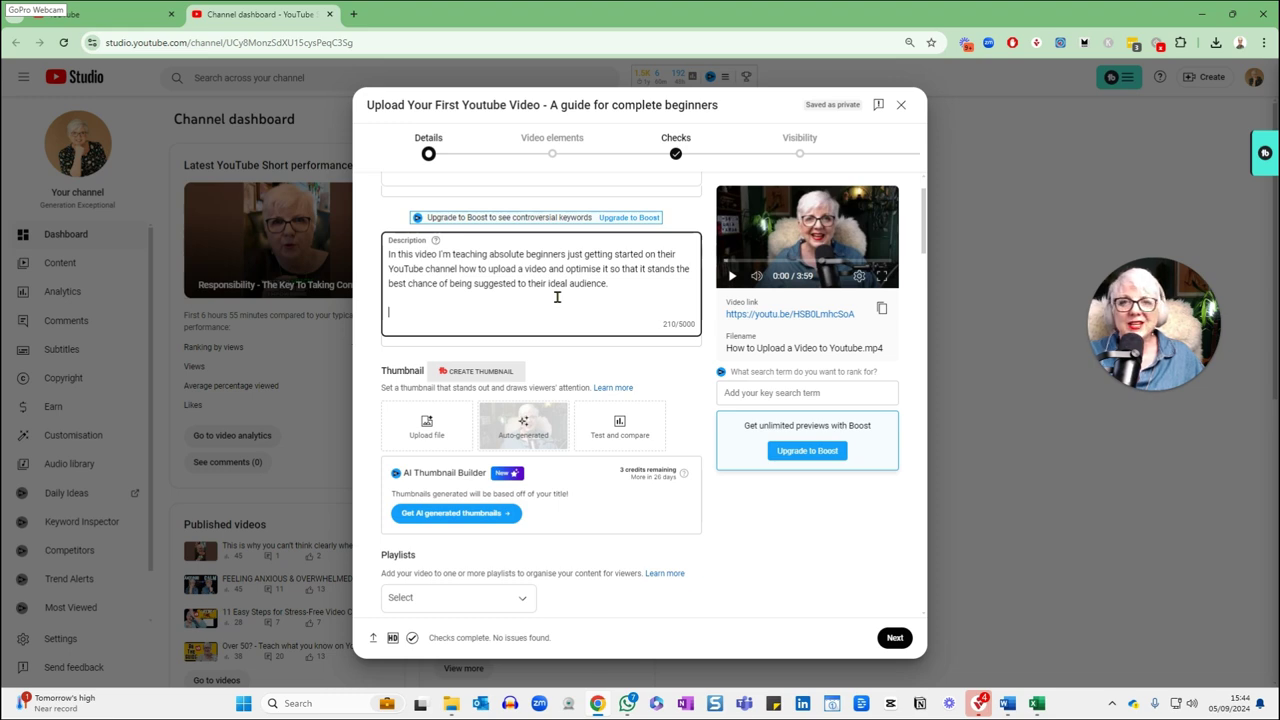
pyautogui.scroll(-2, 557, 290)
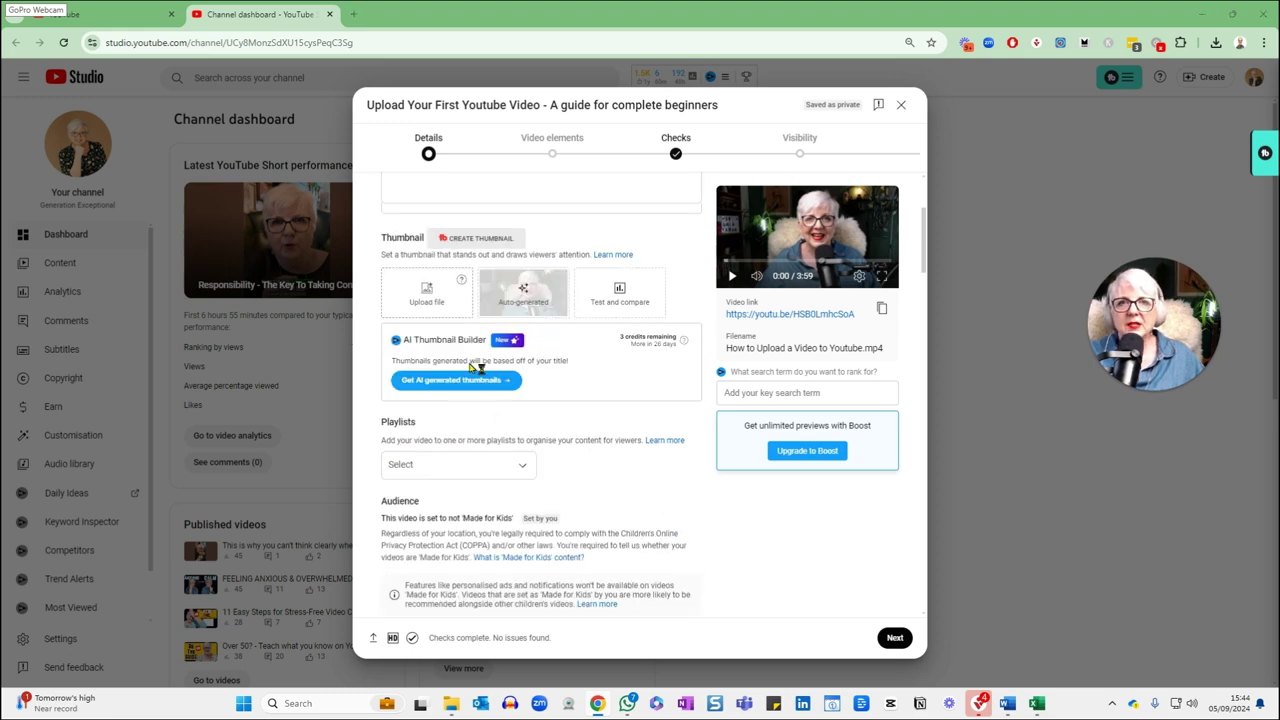
pyautogui.click(428, 298)
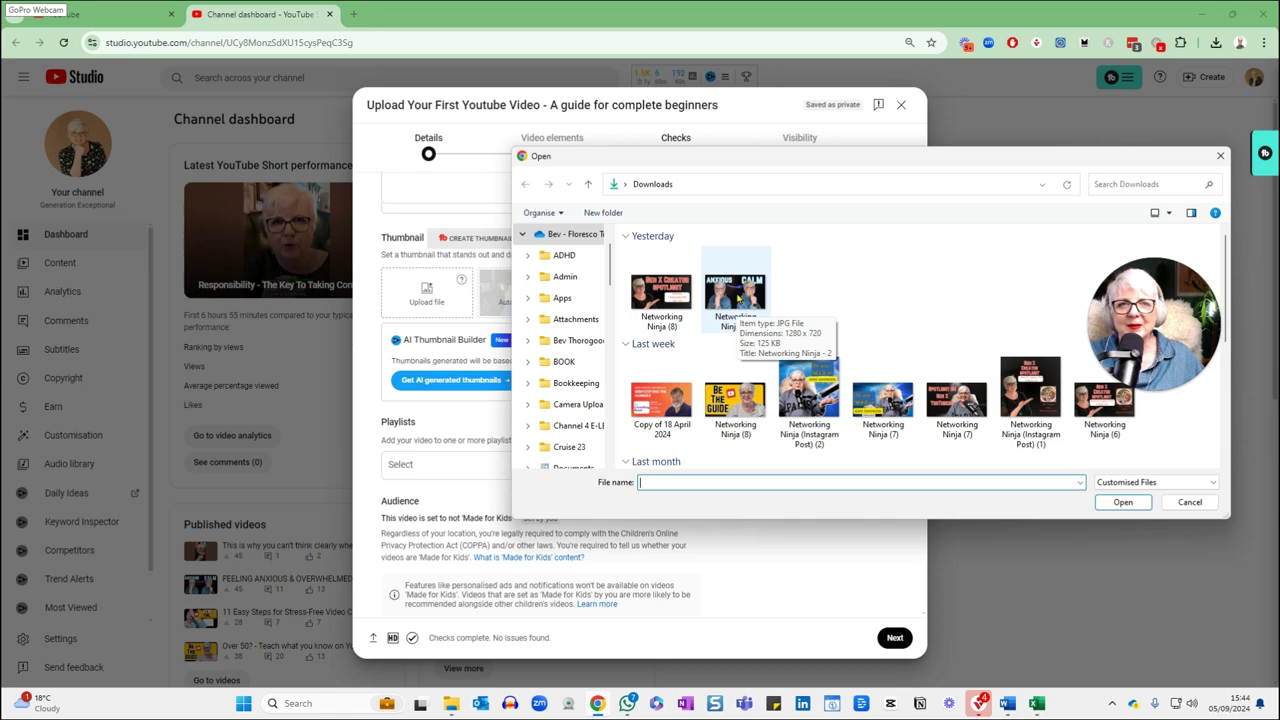
pyautogui.click(738, 297)
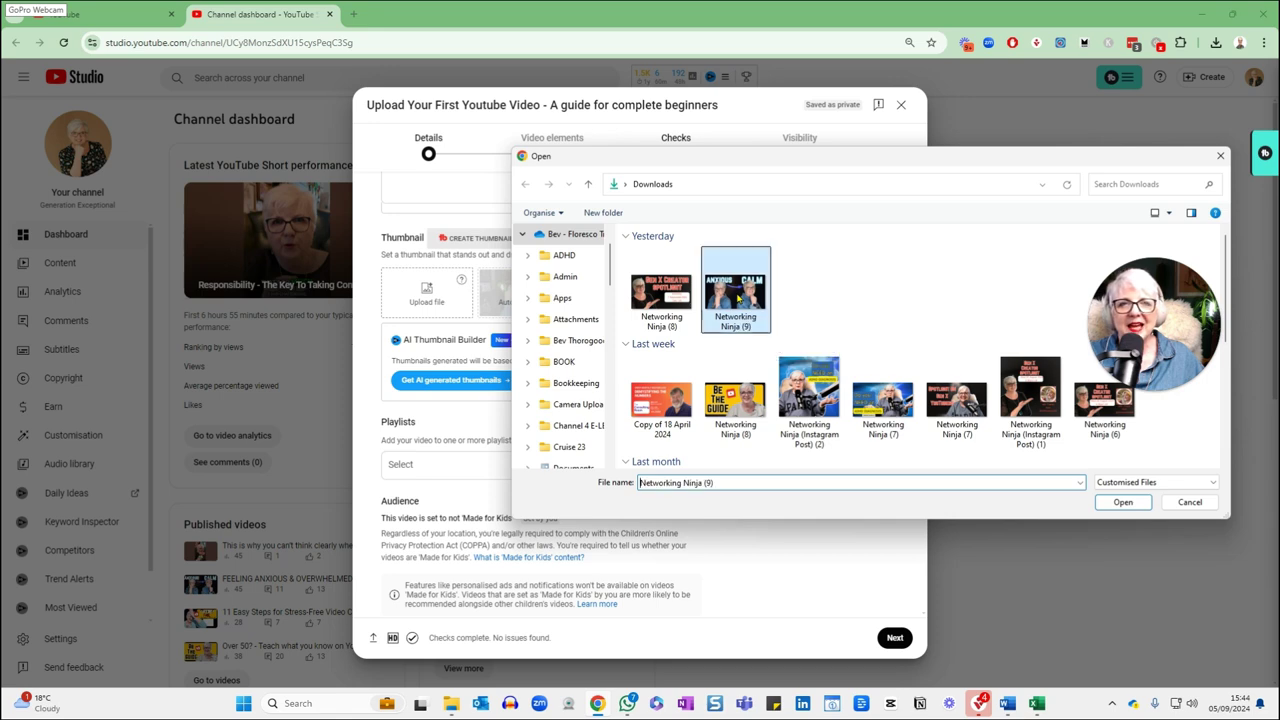
pyautogui.click(1123, 503)
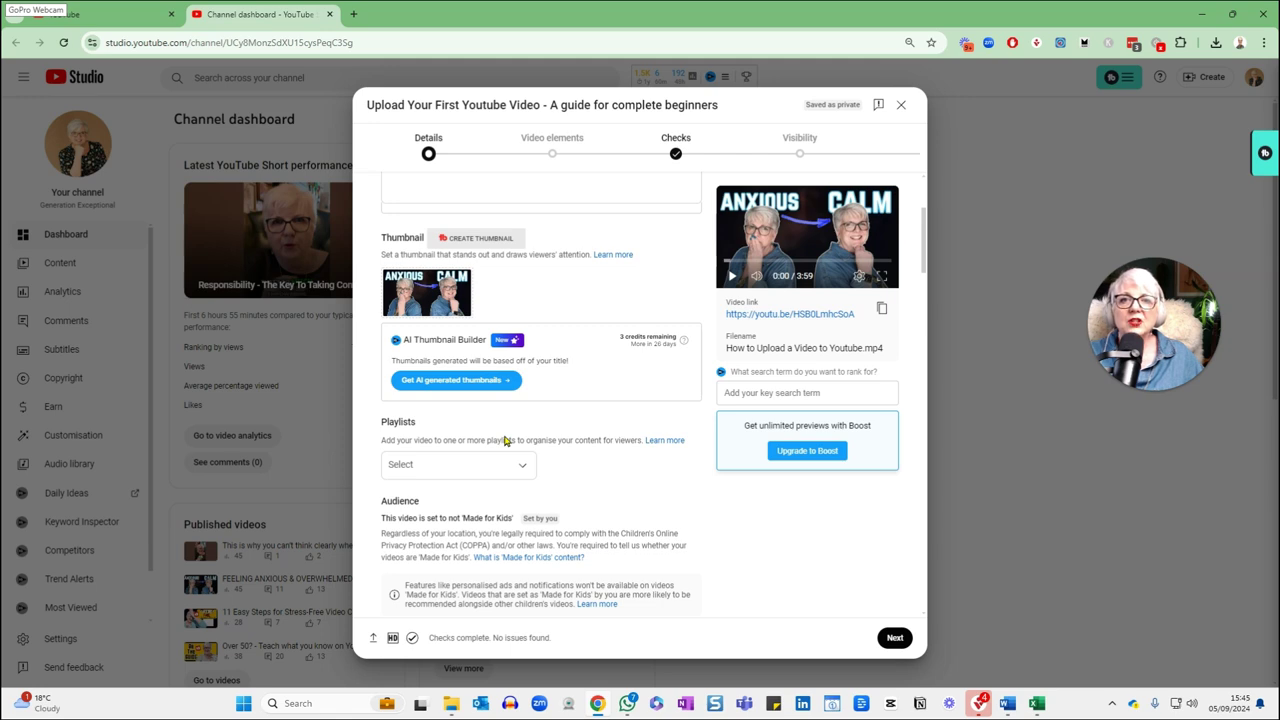
# Step: View the Test and compare option for the uploaded thumbnail and close it without adding images
pyautogui.moveTo(461, 287)
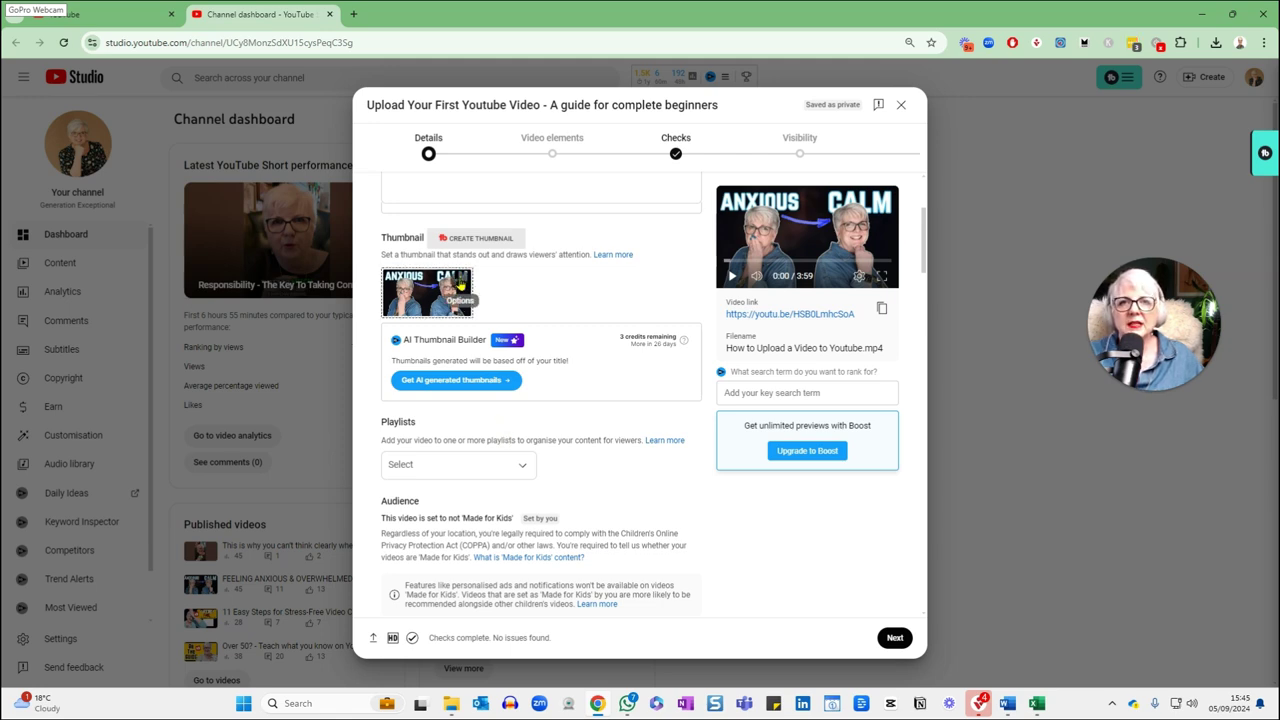
pyautogui.click(461, 287)
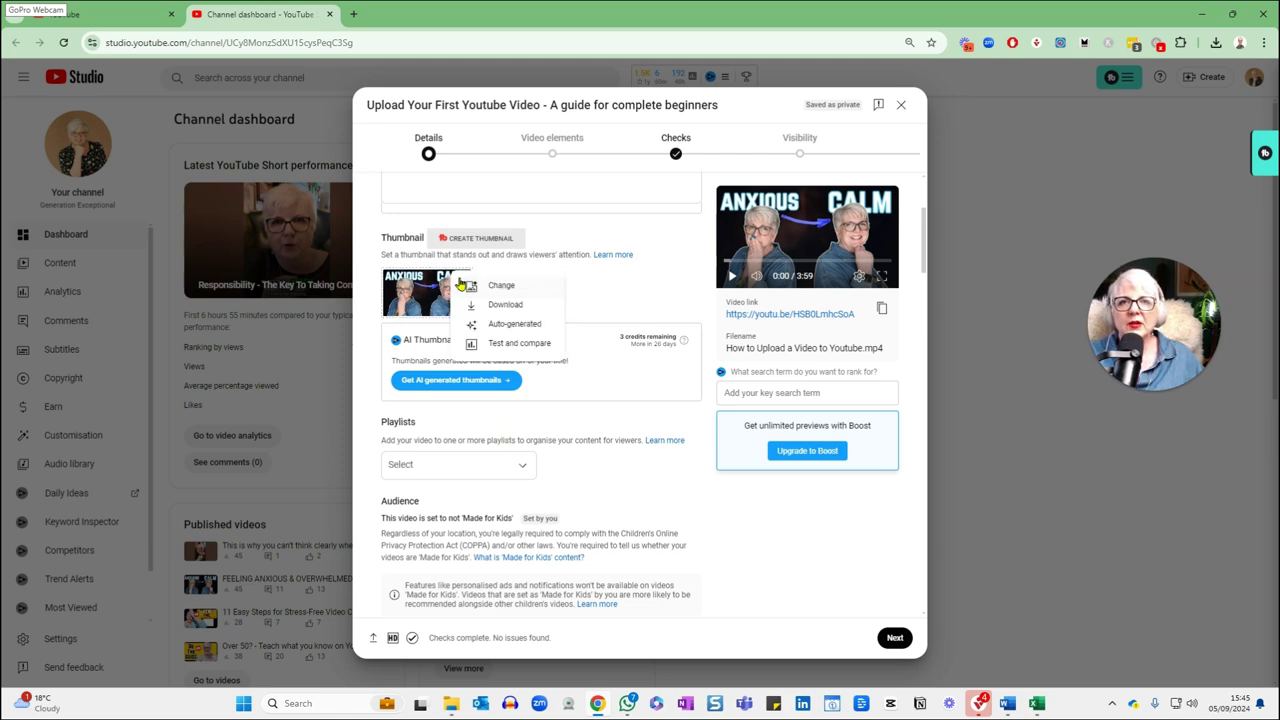
pyautogui.click(518, 345)
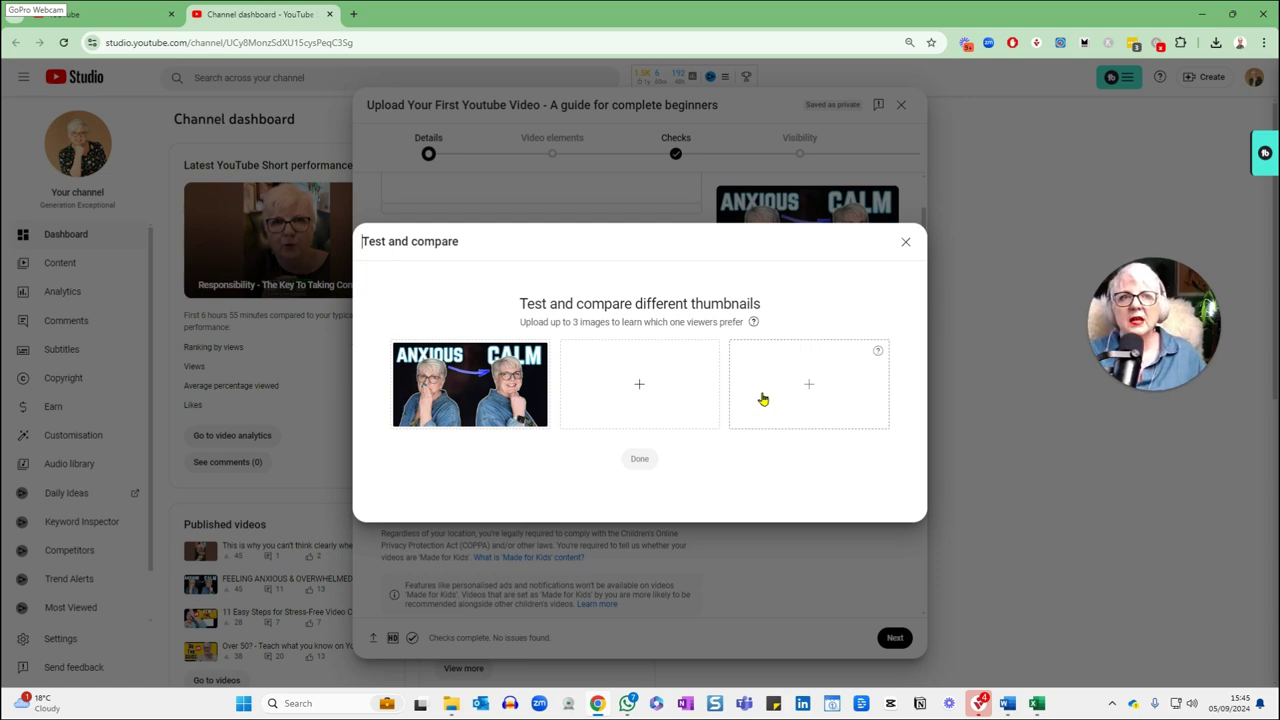
pyautogui.click(906, 243)
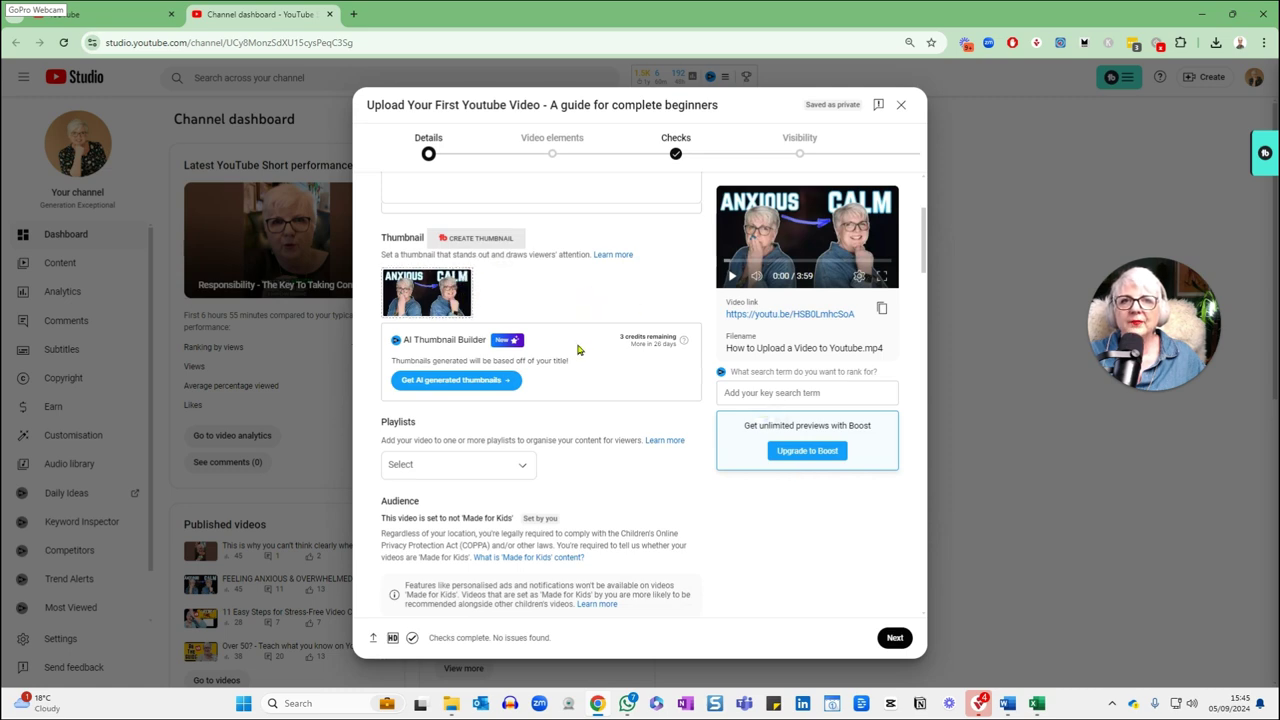
# Step: Open the video's playlist selection and bring the last playlists in the list into view
pyautogui.scroll(-1, 580, 349)
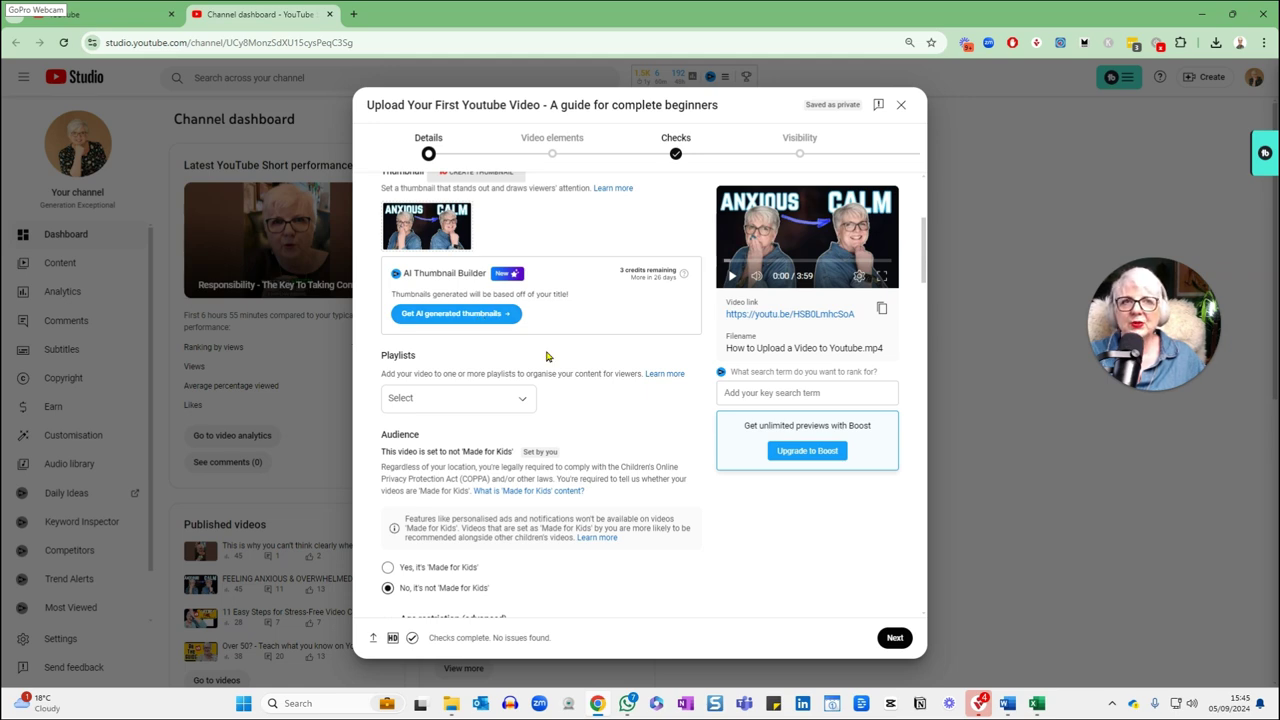
pyautogui.scroll(1, 546, 356)
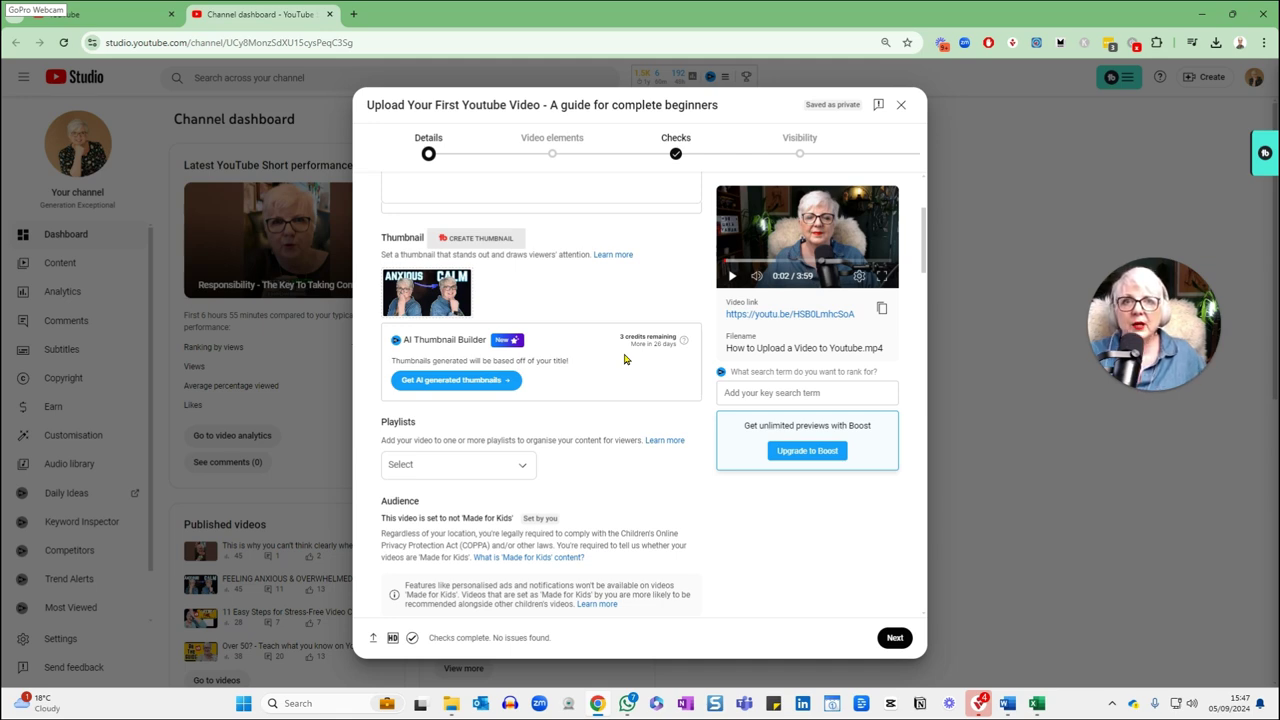
pyautogui.scroll(-1, 632, 345)
pyautogui.scroll(-1, 638, 333)
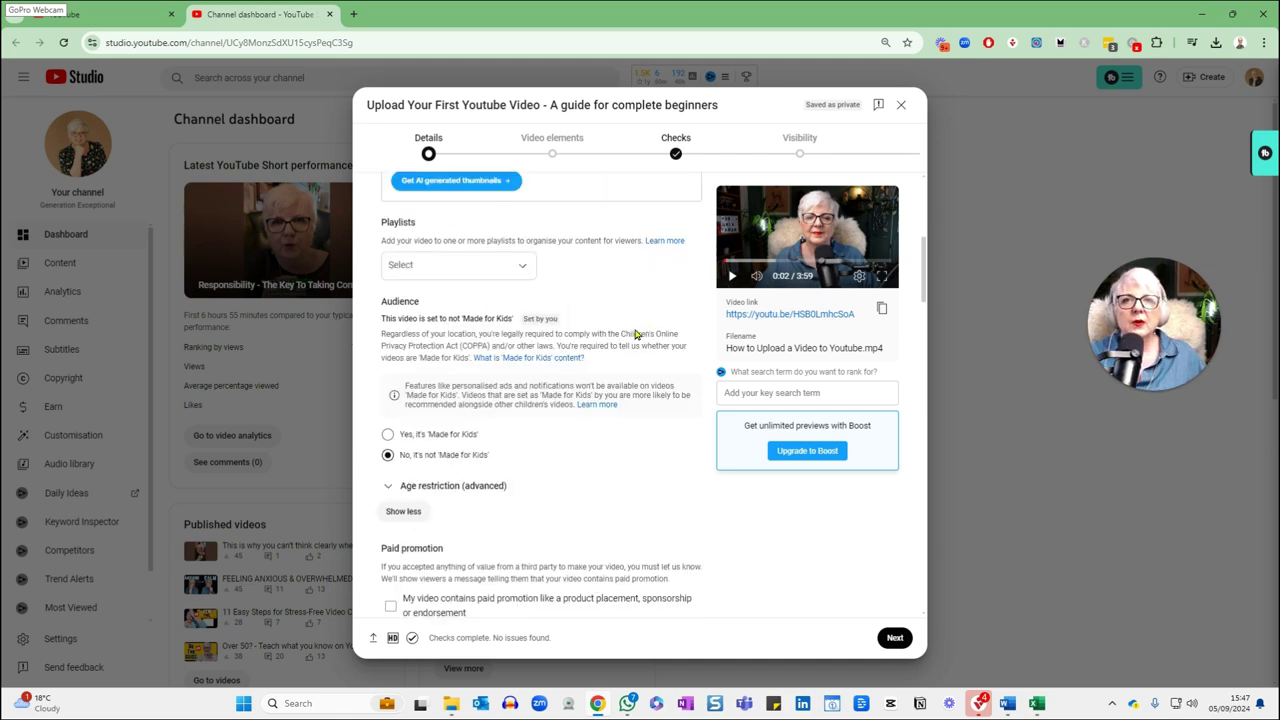
pyautogui.click(522, 272)
pyautogui.scroll(-1, 569, 330)
pyautogui.scroll(-1, 569, 330)
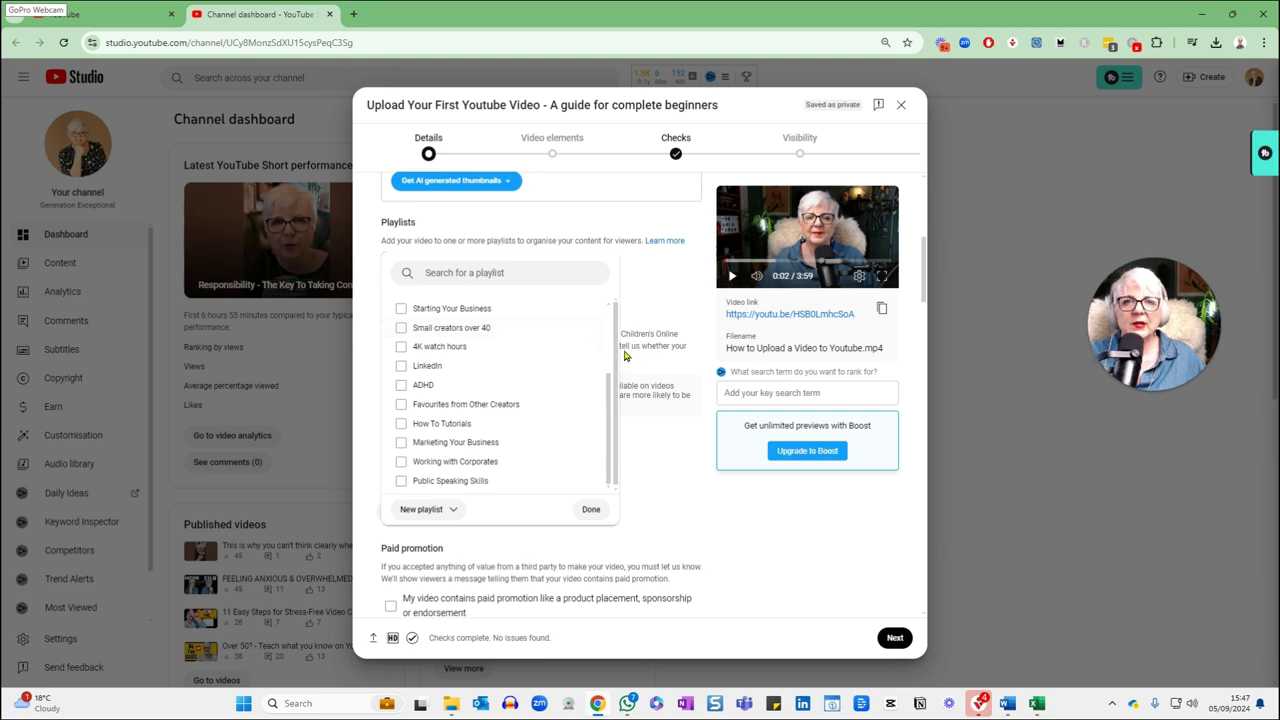
pyautogui.click(433, 514)
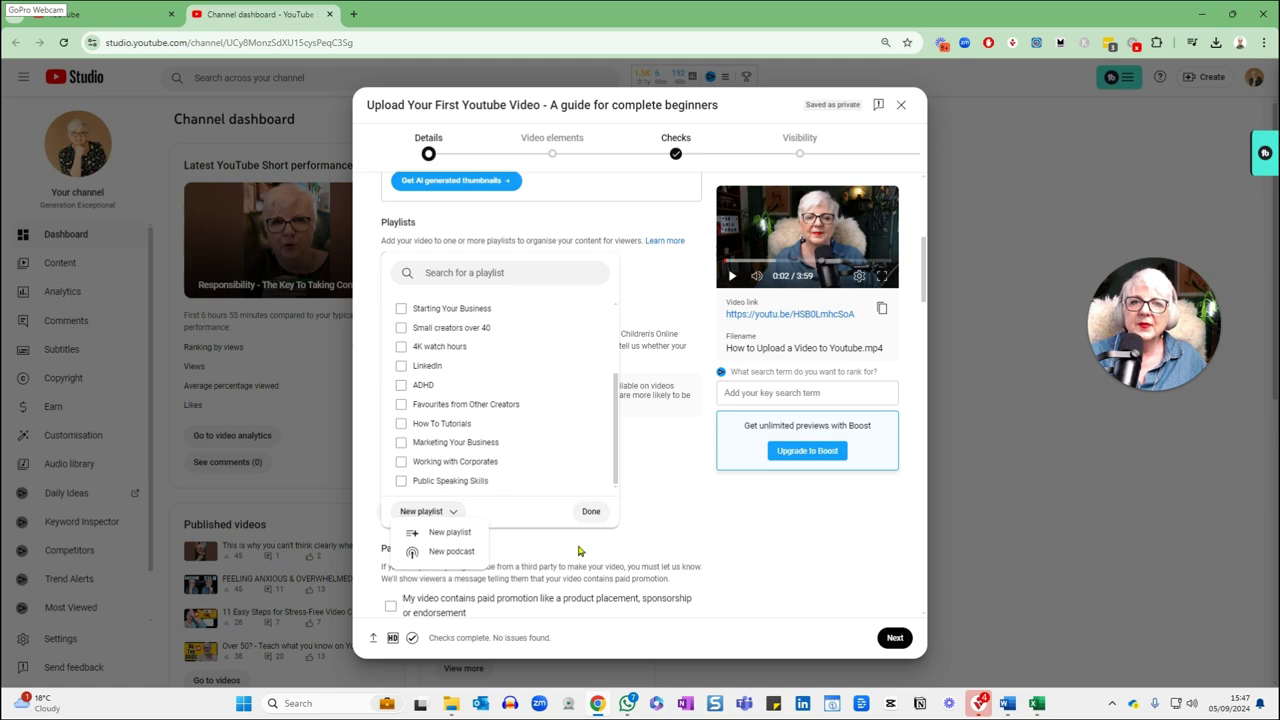
pyautogui.click(466, 538)
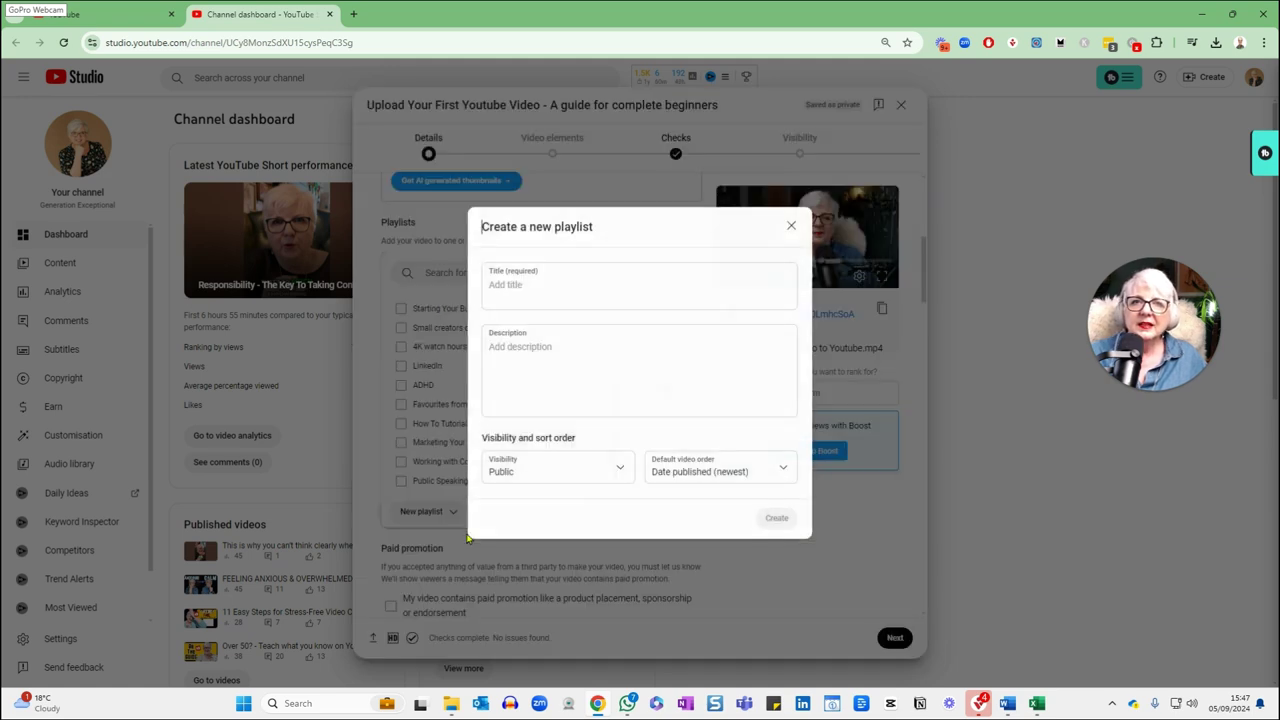
pyautogui.click(525, 290)
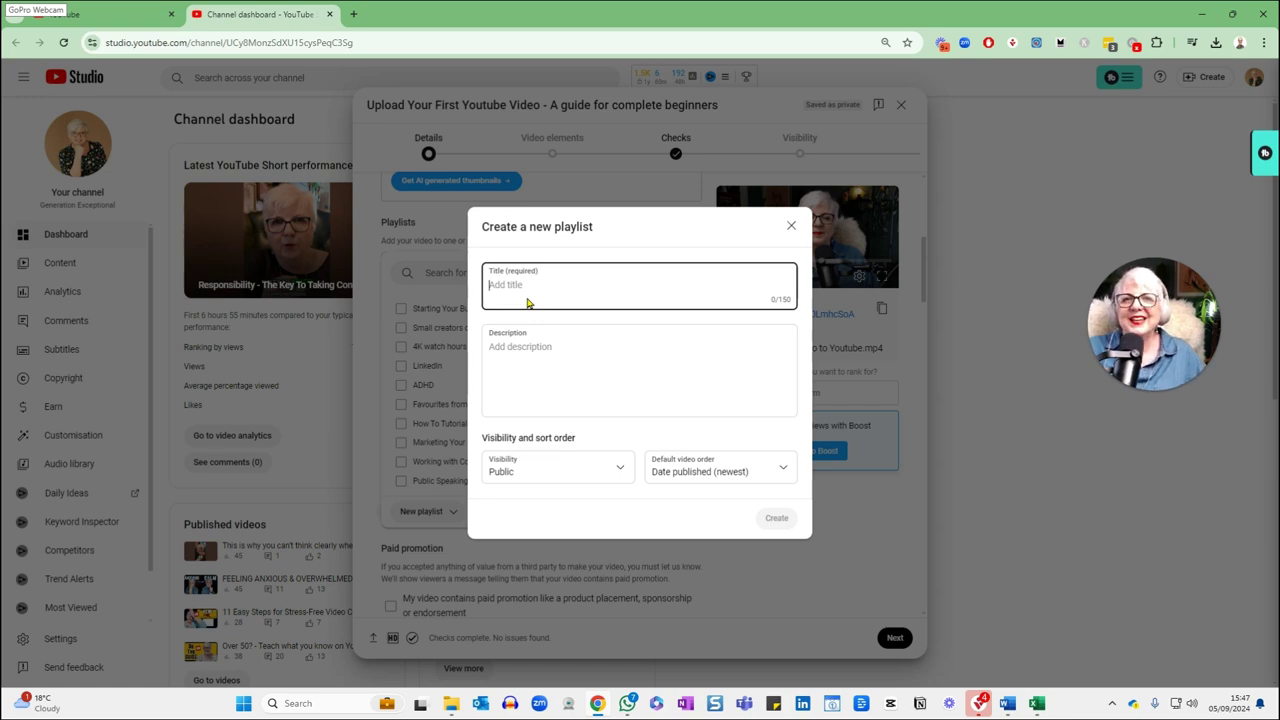
pyautogui.click(788, 226)
# Step: Add the video to the 'How To Tutorials' playlist and confirm the selection
pyautogui.click(401, 423)
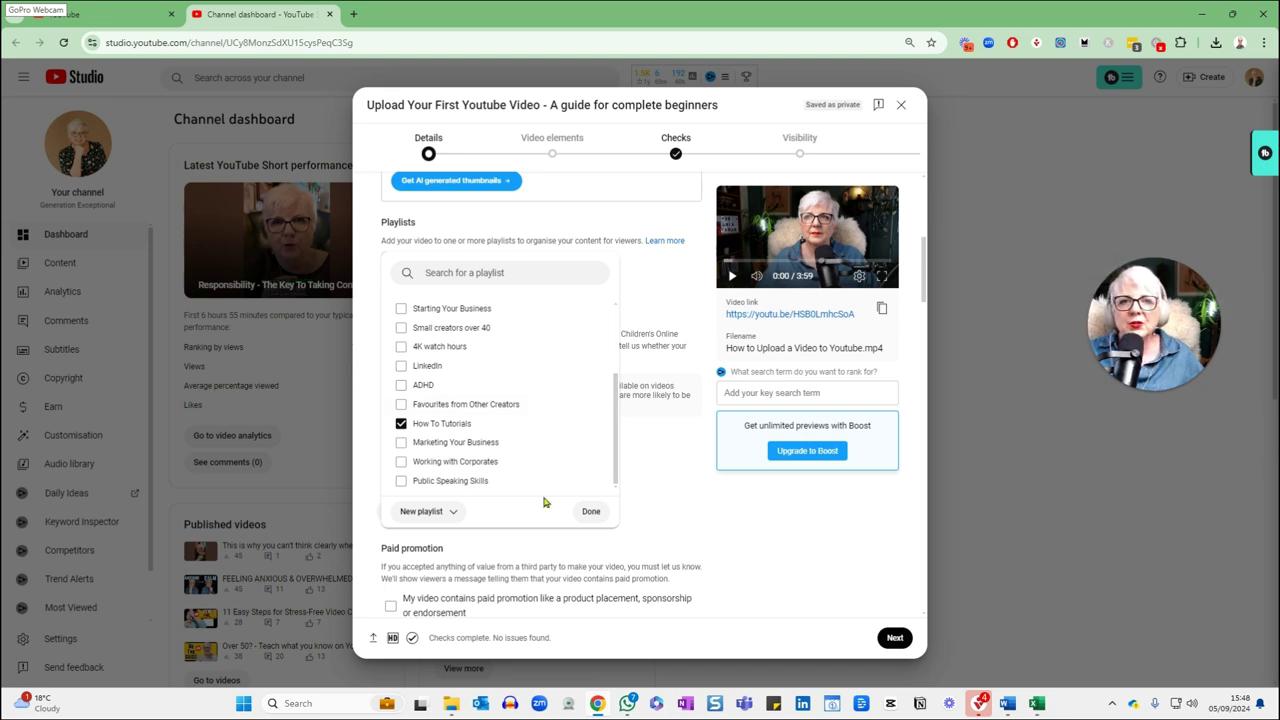
pyautogui.click(589, 512)
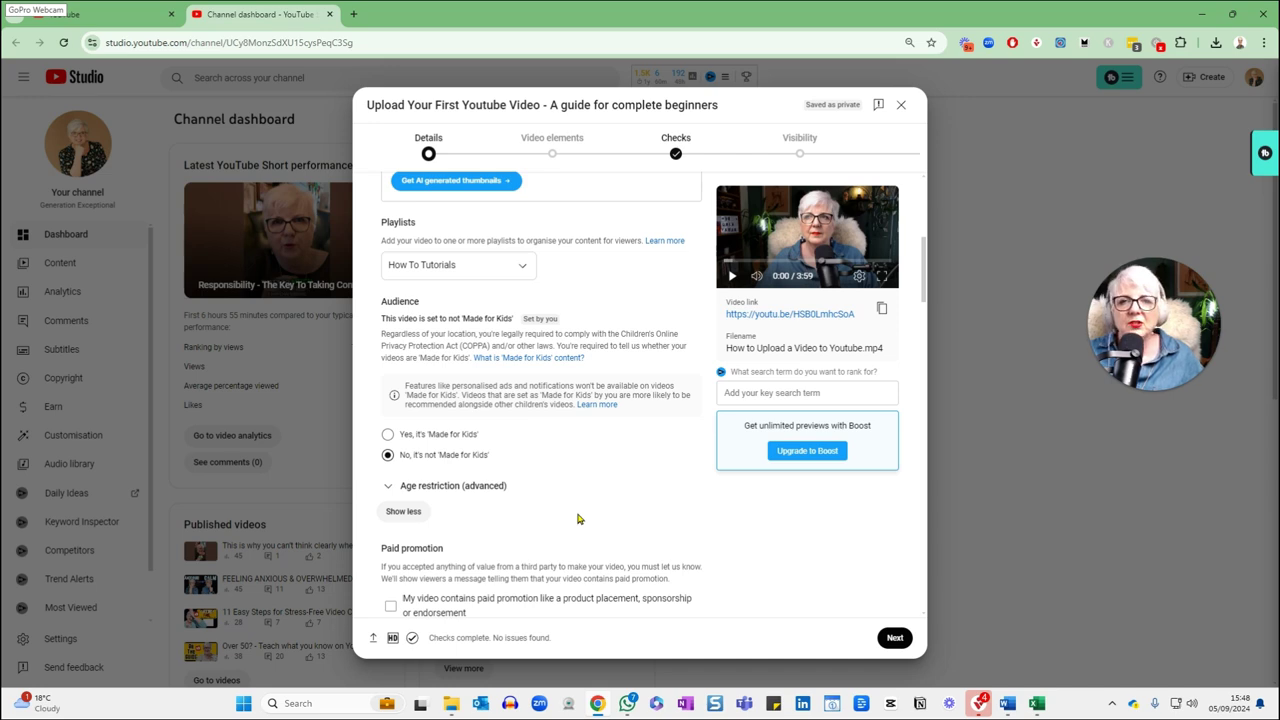
# Step: Keep the video as not 'Made for Kids' and answer No to the altered content question
pyautogui.scroll(-1, 573, 349)
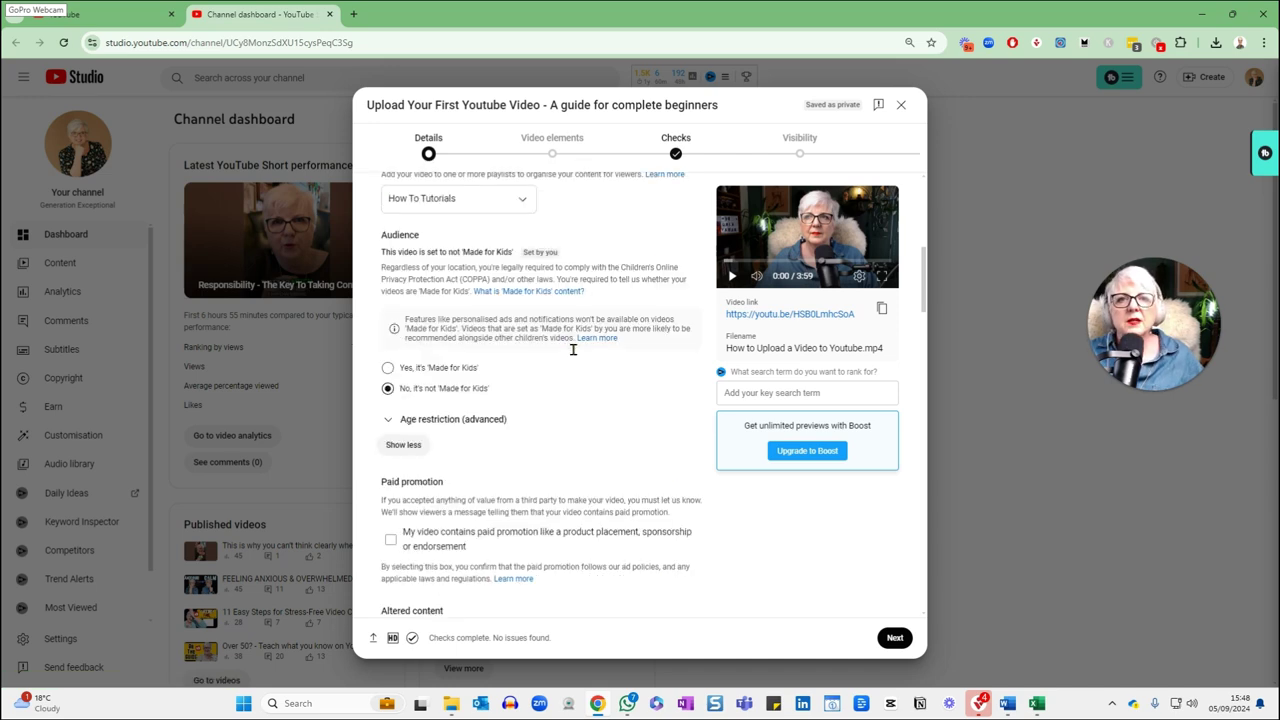
pyautogui.scroll(-1, 573, 349)
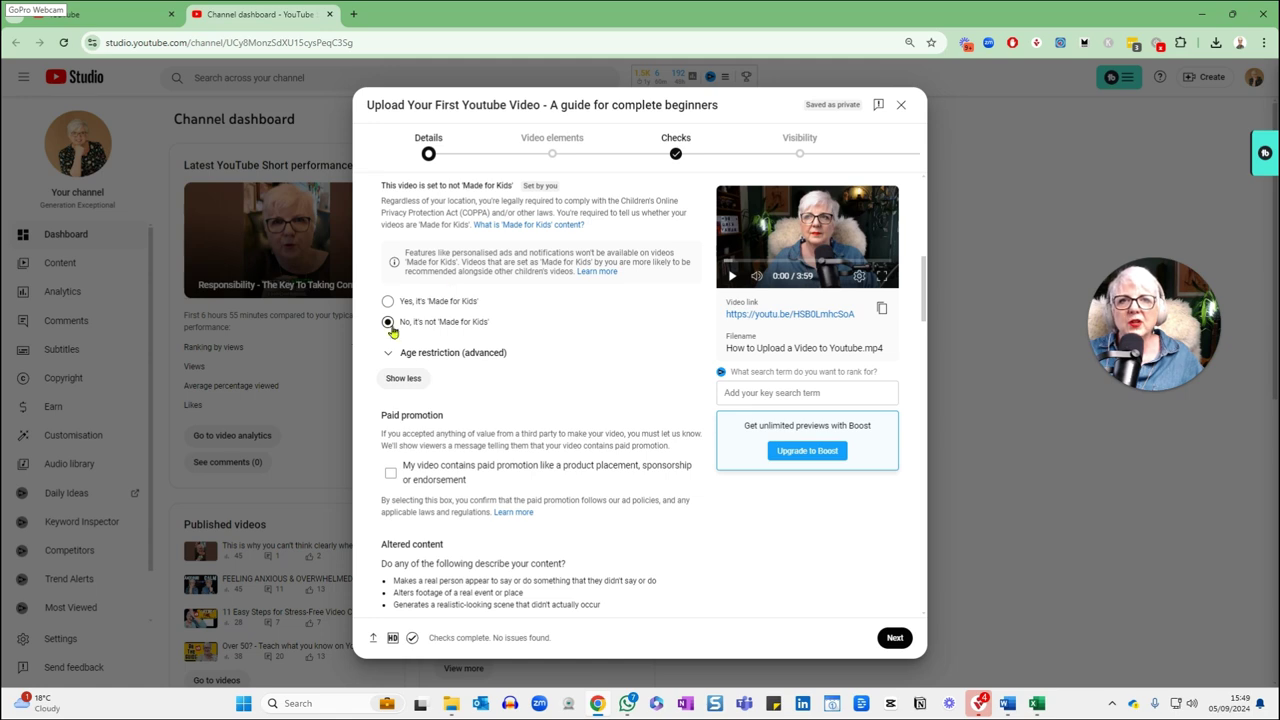
pyautogui.scroll(-1, 540, 346)
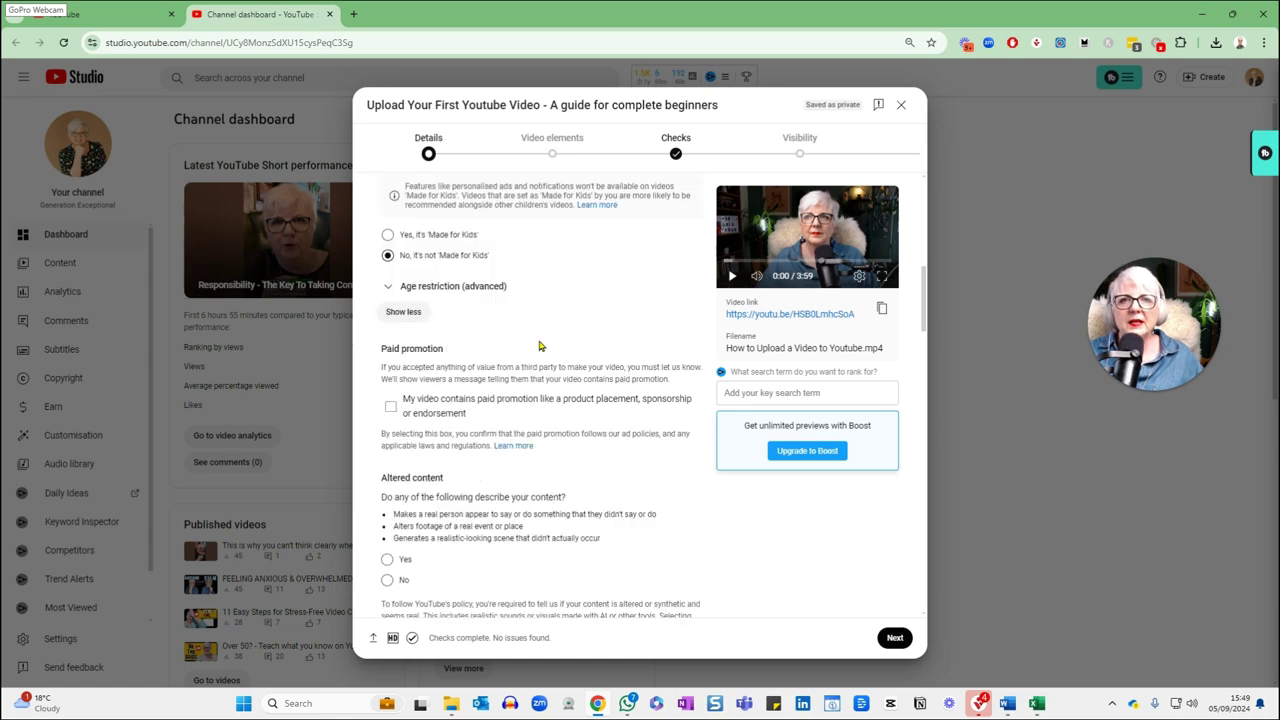
pyautogui.scroll(-2, 540, 346)
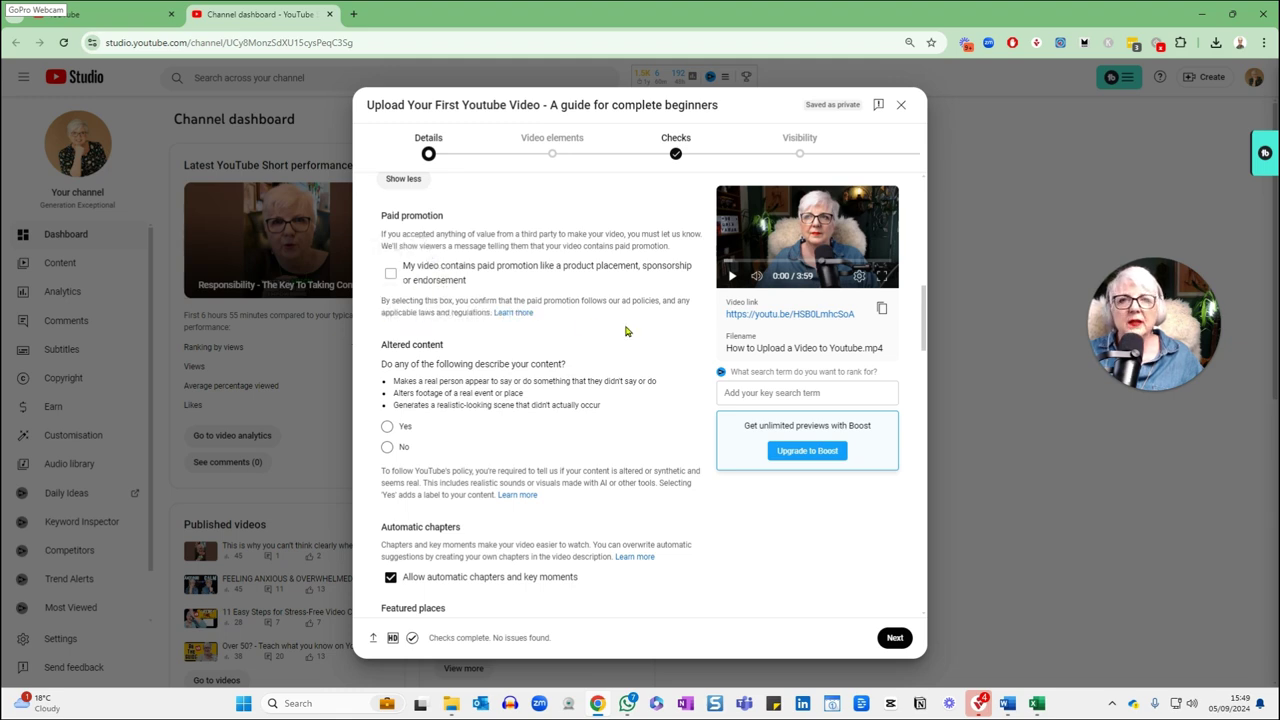
pyautogui.scroll(-1, 626, 331)
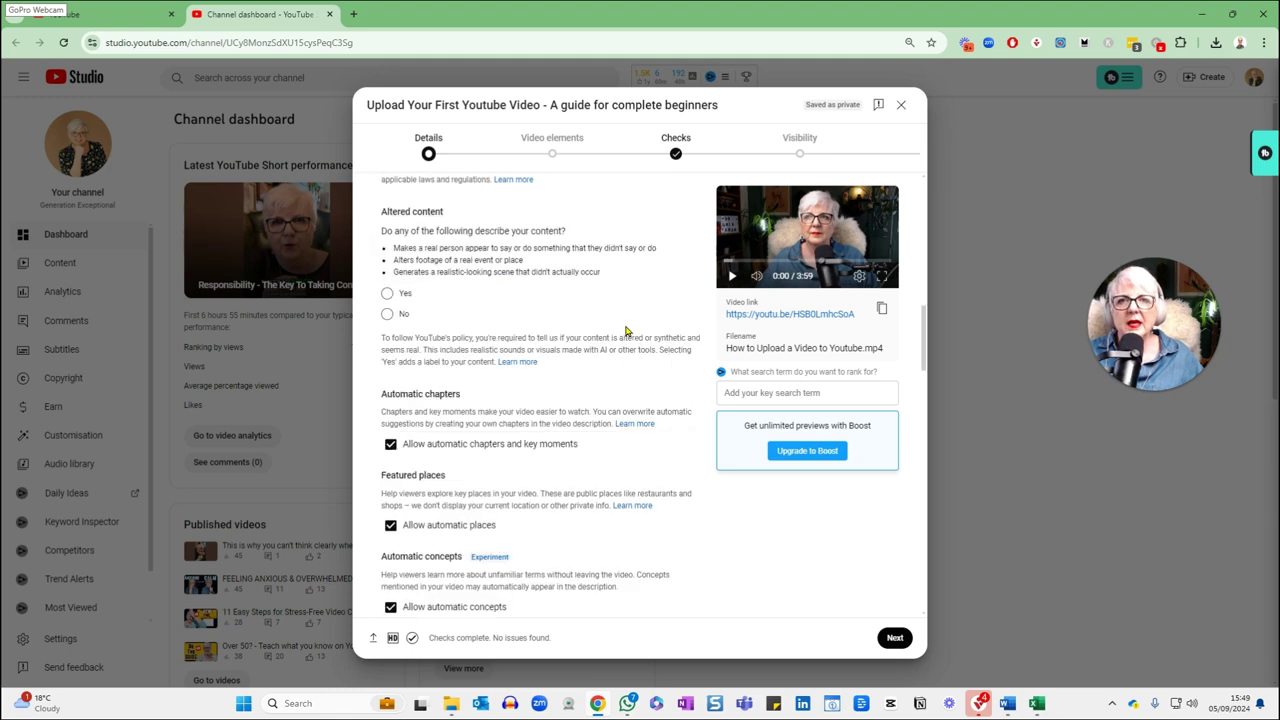
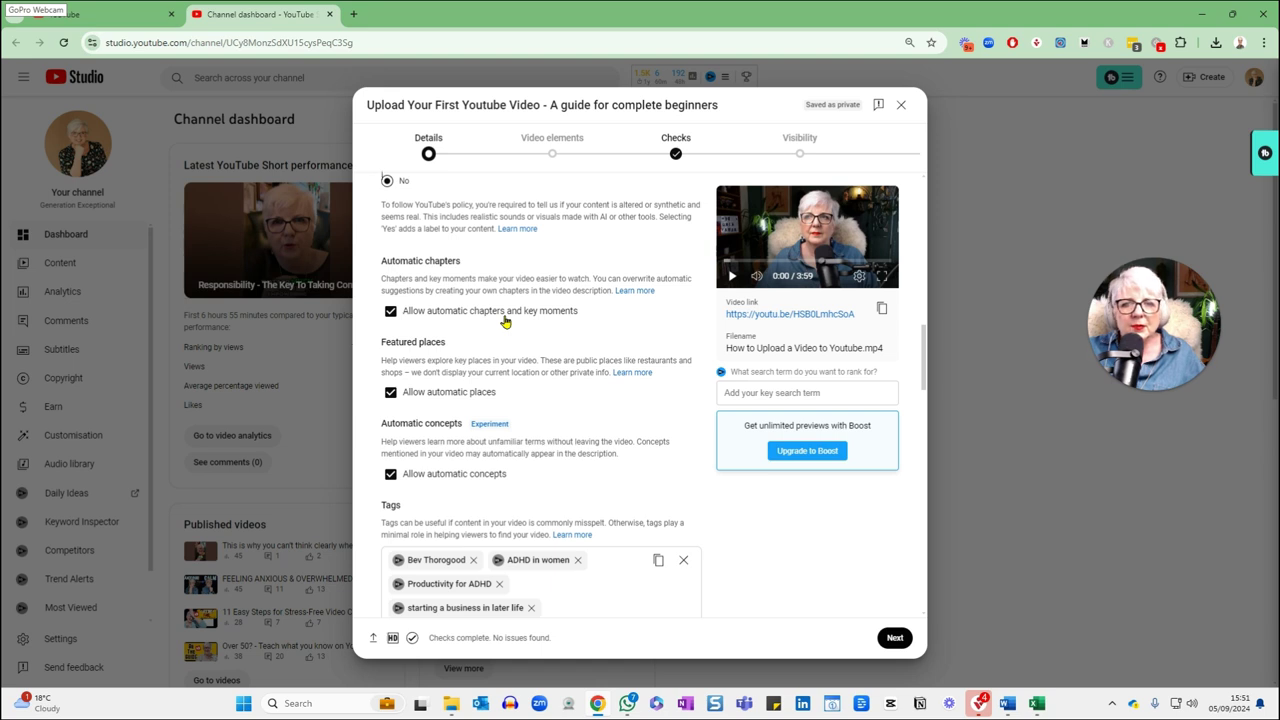
# Step: Disallow automatic chapters and key moments as well as automatic places for the video
pyautogui.click(390, 313)
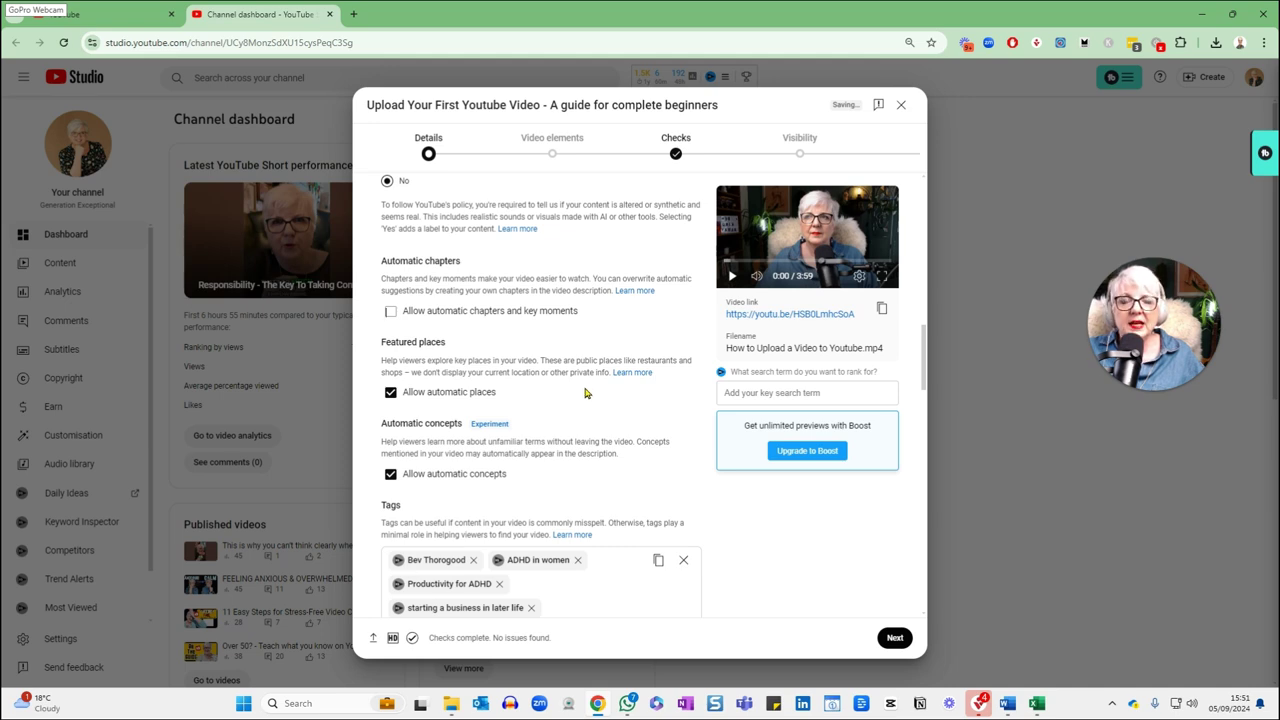
pyautogui.scroll(-1, 585, 390)
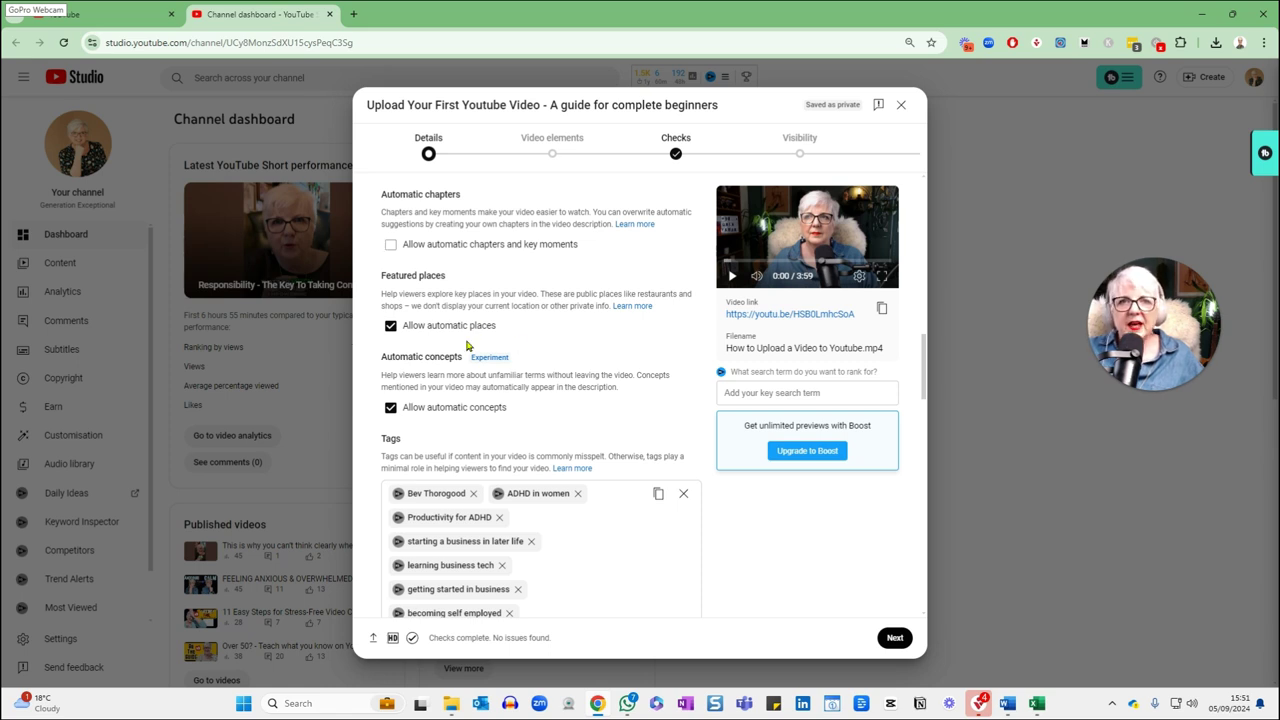
pyautogui.click(390, 327)
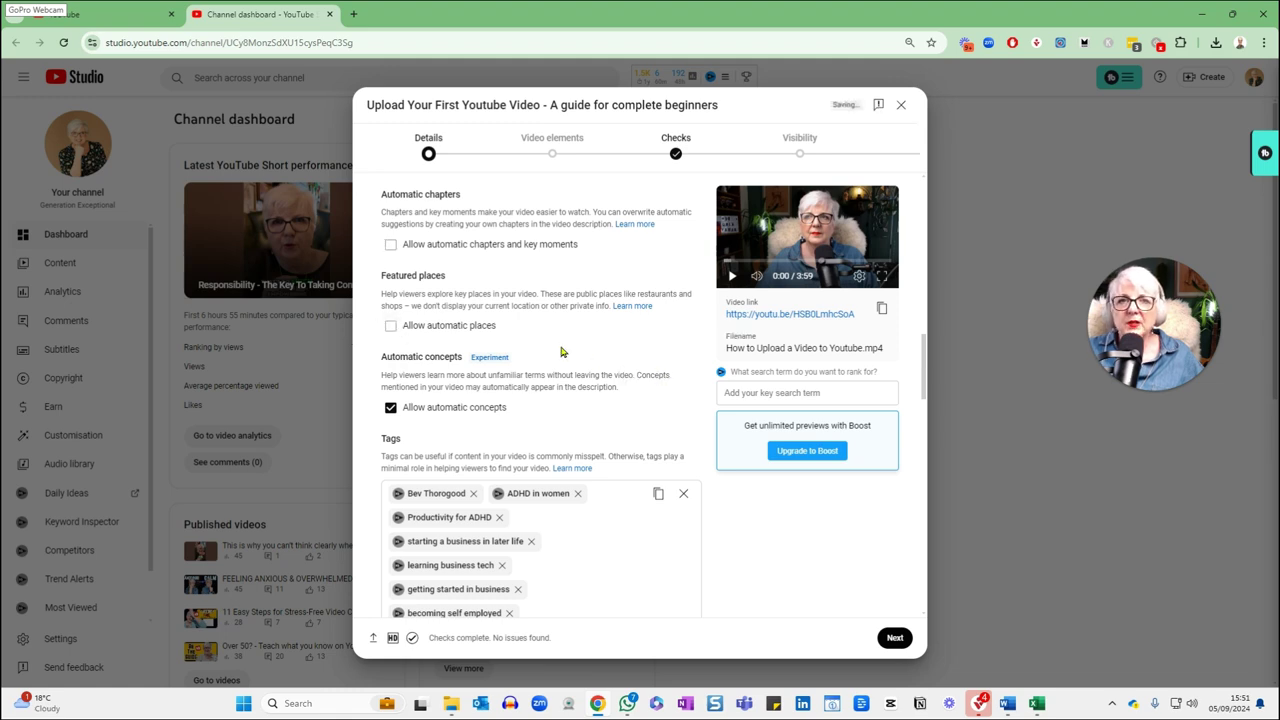
# Step: Remove the tags 'ADHD in women', 'Productivity for ADHD', 'starting a business in later life' and 'learning business tech' from the video
pyautogui.scroll(-1, 561, 352)
pyautogui.scroll(-1, 561, 352)
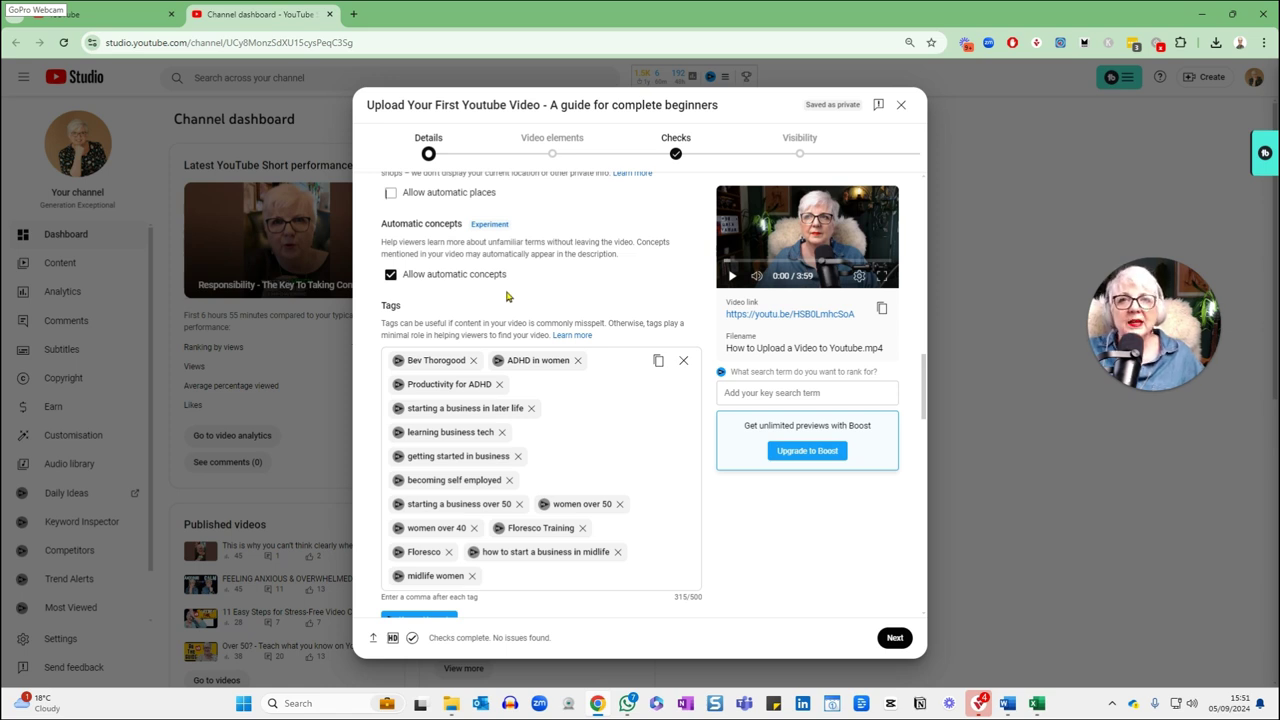
pyautogui.scroll(-1, 506, 296)
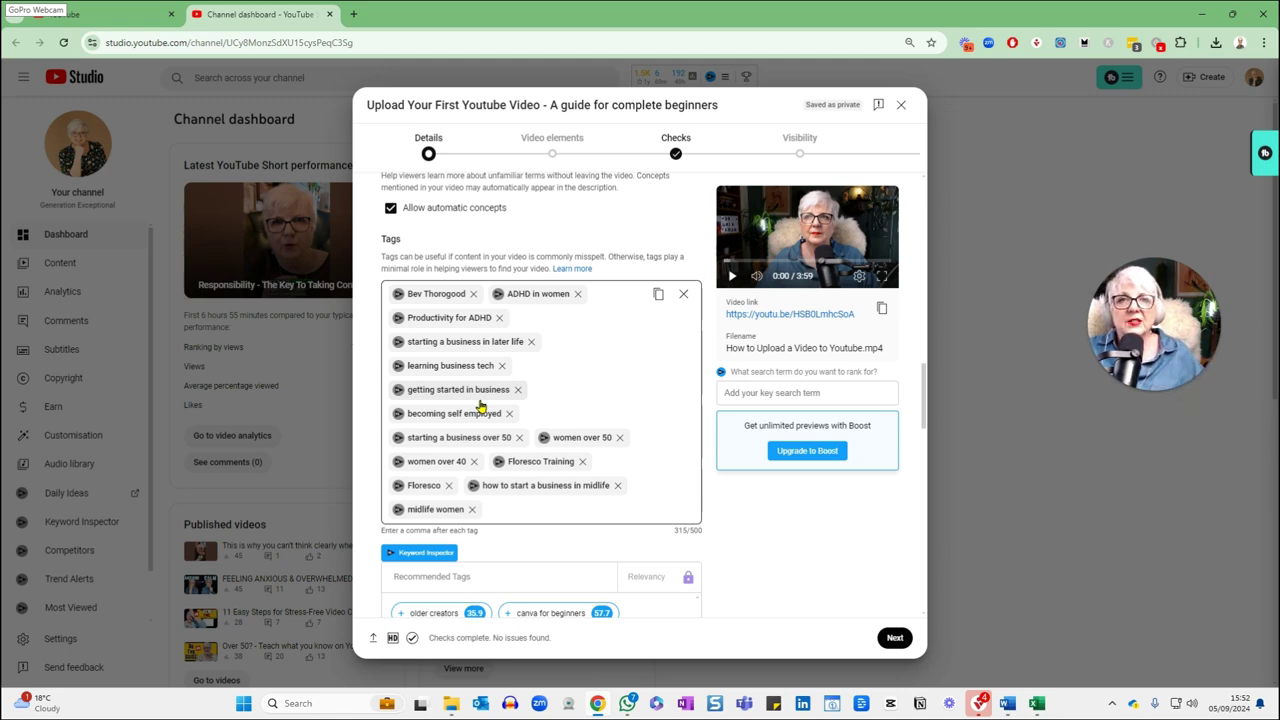
pyautogui.scroll(-1, 543, 394)
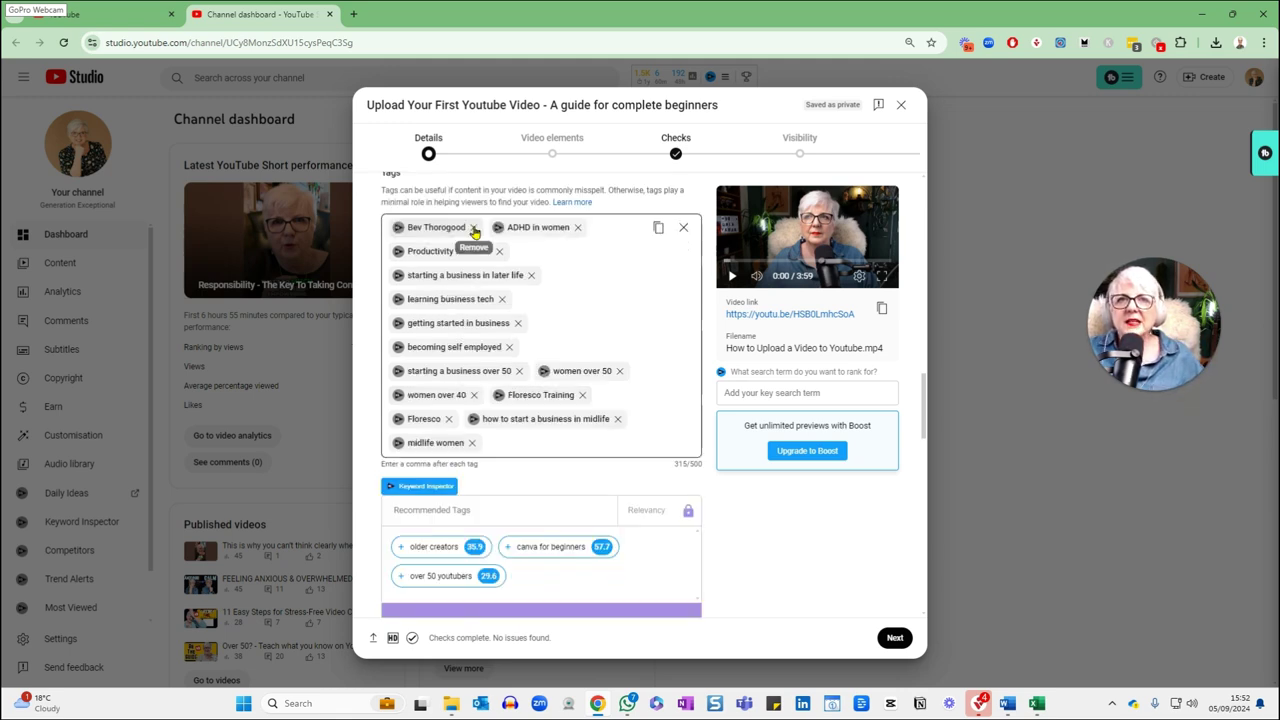
pyautogui.click(578, 228)
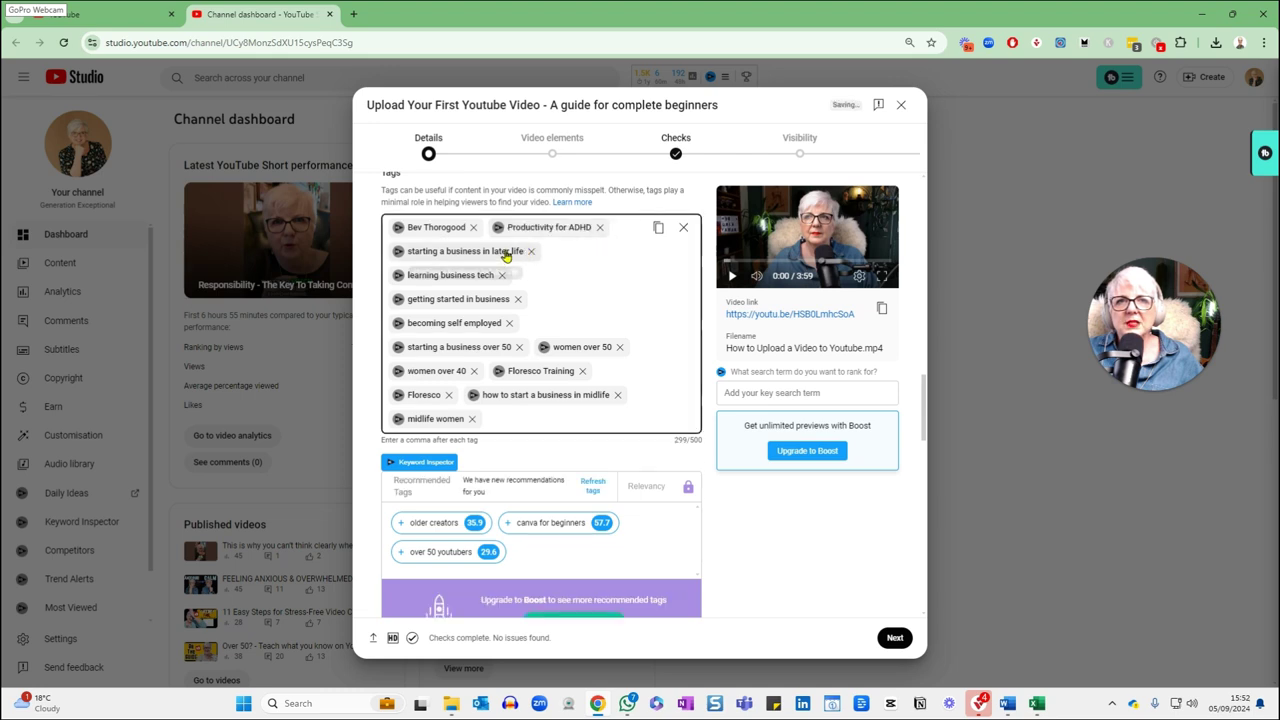
pyautogui.click(599, 227)
pyautogui.click(529, 251)
pyautogui.click(610, 227)
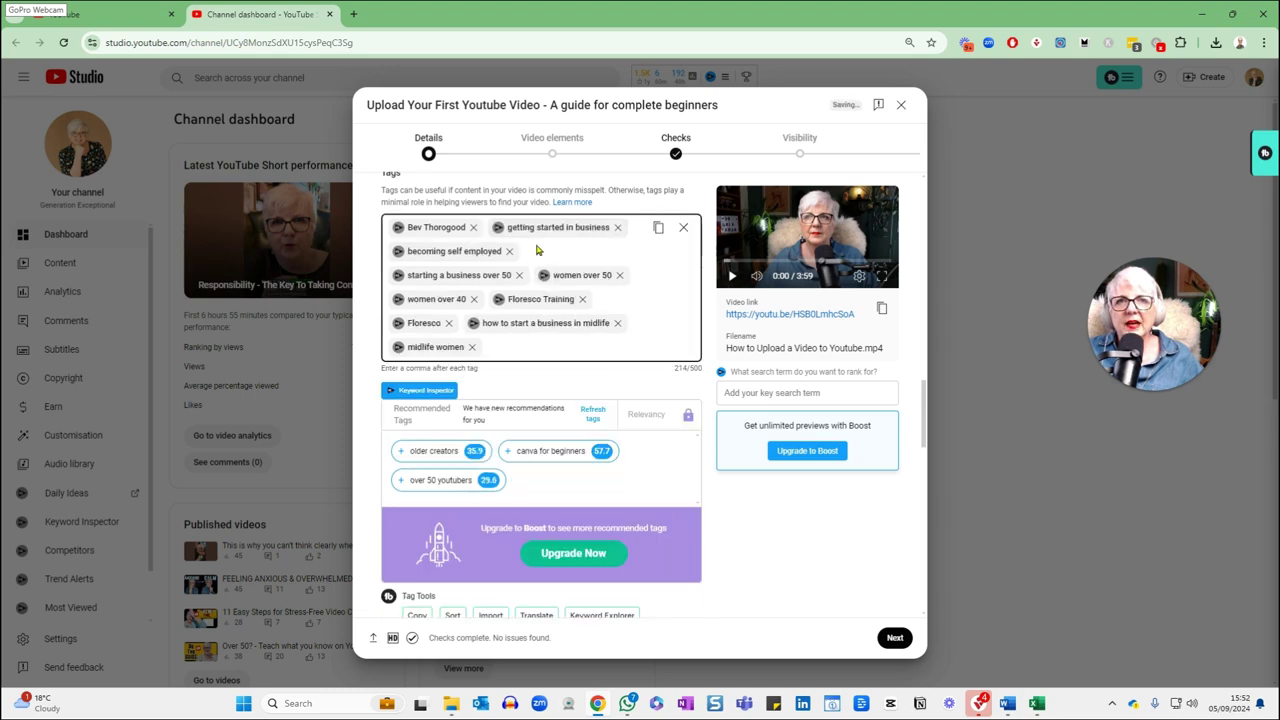
# Step: Remove the tags 'getting started in business', 'becoming self employed', 'starting a business over 50', 'Floresco Training', 'Floresco' and 'how to start a business in midlife'
pyautogui.click(618, 227)
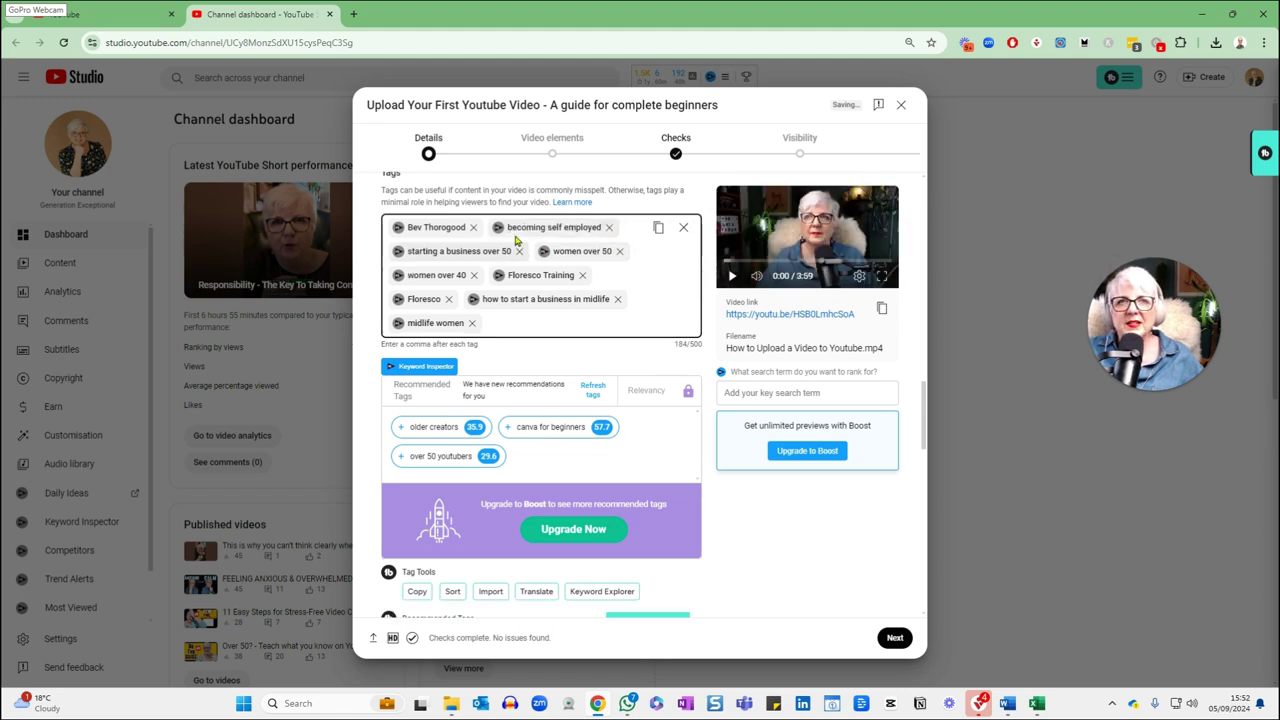
pyautogui.click(608, 227)
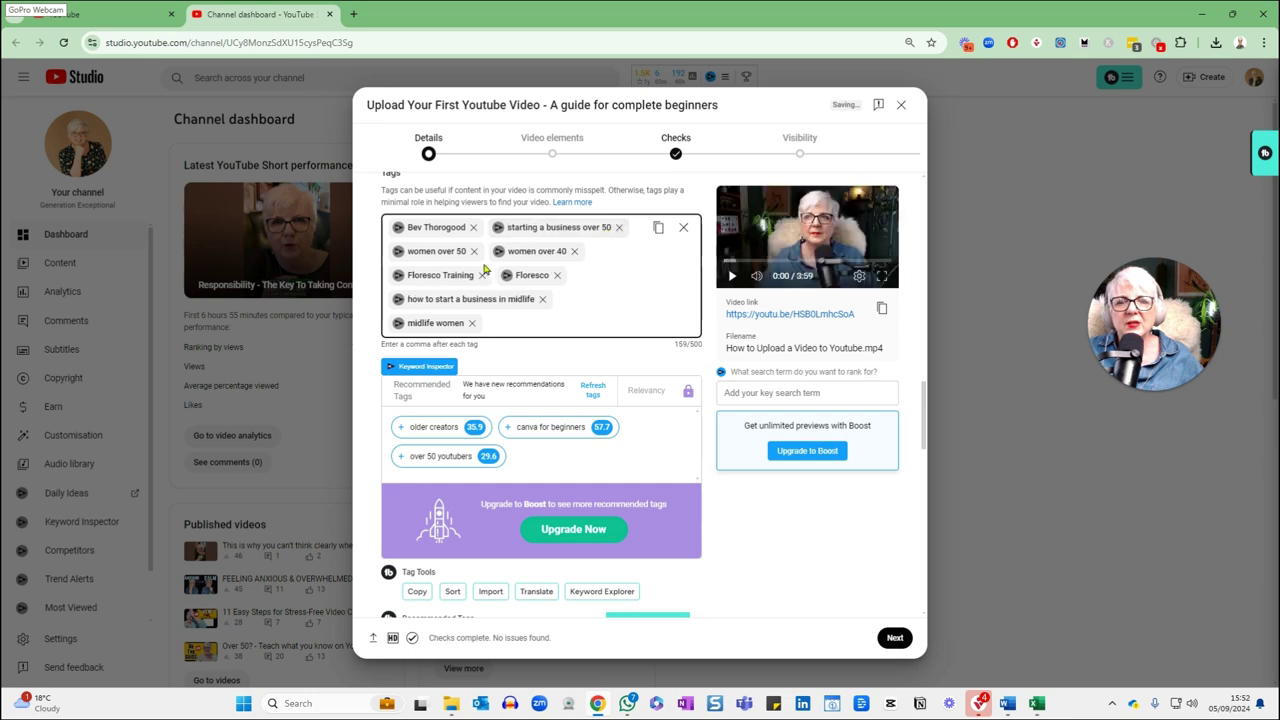
pyautogui.click(618, 227)
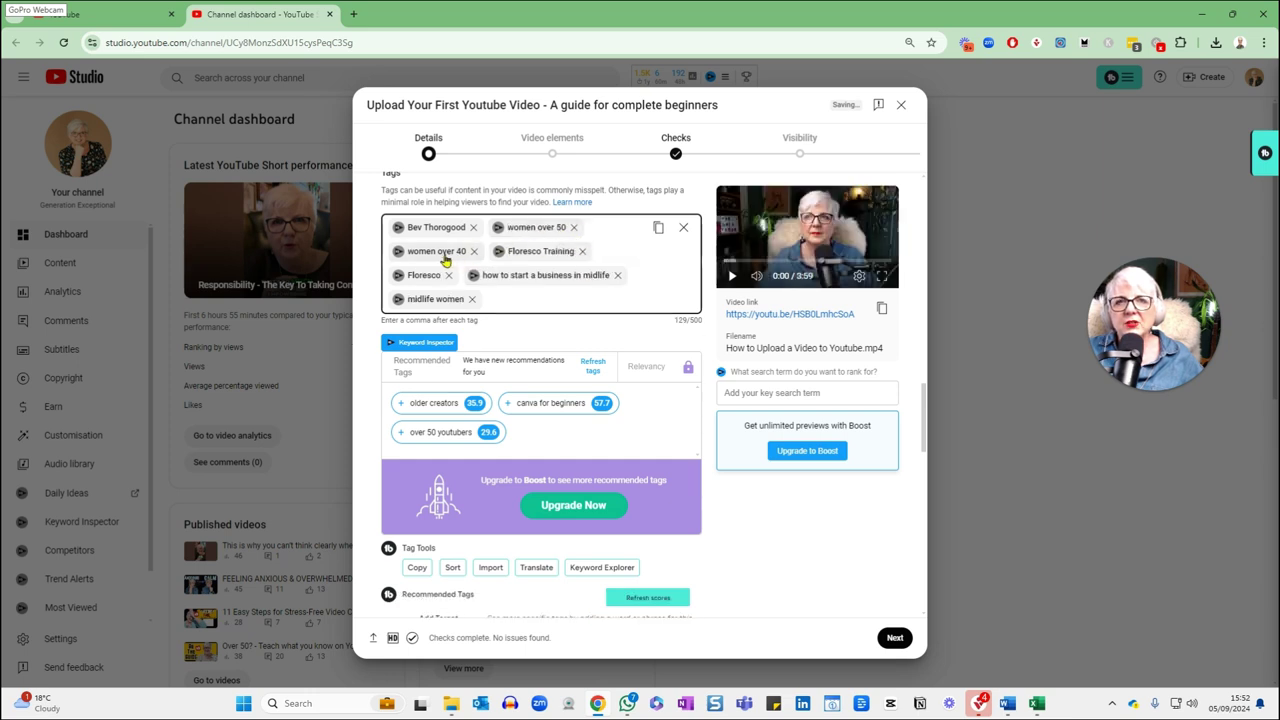
pyautogui.click(582, 253)
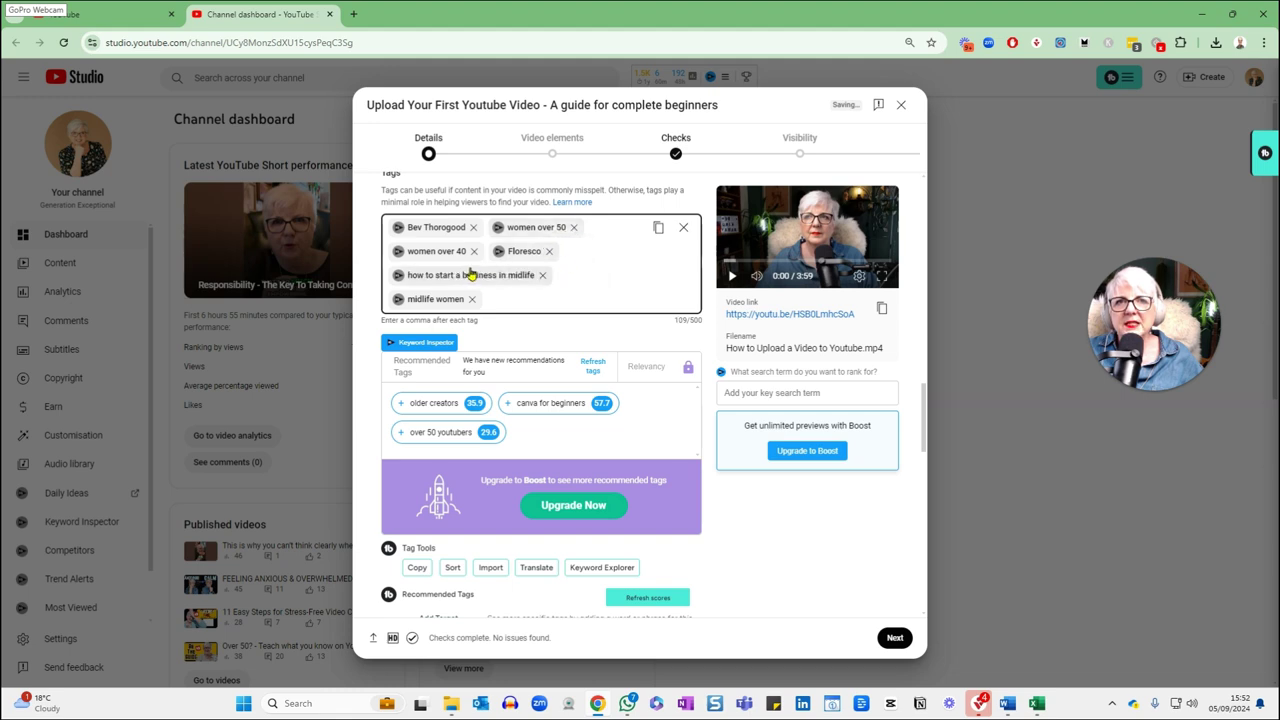
pyautogui.click(548, 251)
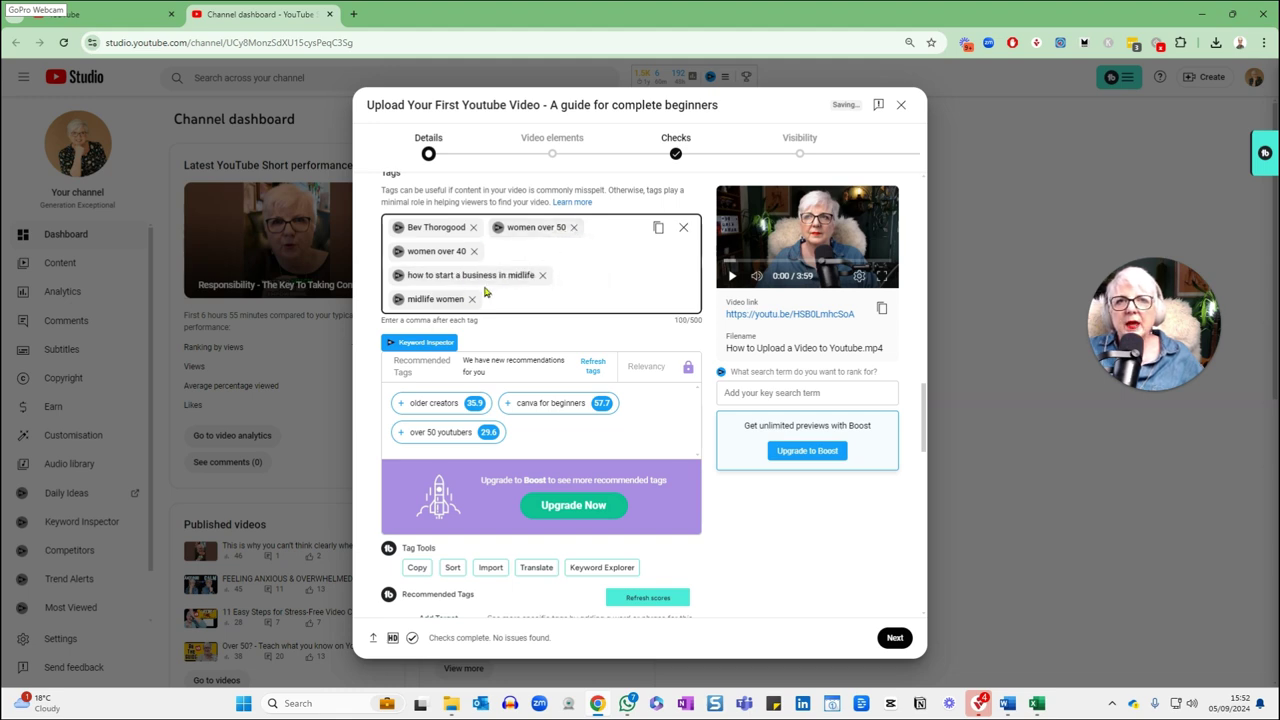
pyautogui.click(542, 275)
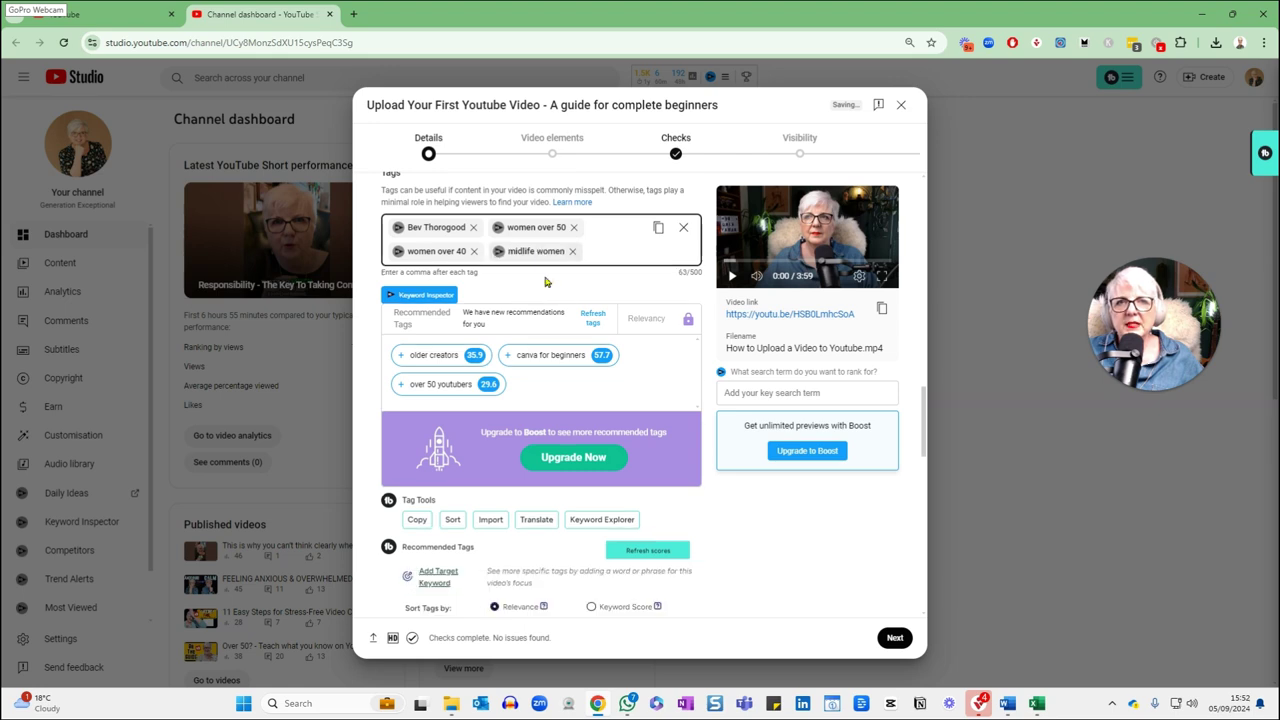
# Step: Add the tag 'gen x creators' to the video's remaining tags
pyautogui.click(589, 252)
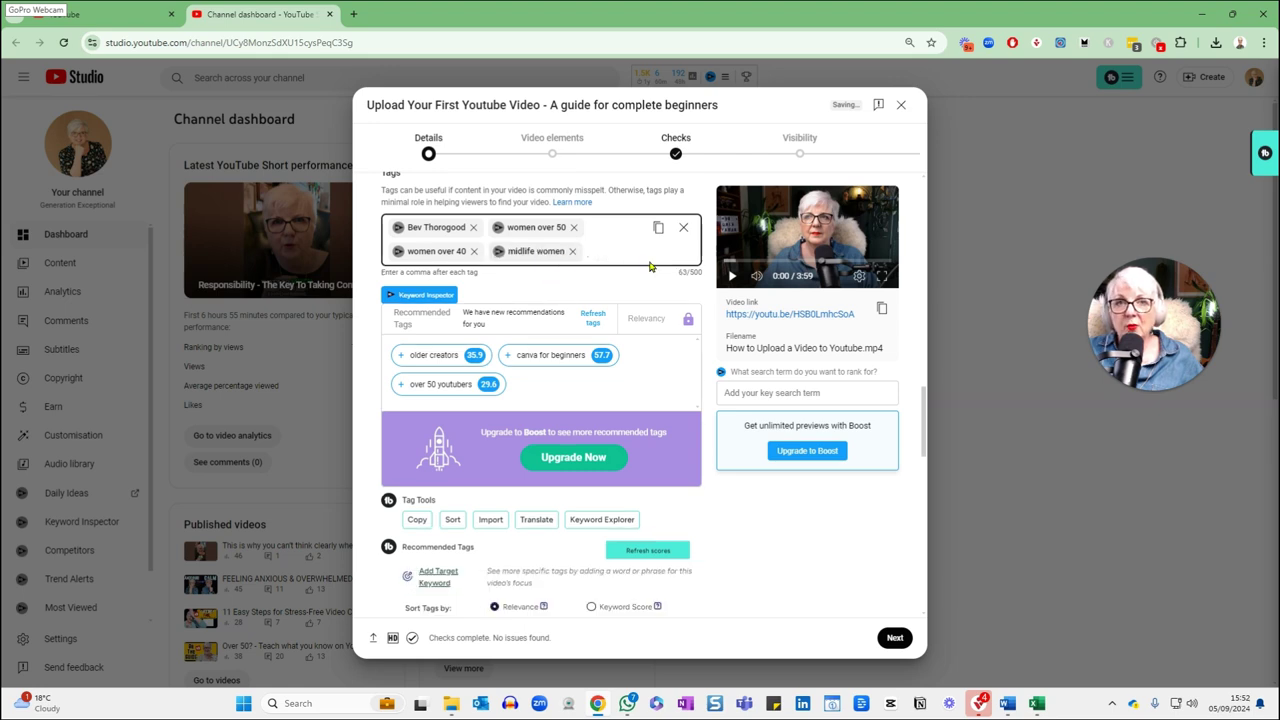
pyautogui.write('g')
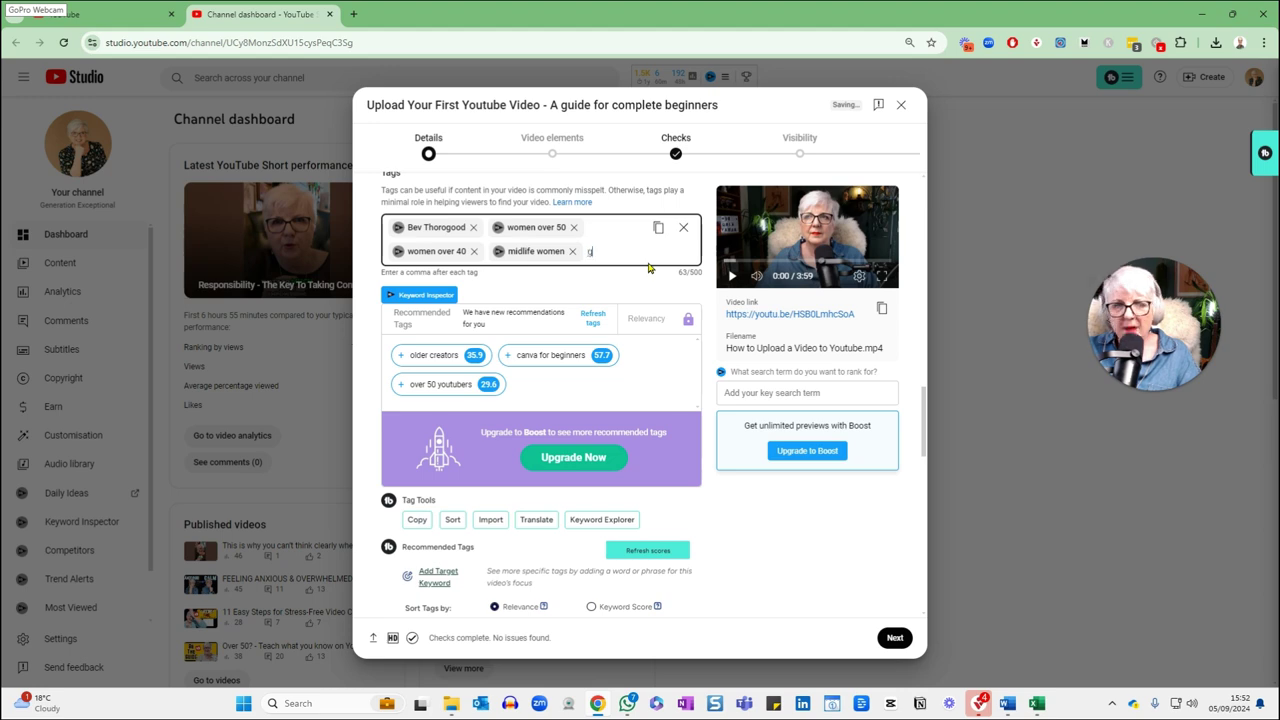
pyautogui.write('en x creators')
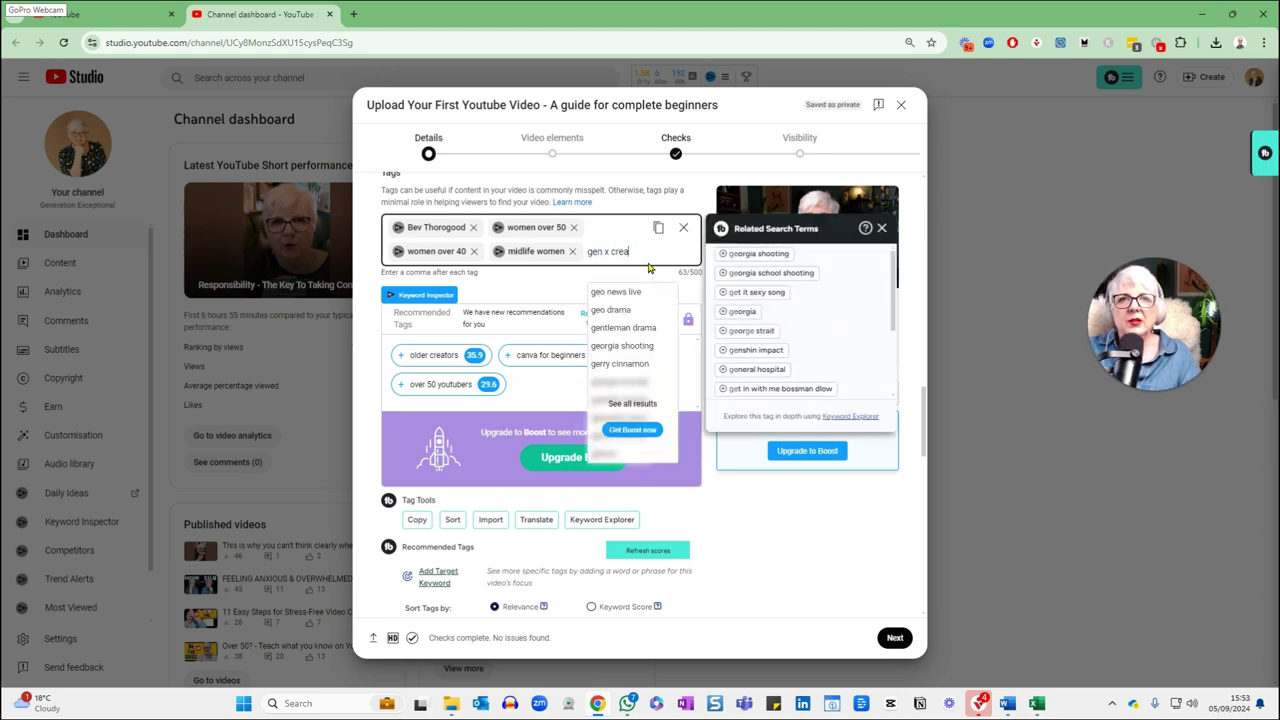
pyautogui.press('Return')
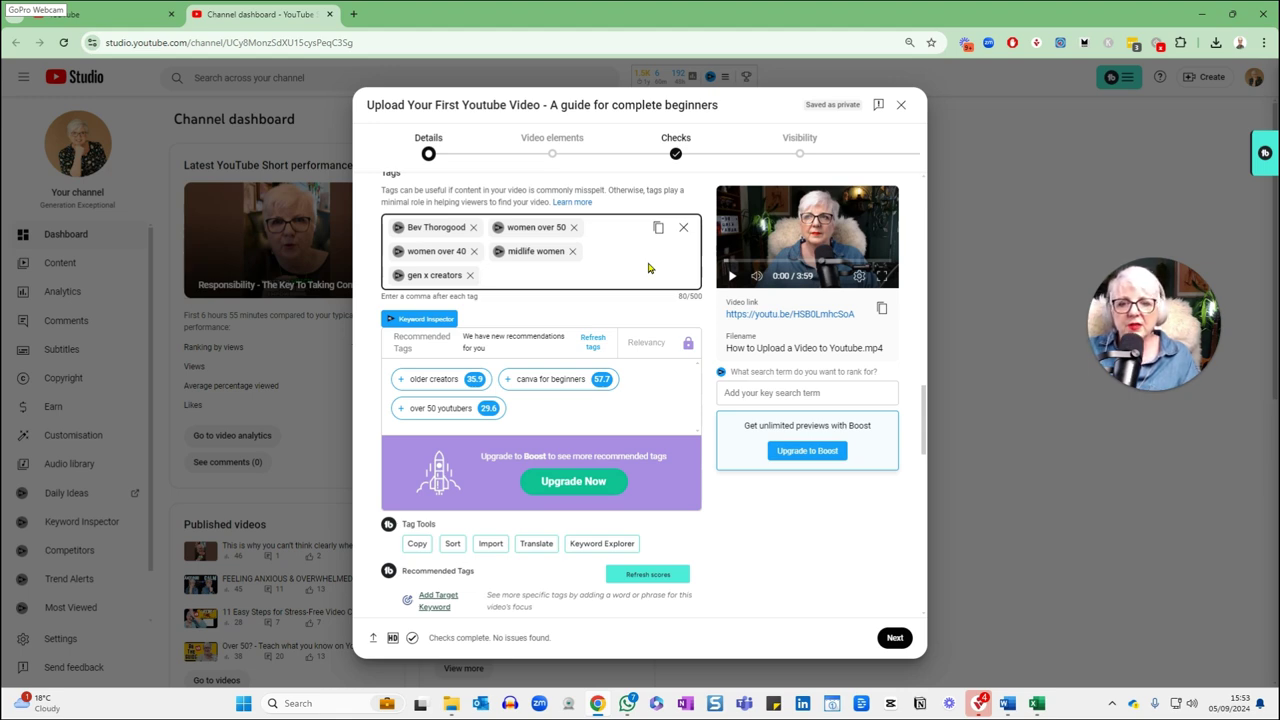
# Step: Add the tags 'how to upload video to youtube' and 'optimise video uploads on youtube'
pyautogui.write('how to upl')
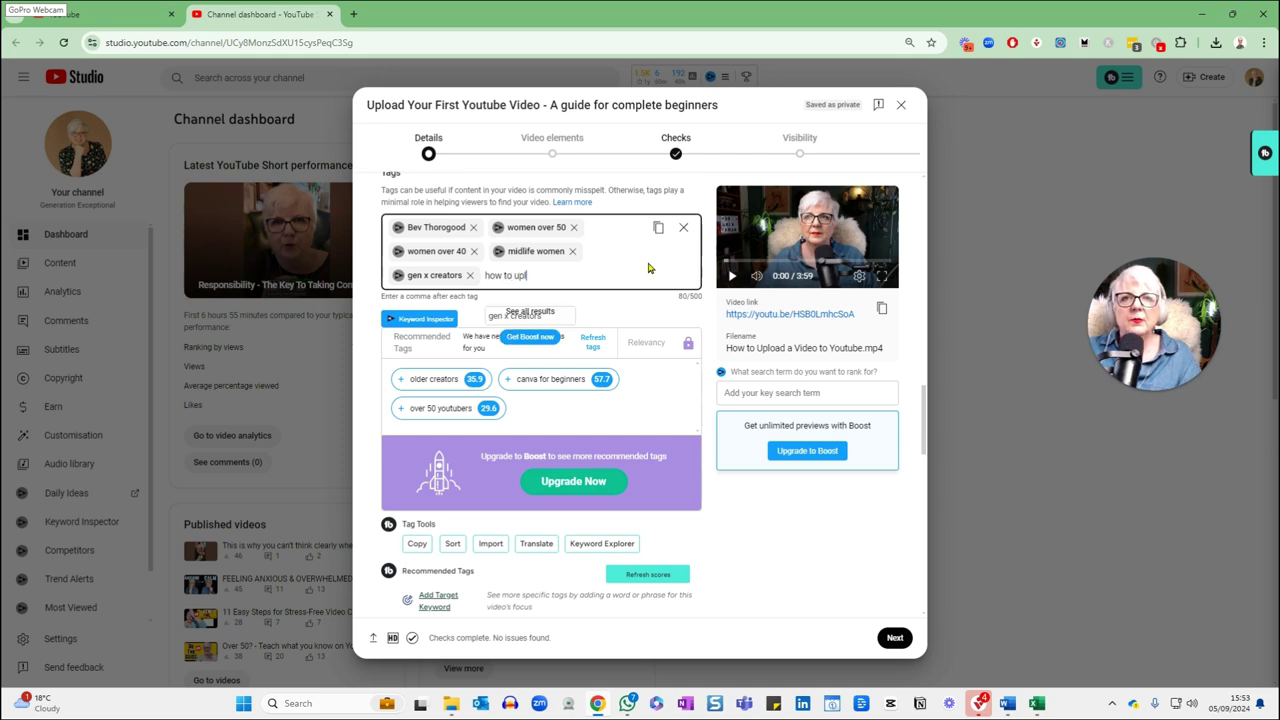
pyautogui.write('oad video')
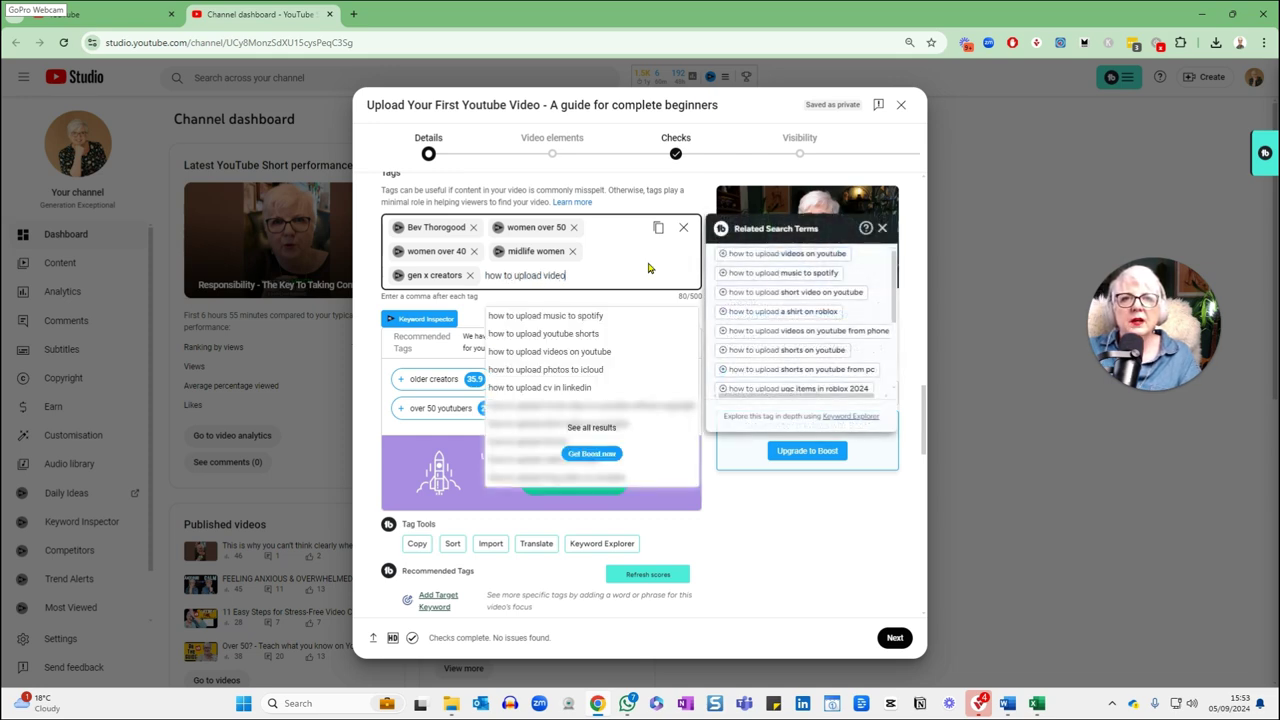
pyautogui.write(' to youtube')
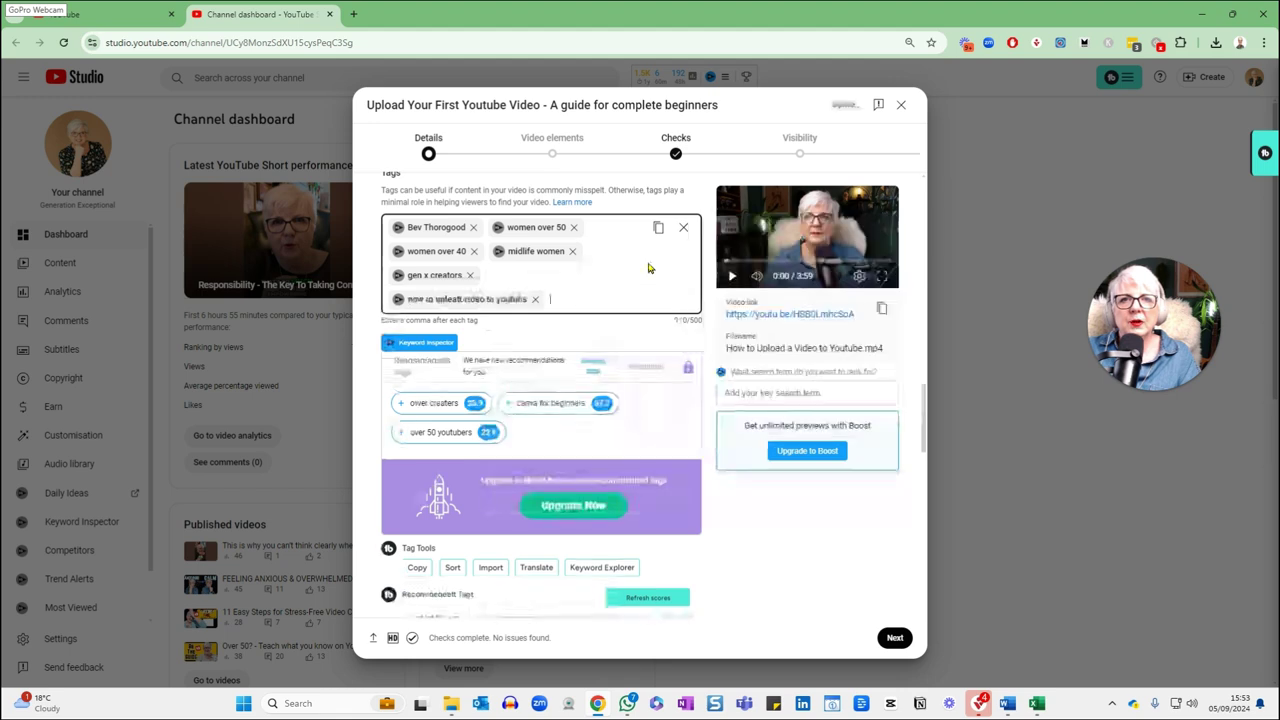
pyautogui.write(',optimise ')
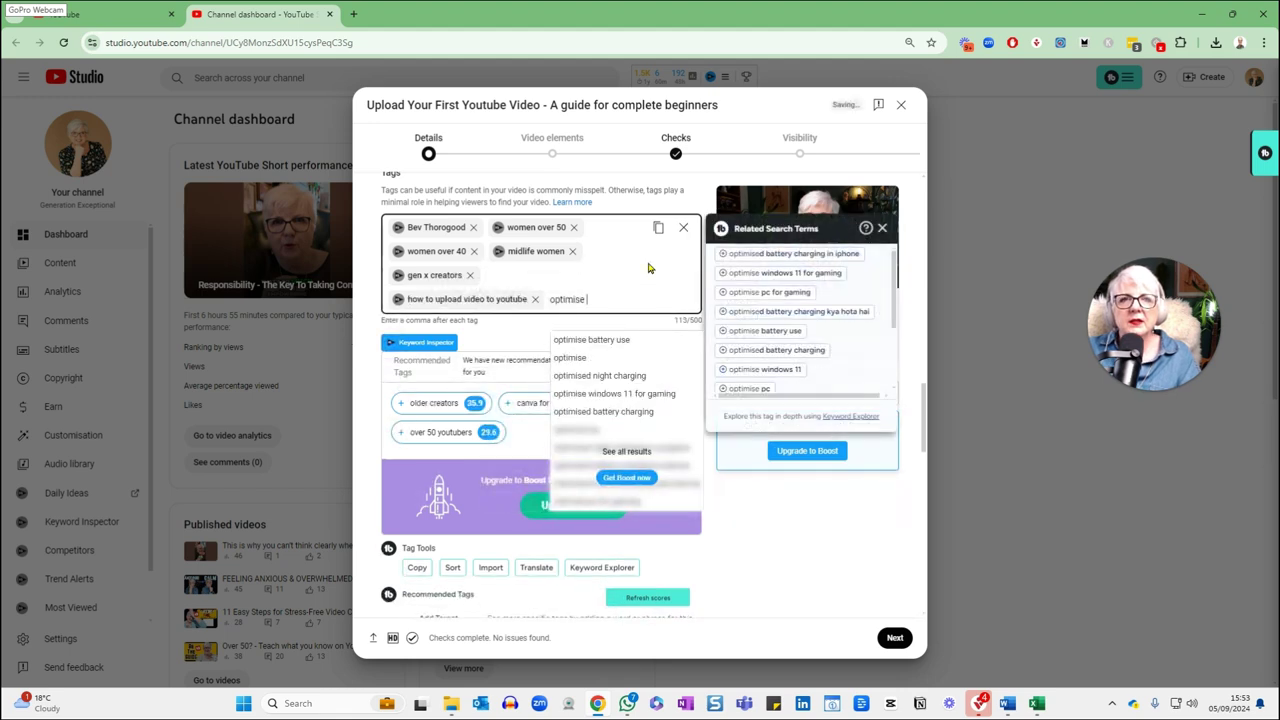
pyautogui.write('video uploads')
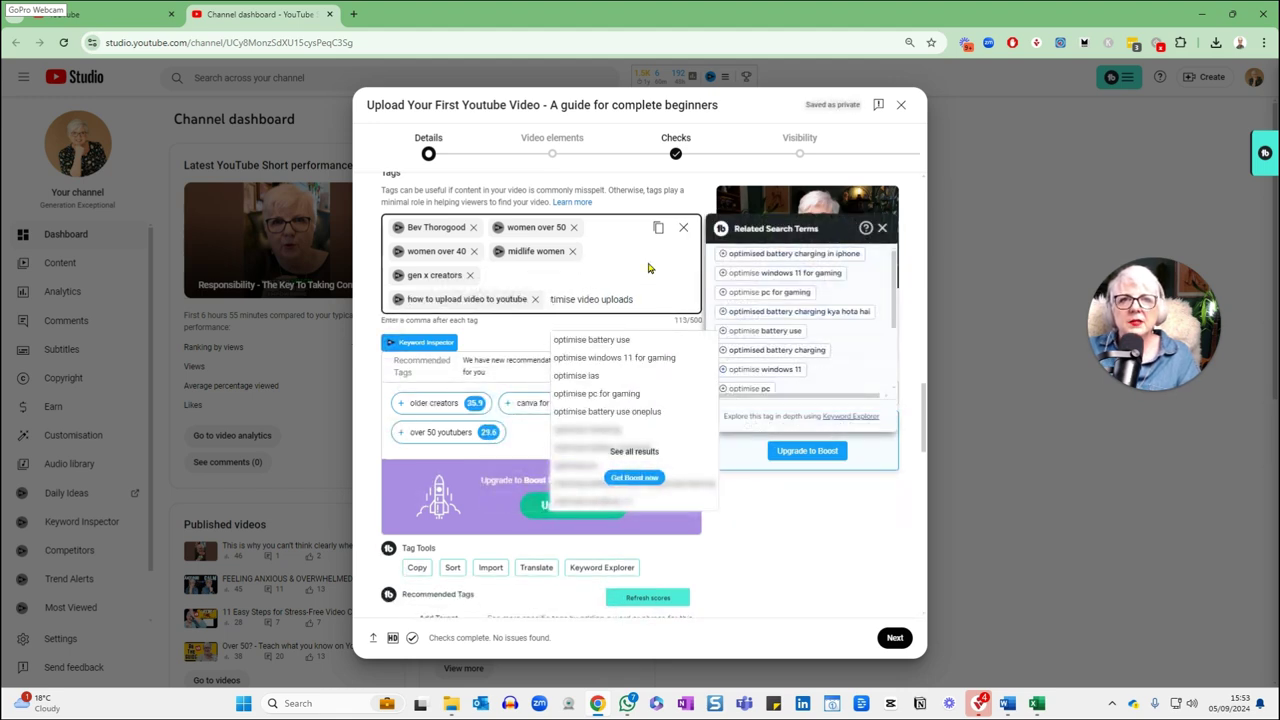
pyautogui.write(' on youtube,')
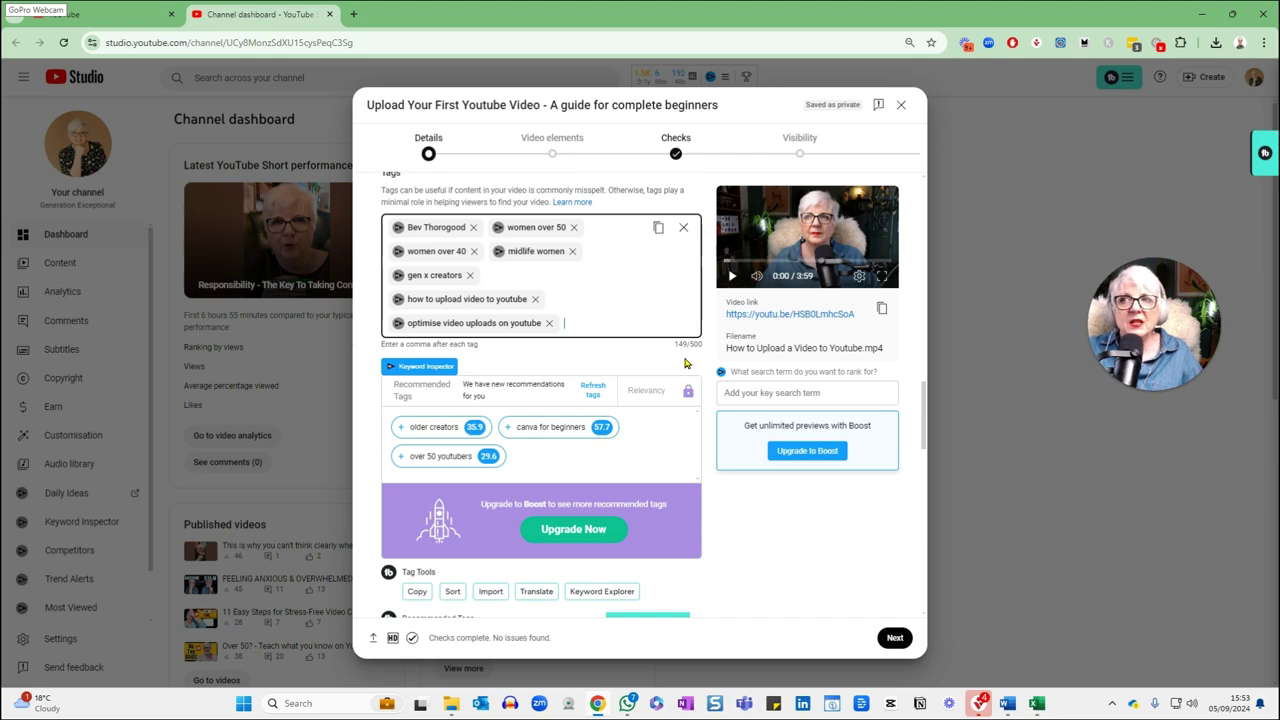
# Step: Check the caption certification options for the video and leave the setting at None
pyautogui.scroll(-5, 686, 363)
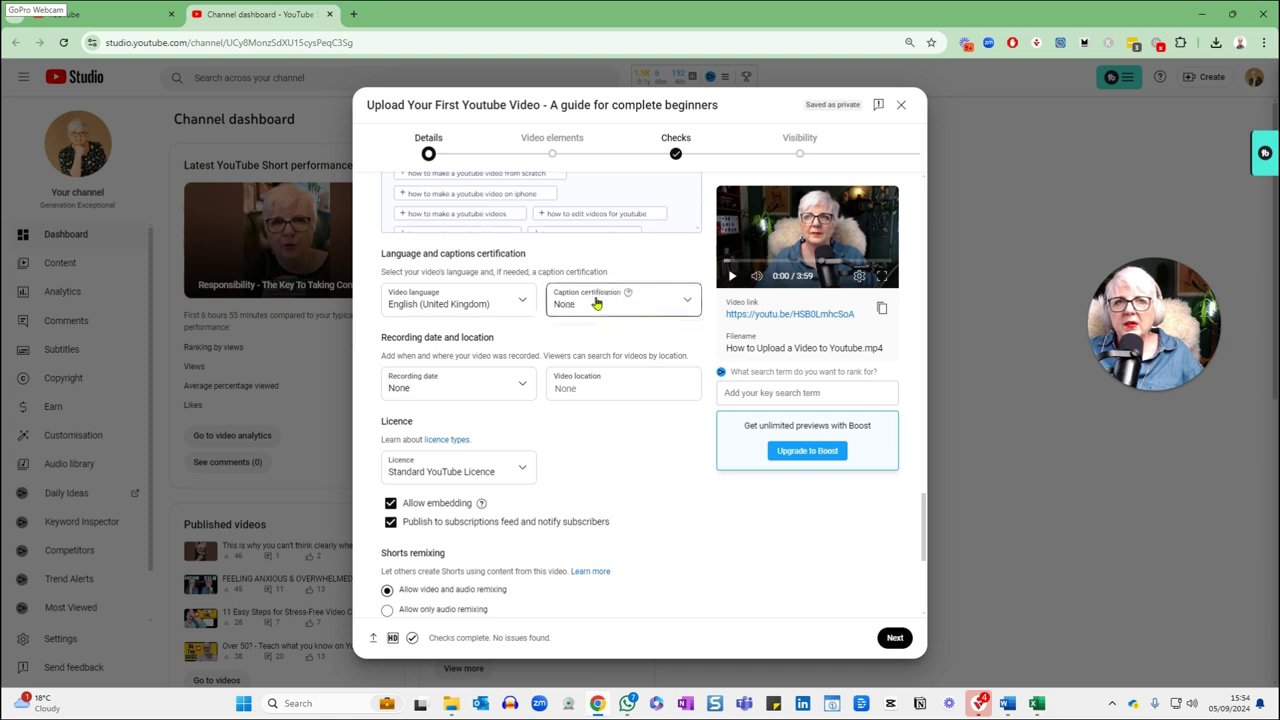
pyautogui.moveTo(627, 293)
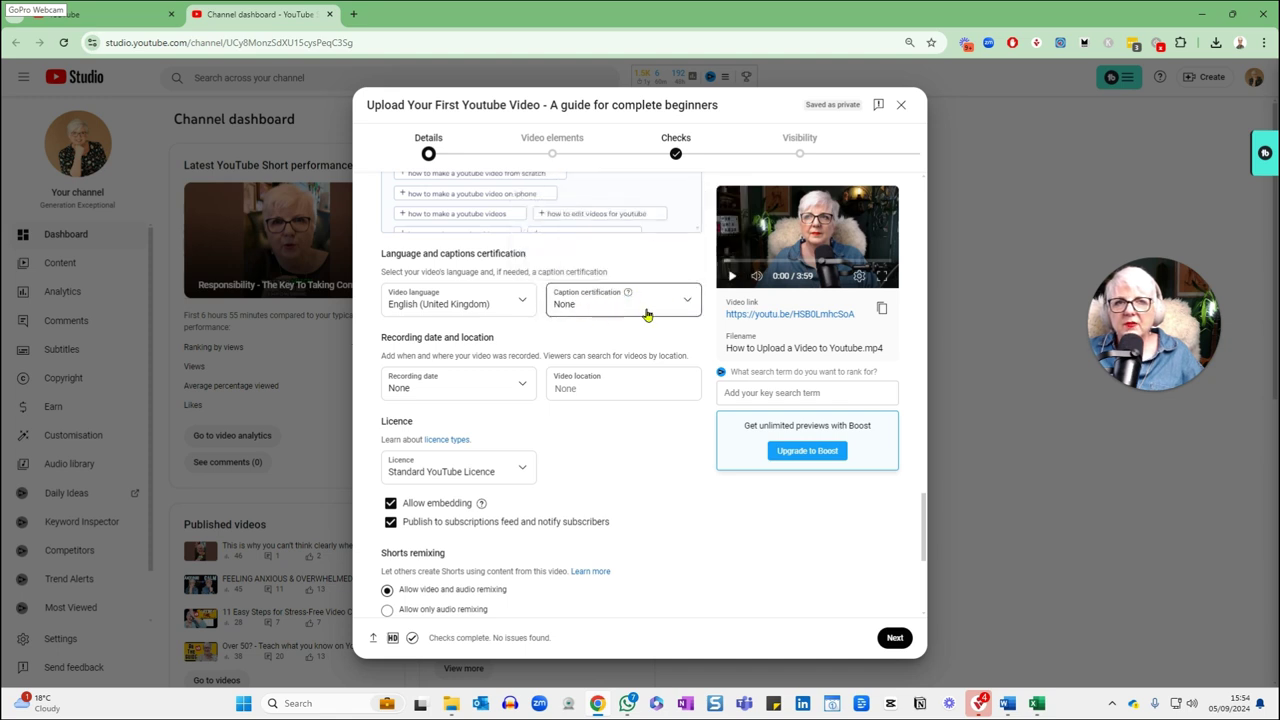
pyautogui.click(686, 300)
pyautogui.click(640, 438)
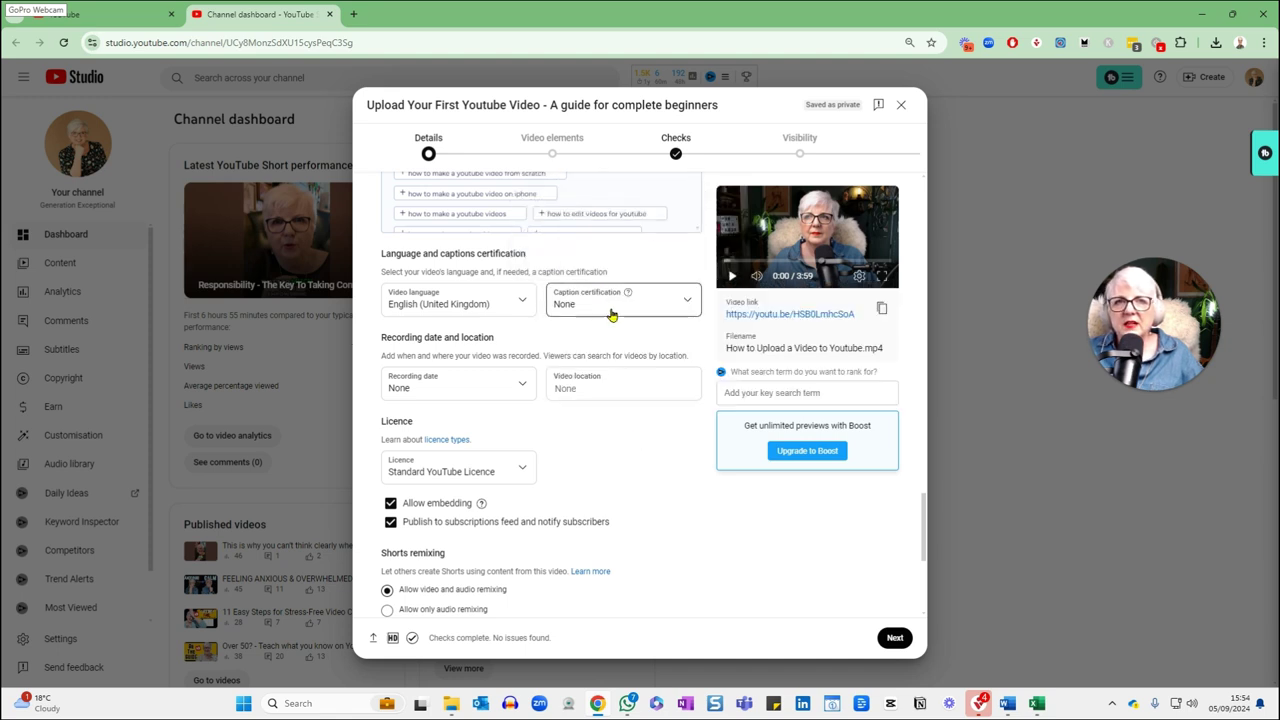
# Step: Set the recording date to 5 Sept 2024 and the video location to United Kingdom
pyautogui.scroll(-1, 540, 320)
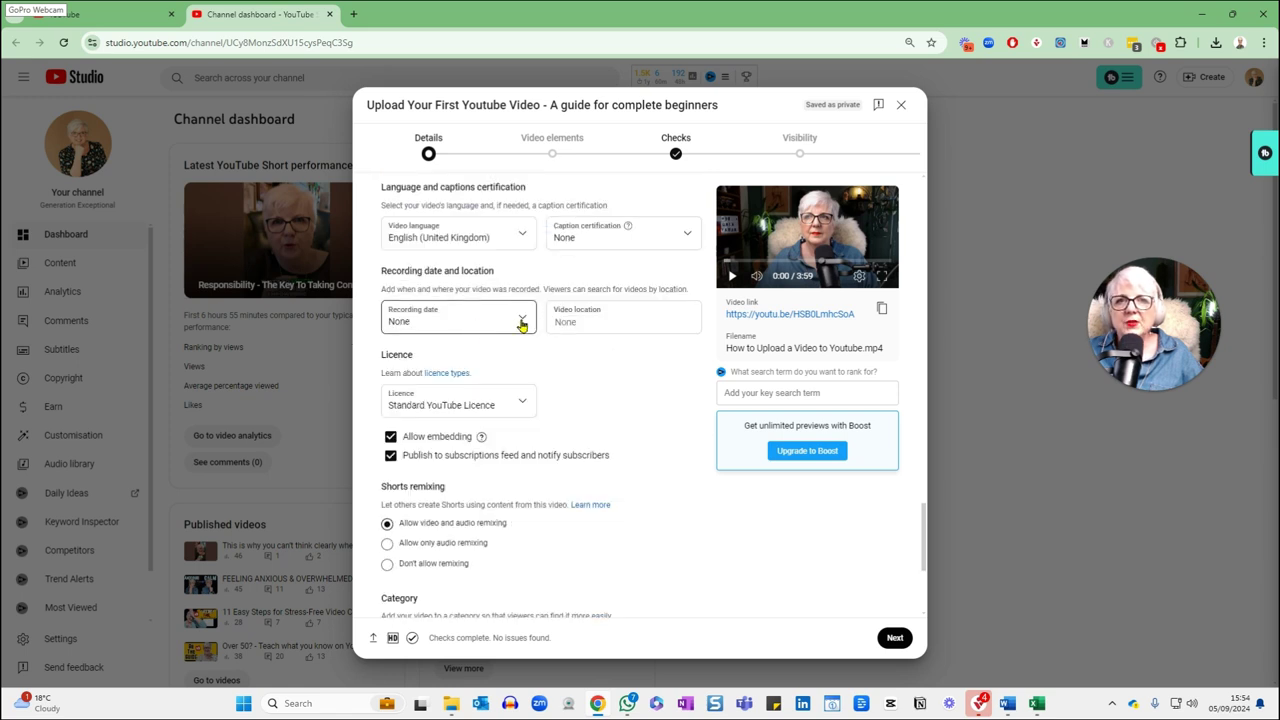
pyautogui.click(520, 322)
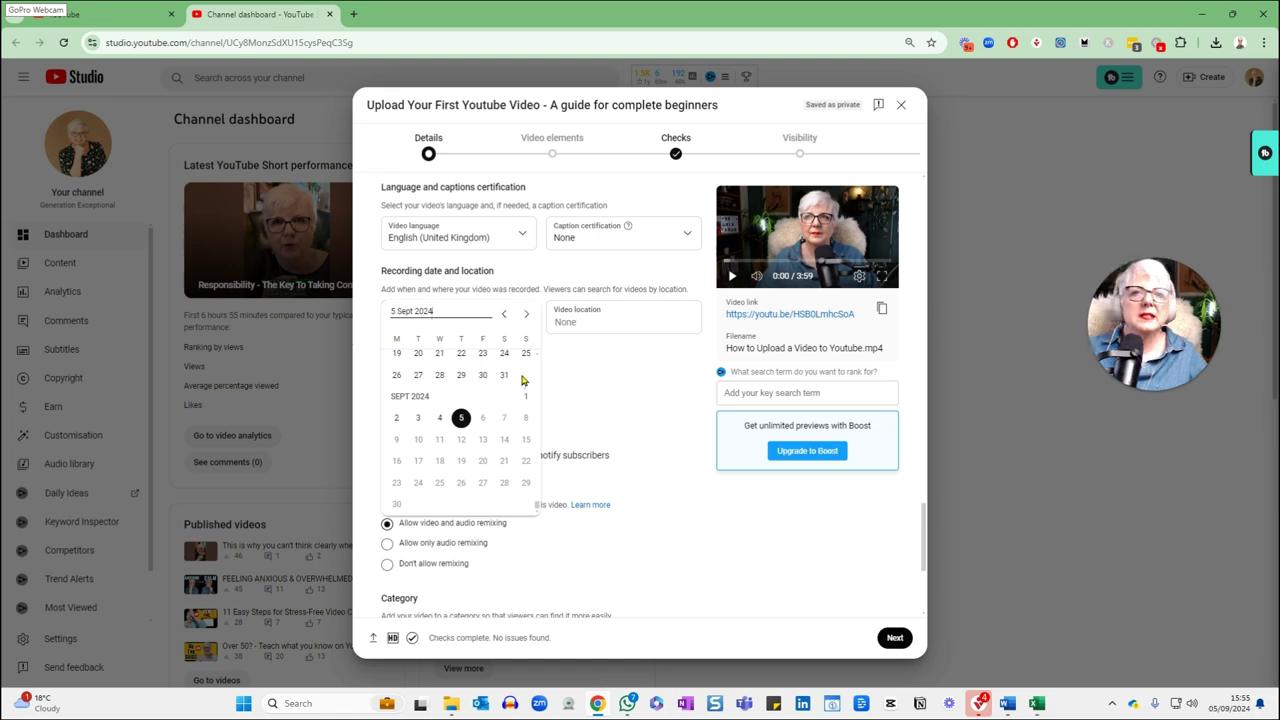
pyautogui.click(560, 365)
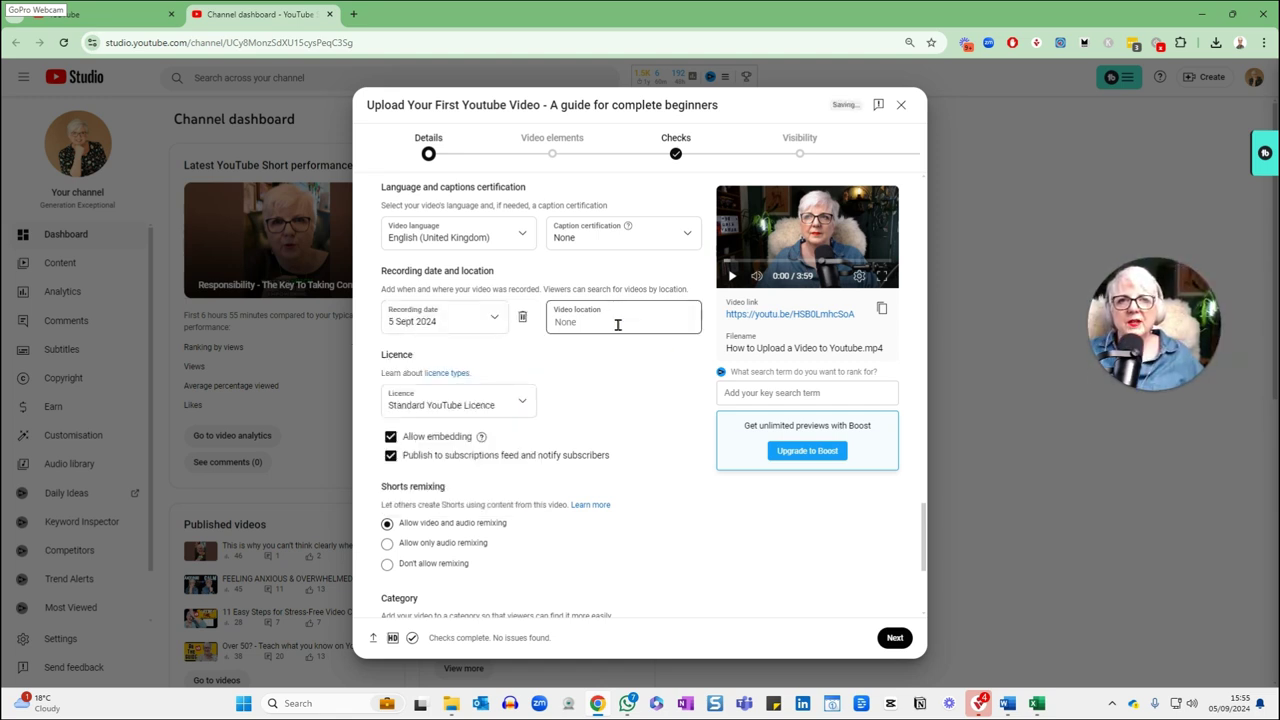
pyautogui.click(615, 325)
pyautogui.write('United Kin')
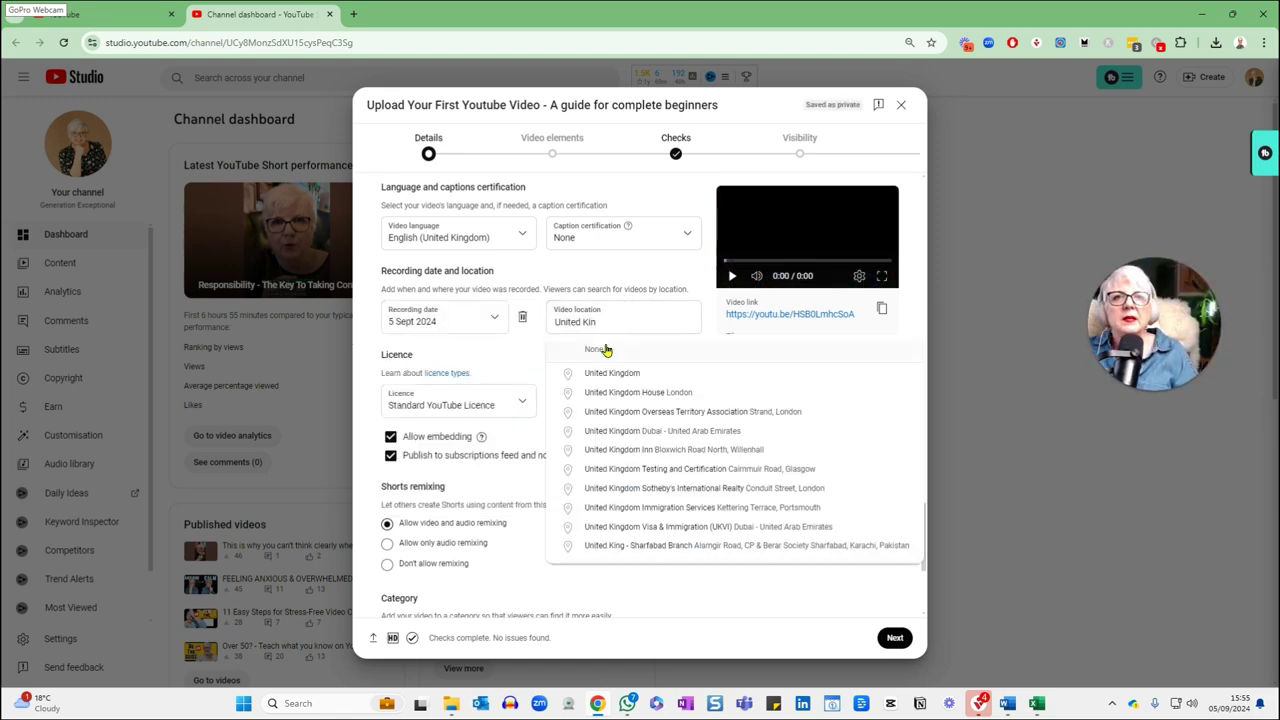
pyautogui.click(612, 373)
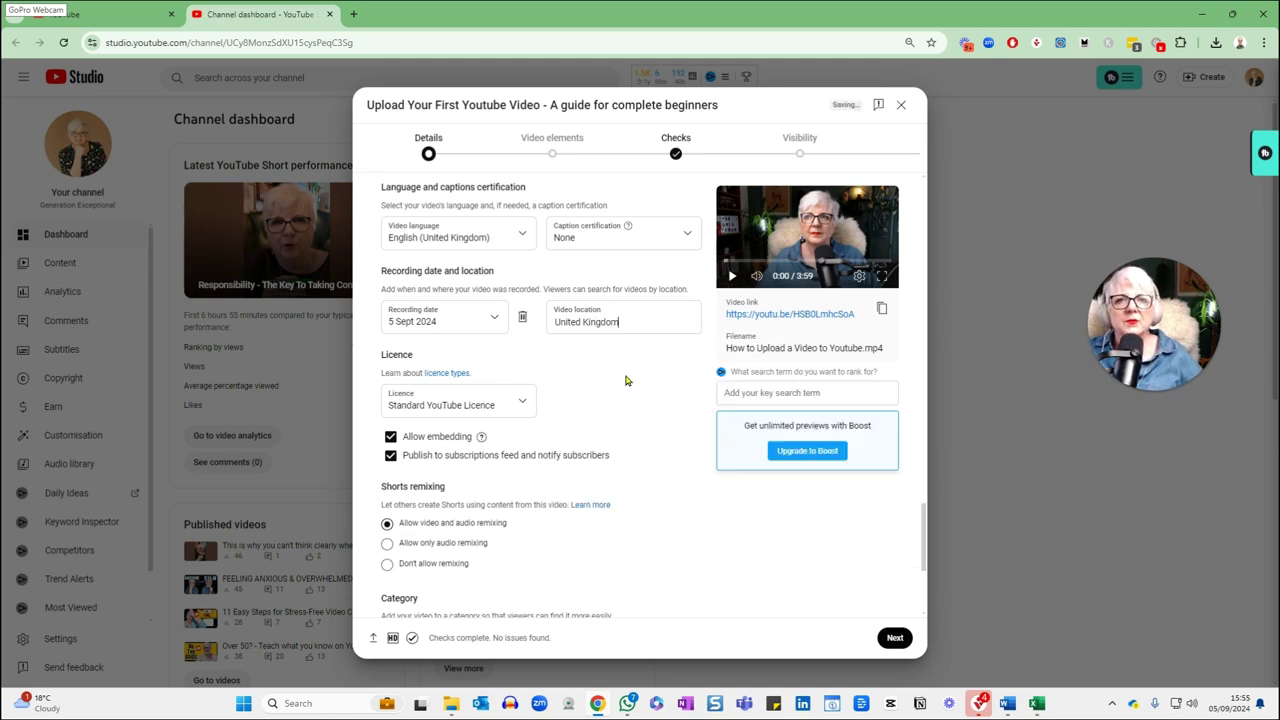
# Step: Change the video's licence to 'Creative Commons – Attribution'
pyautogui.scroll(-2, 627, 380)
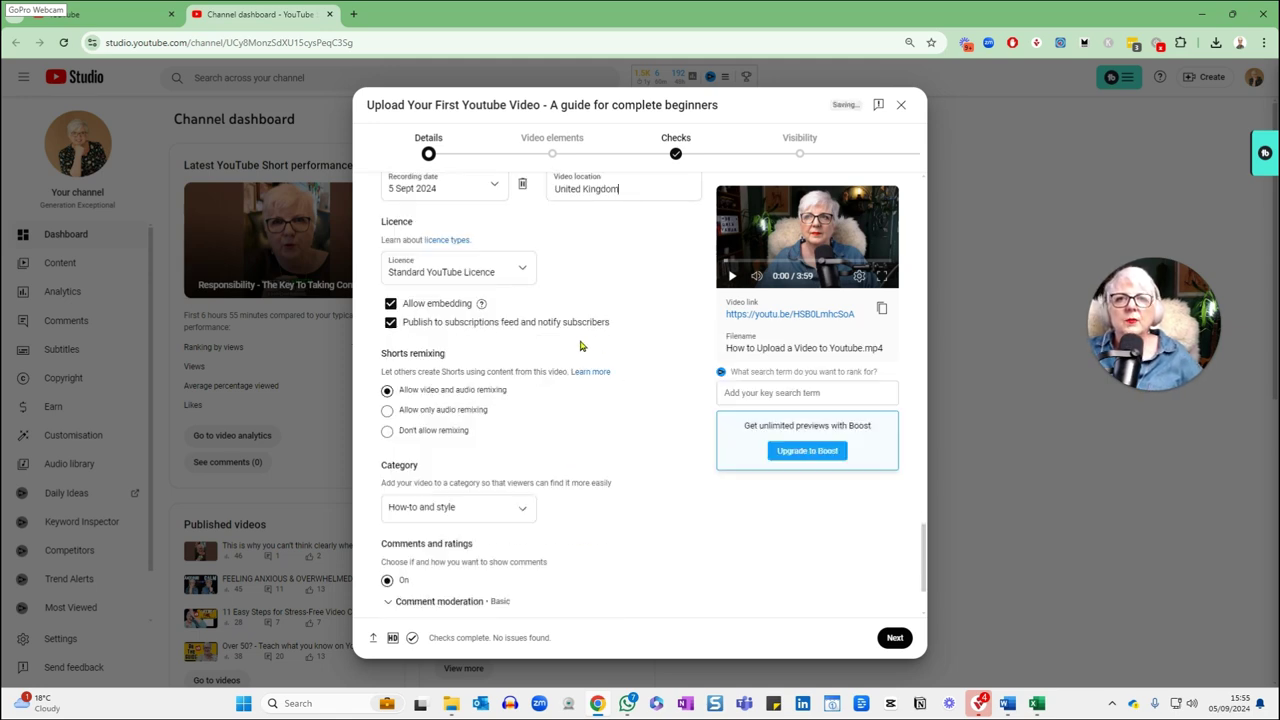
pyautogui.scroll(1, 594, 318)
pyautogui.scroll(-1, 594, 318)
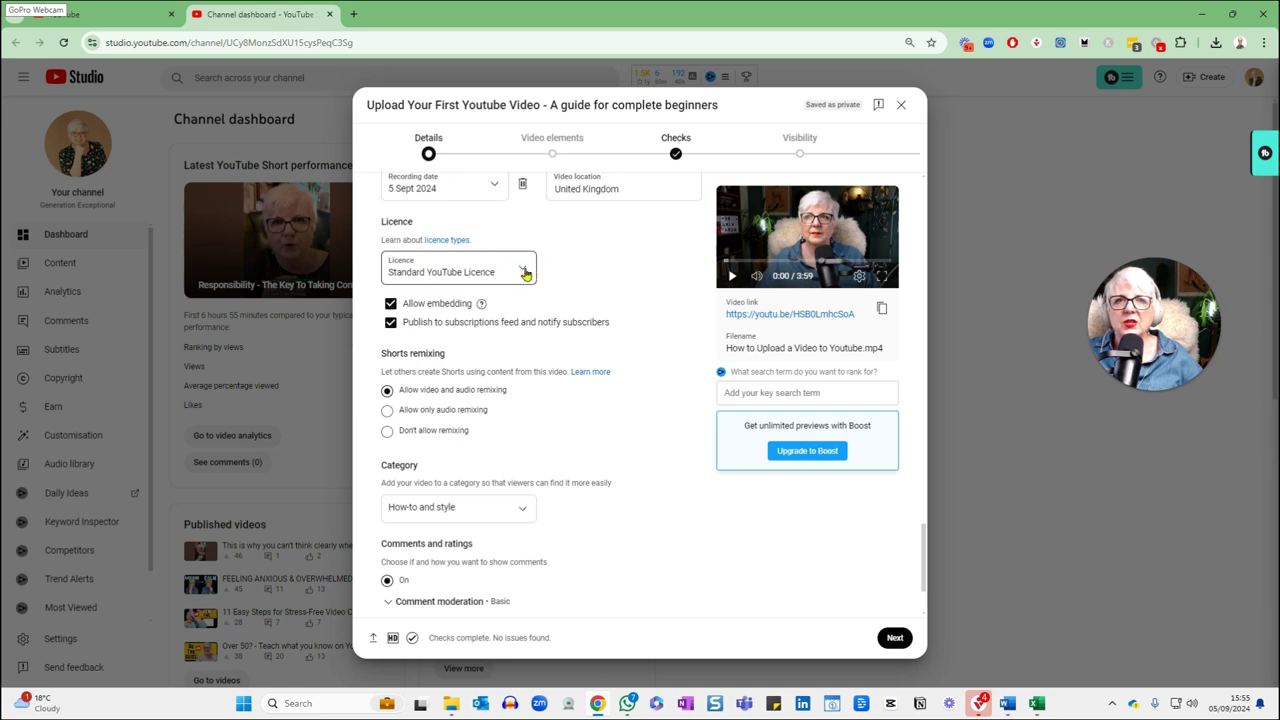
pyautogui.click(524, 272)
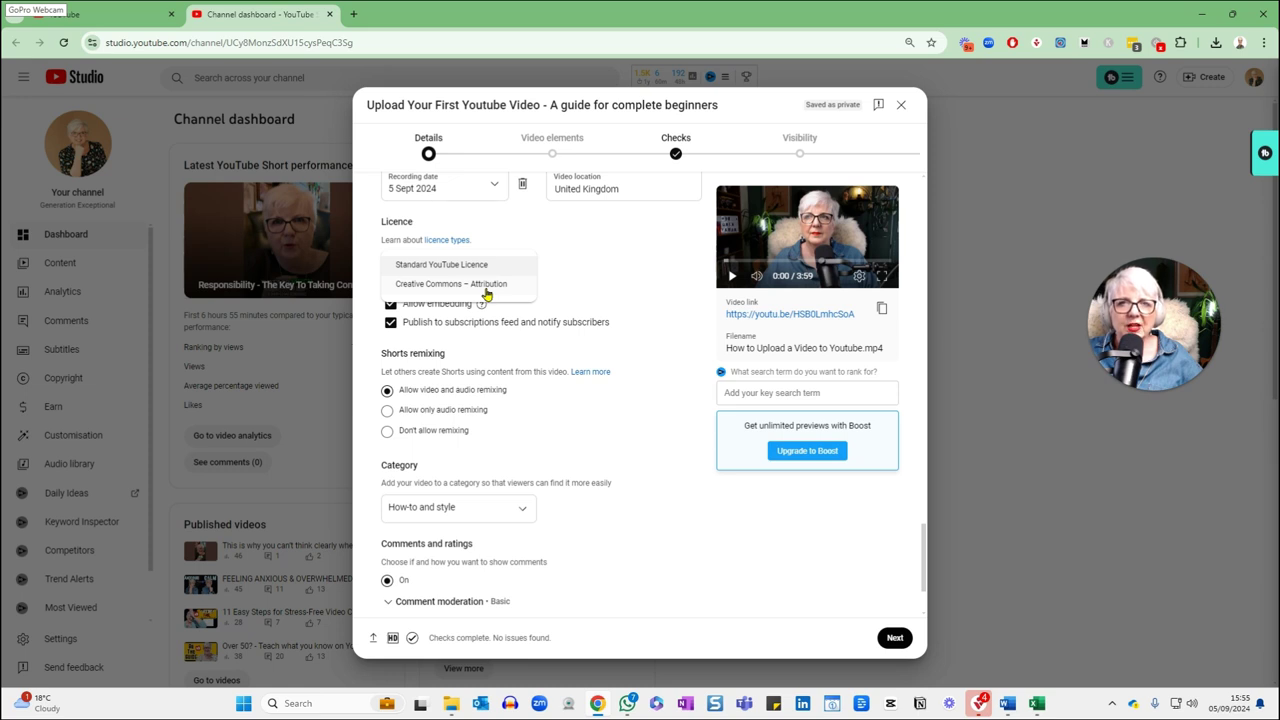
pyautogui.click(412, 286)
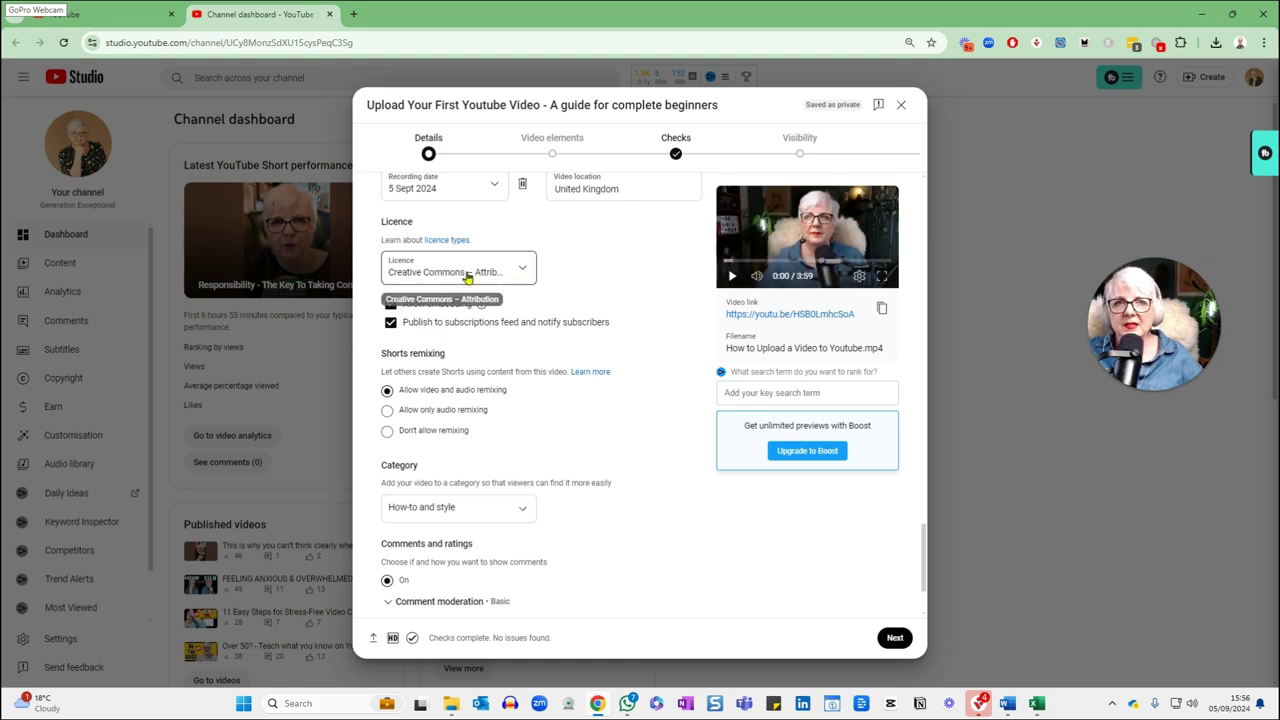
pyautogui.click(524, 272)
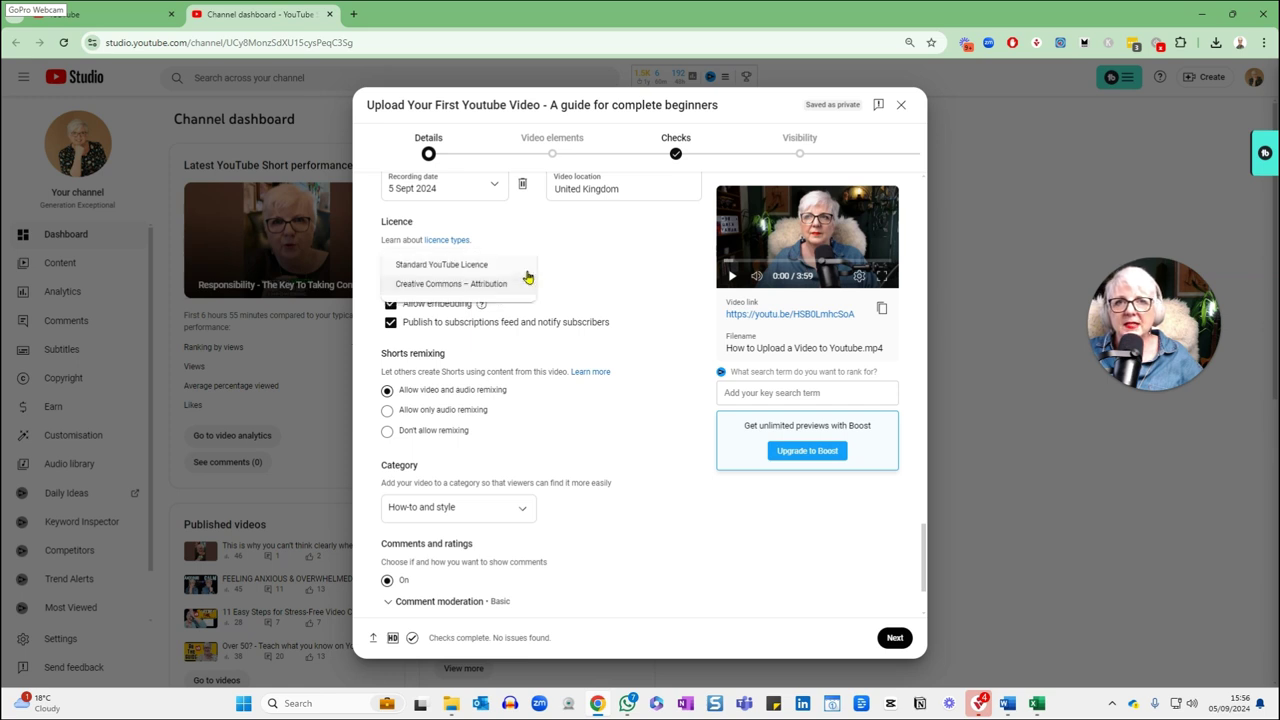
pyautogui.click(473, 284)
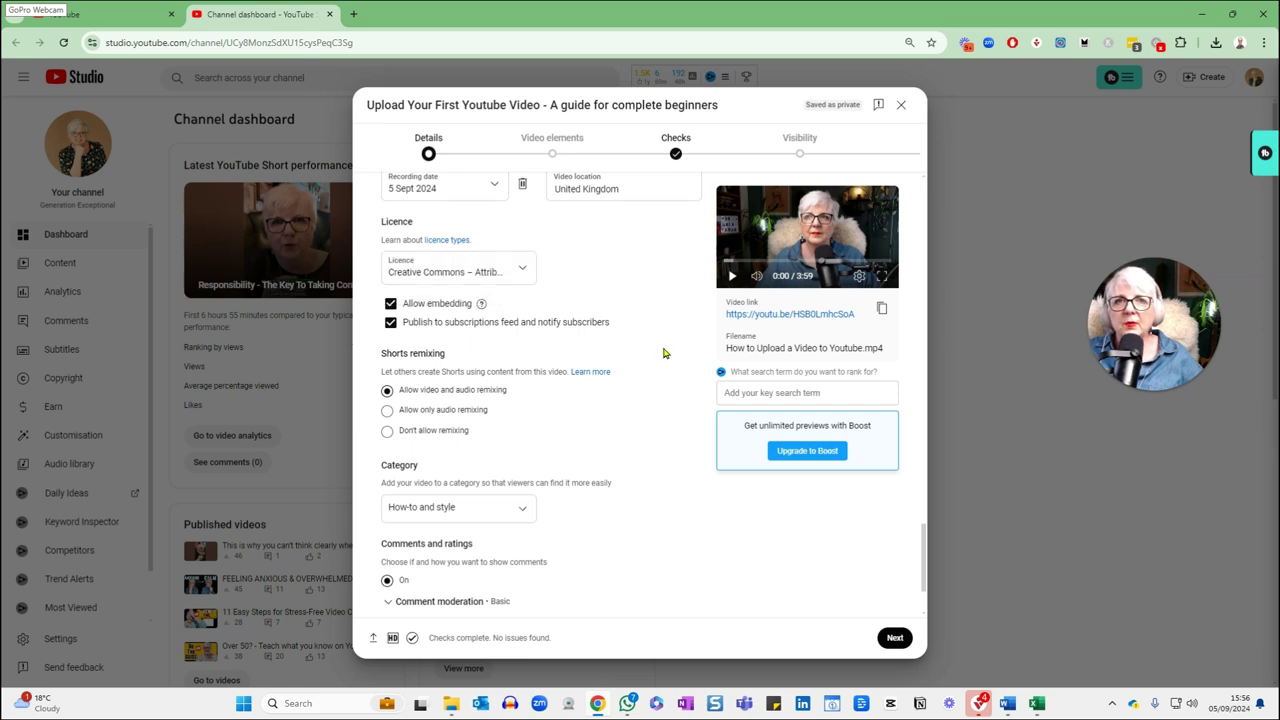
# Step: Look over the embedding and Shorts remixing options, and choose How-to and style as the video's category
pyautogui.scroll(-1, 670, 365)
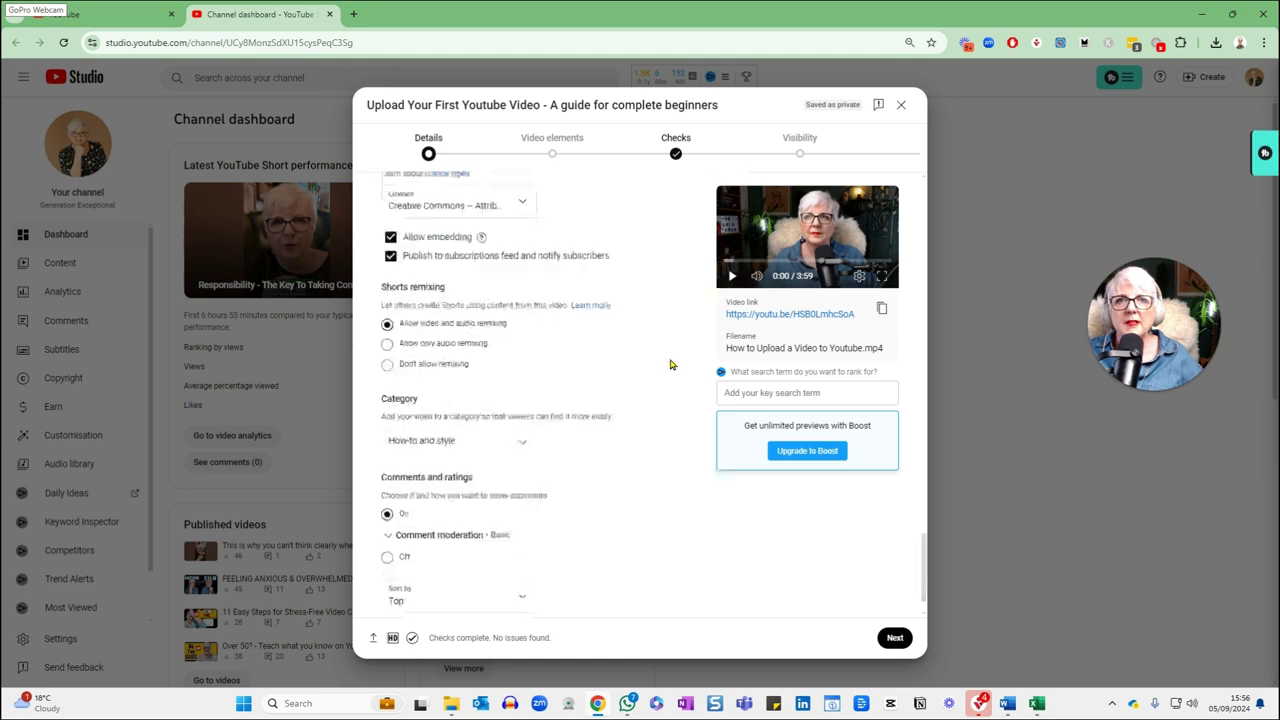
pyautogui.moveTo(482, 242)
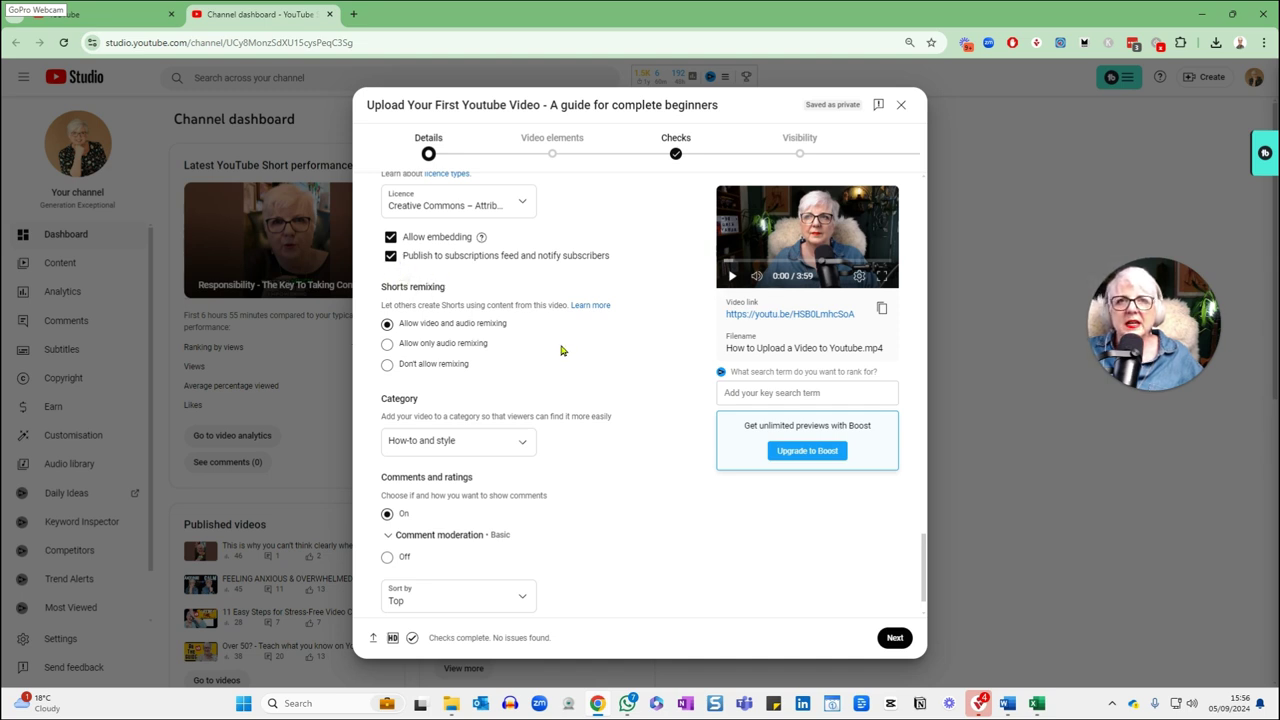
pyautogui.scroll(-1, 561, 350)
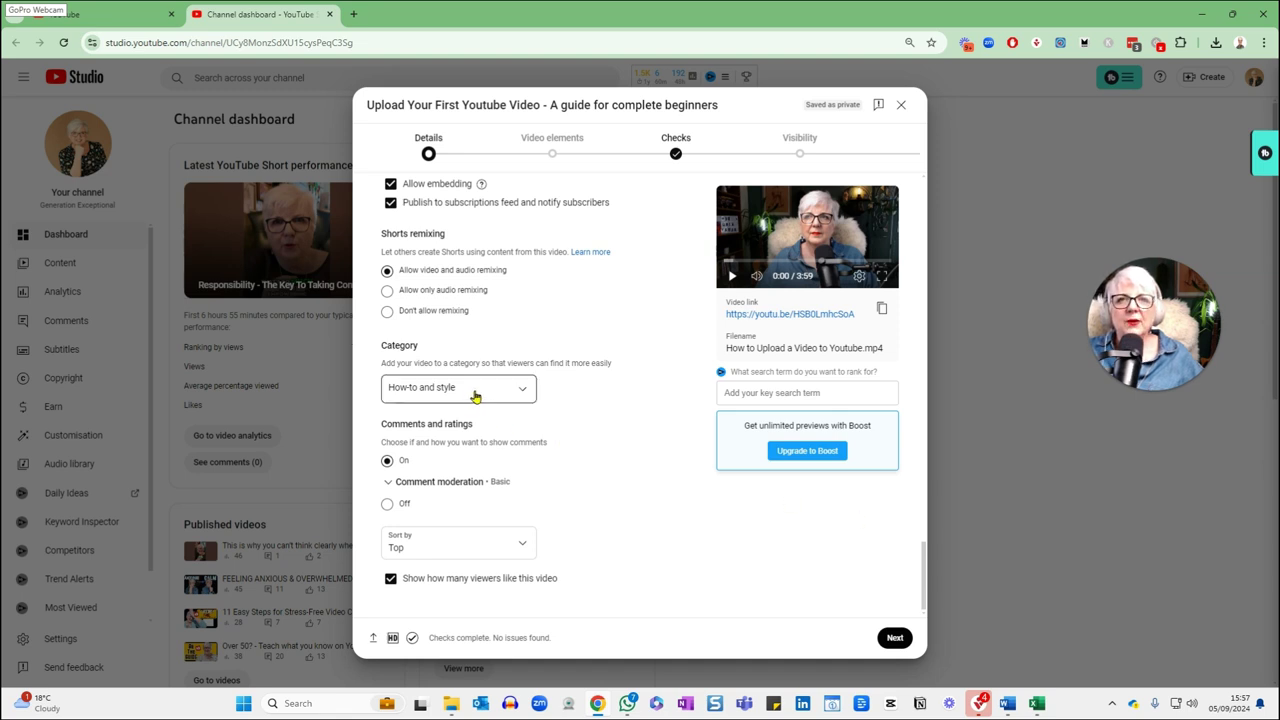
pyautogui.click(527, 392)
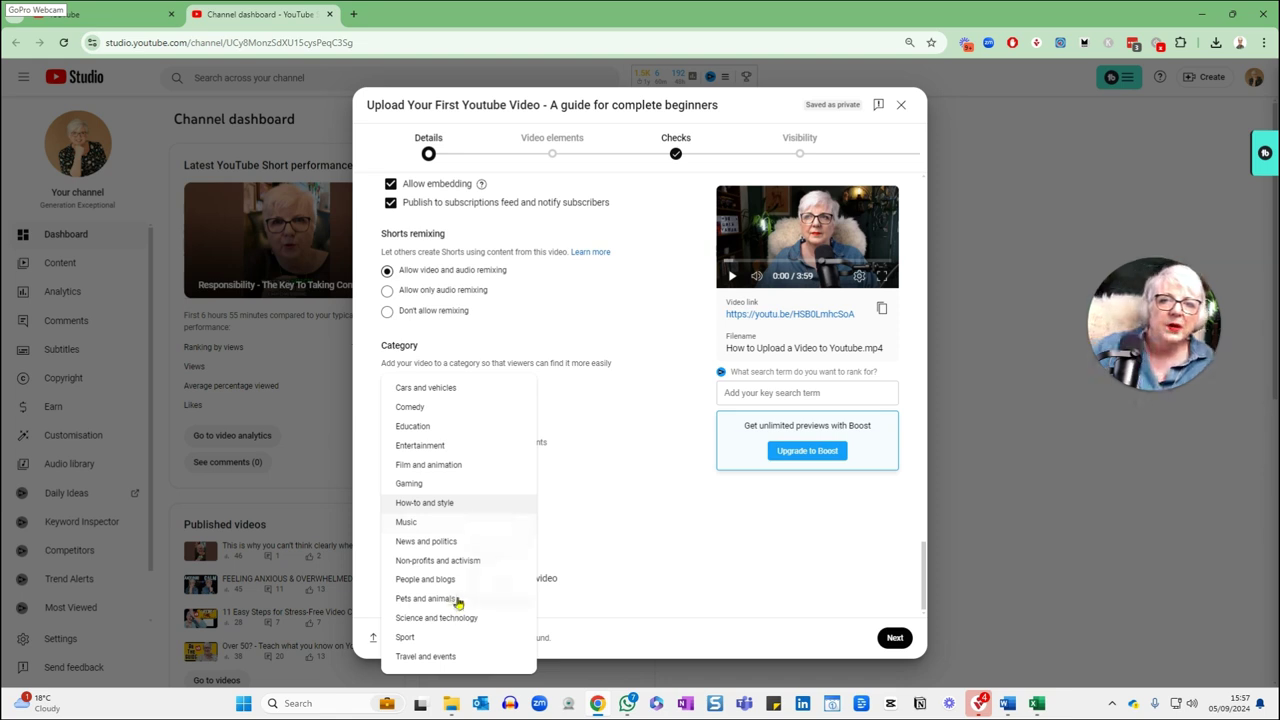
pyautogui.click(437, 505)
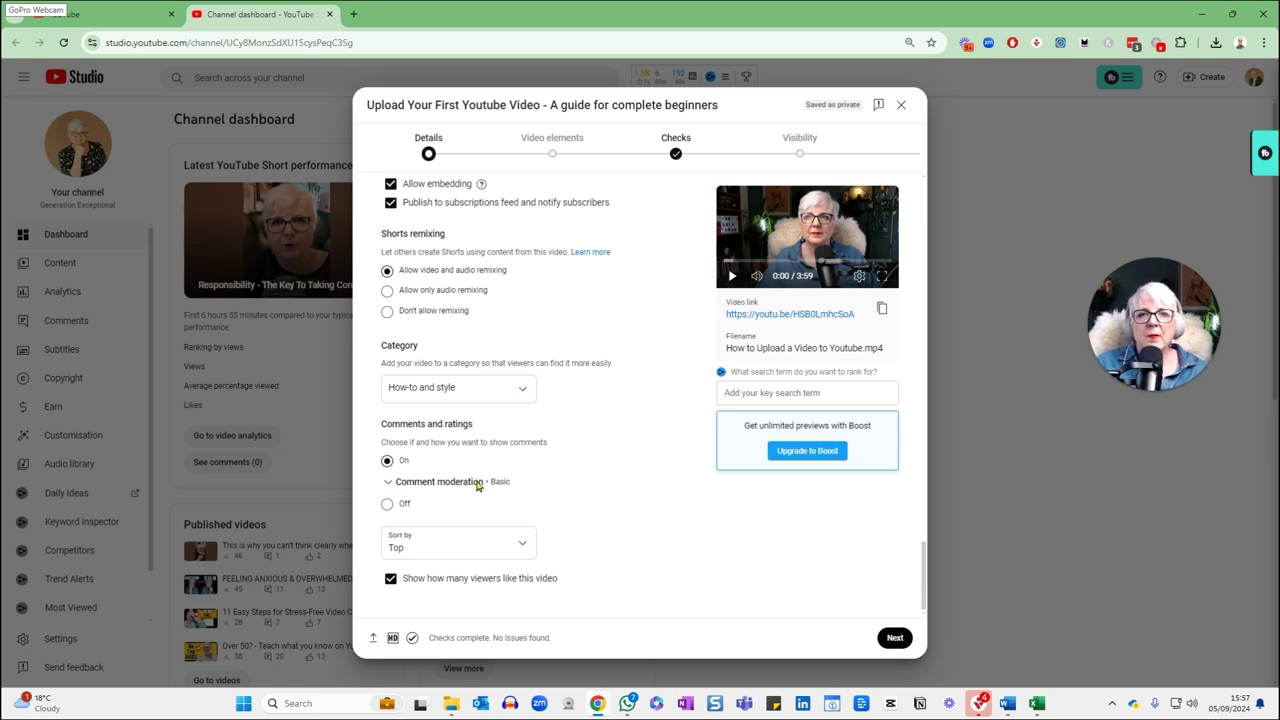
# Step: Check the comment moderation and comment sorting options, leaving them at Basic and Top
pyautogui.click(387, 484)
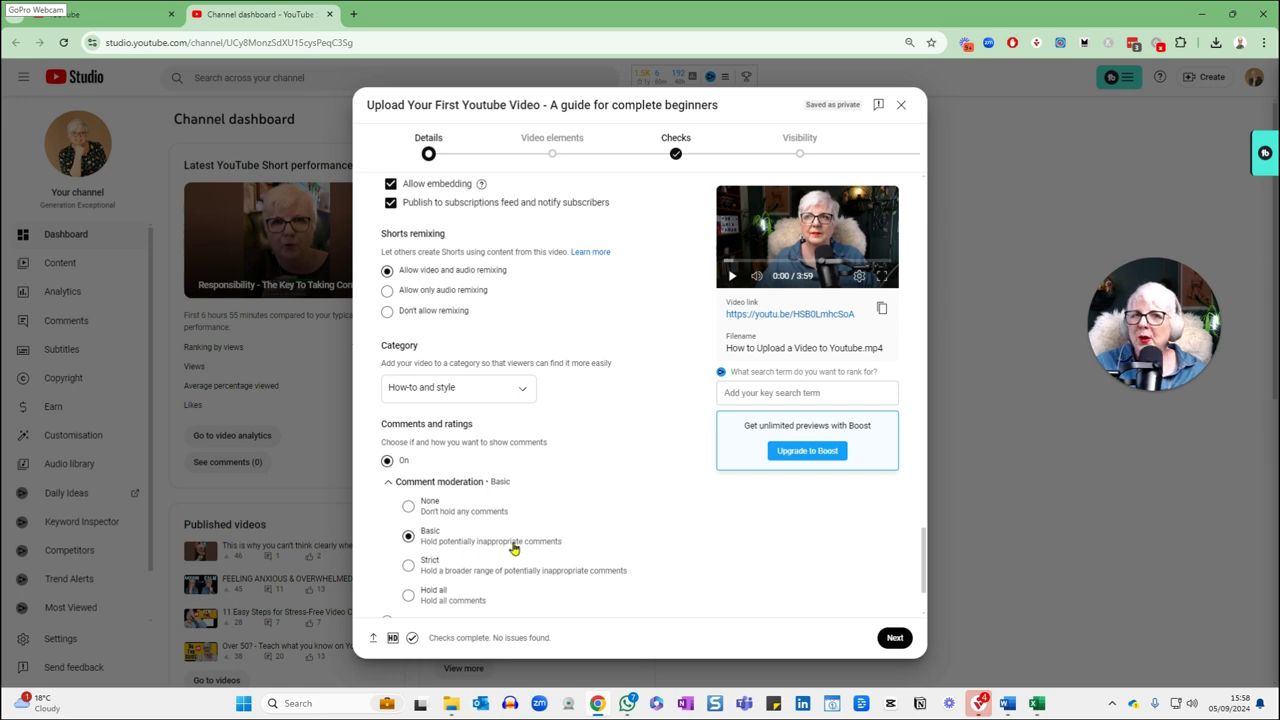
pyautogui.scroll(-1, 641, 590)
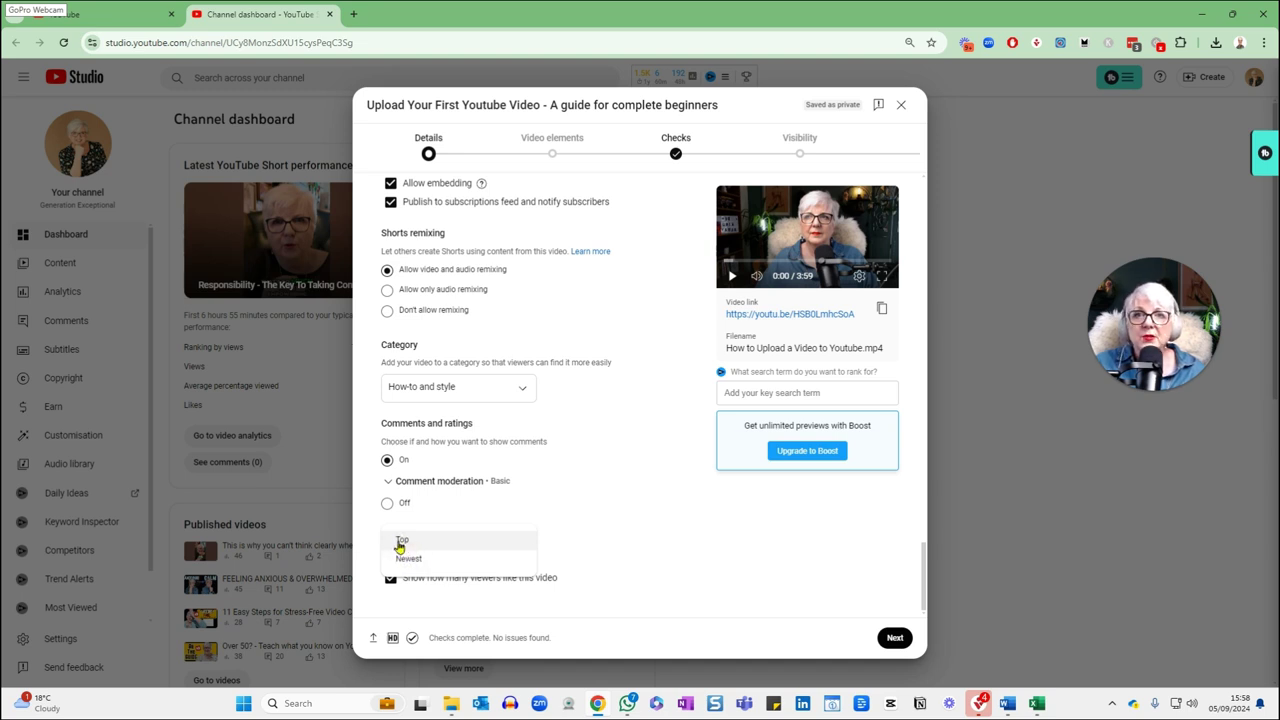
pyautogui.click(563, 557)
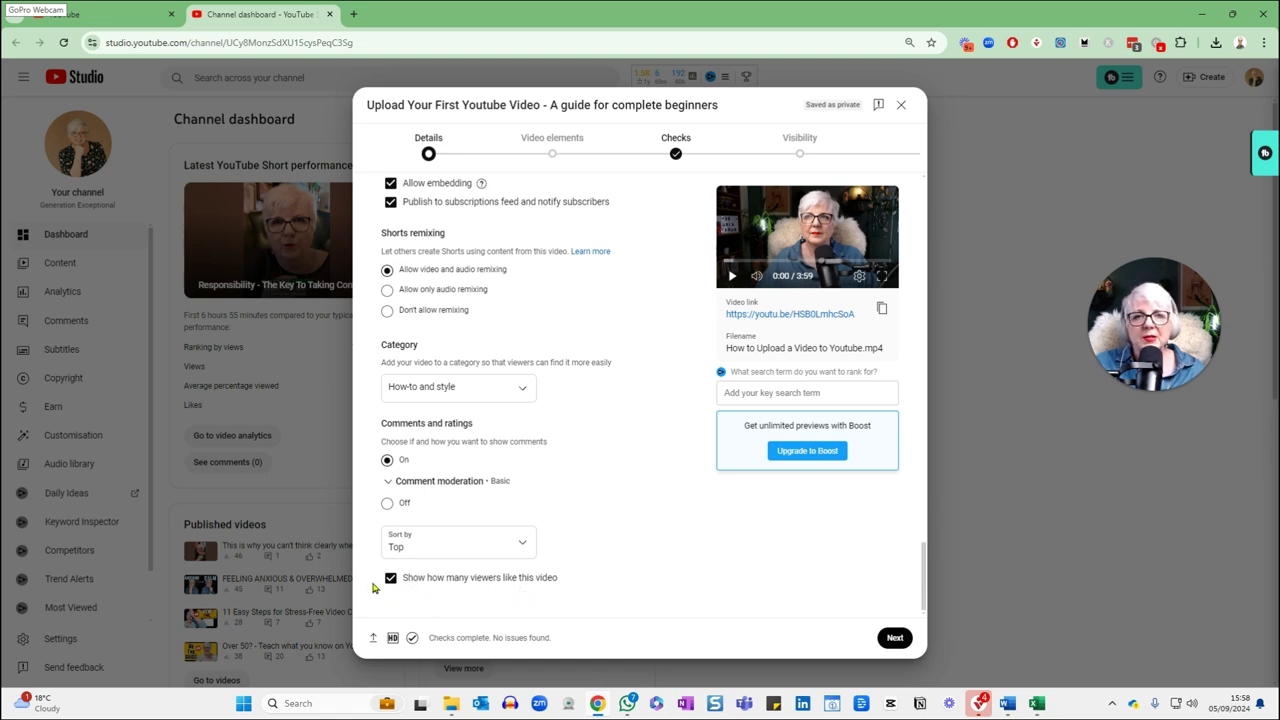
# Step: Review the completed video details from the title downwards and continue to the Video elements stage
pyautogui.scroll(2, 729, 534)
pyautogui.scroll(15, 581, 477)
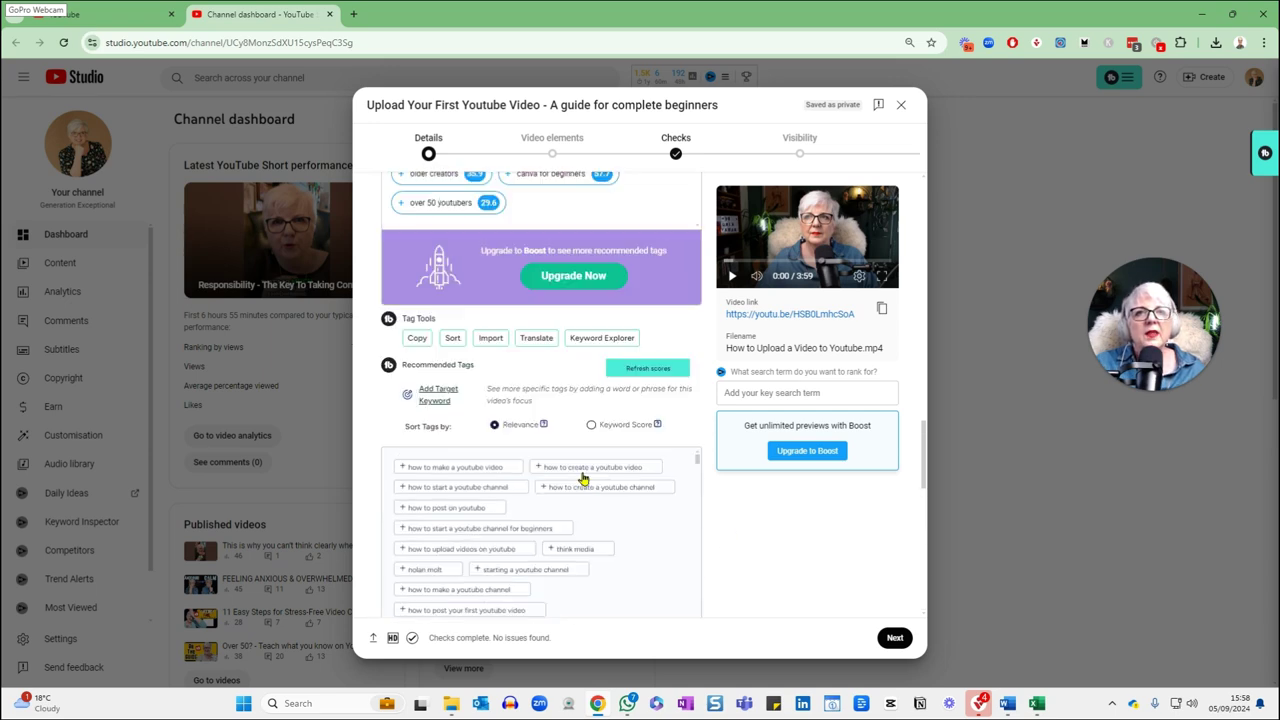
pyautogui.scroll(5, 581, 477)
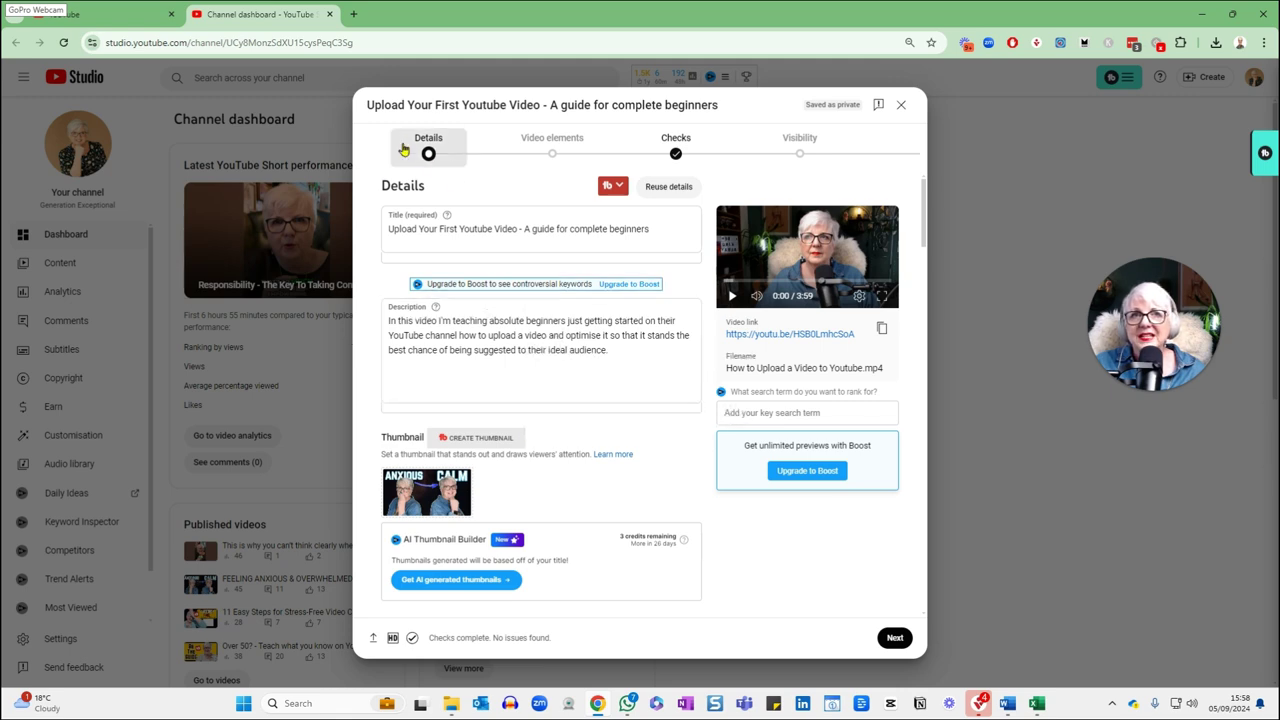
pyautogui.scroll(-2, 793, 440)
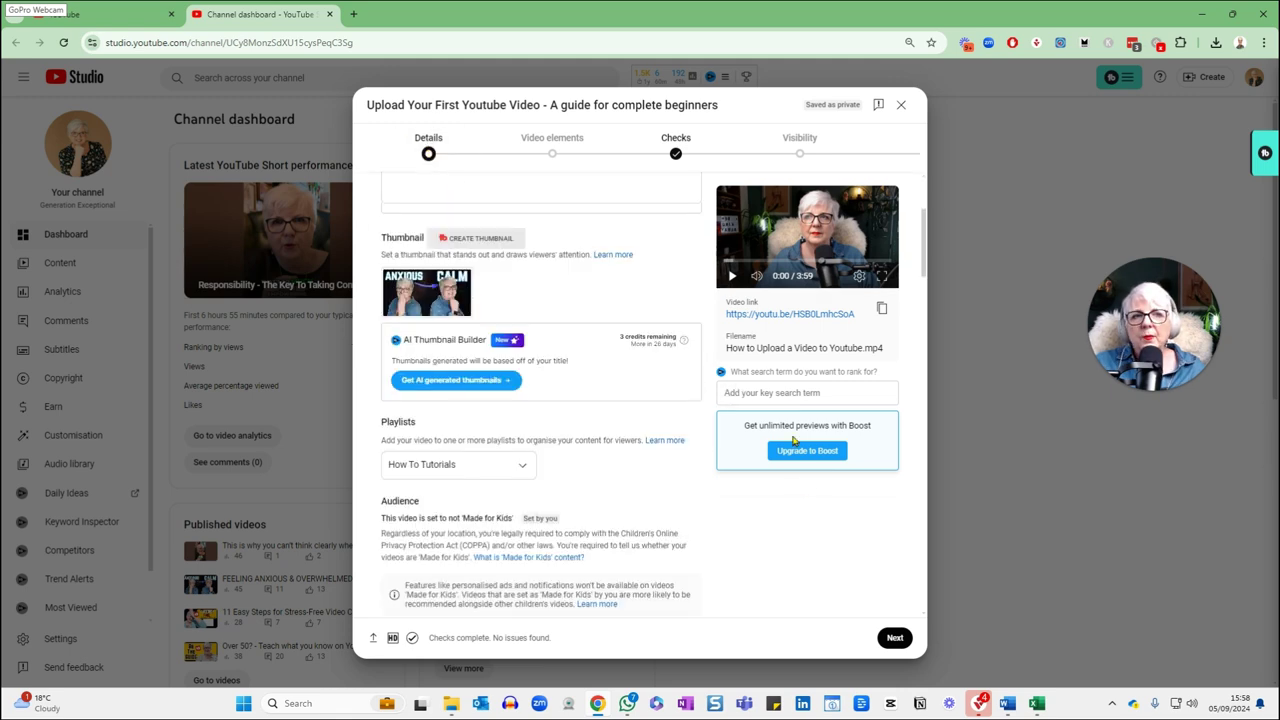
pyautogui.click(894, 640)
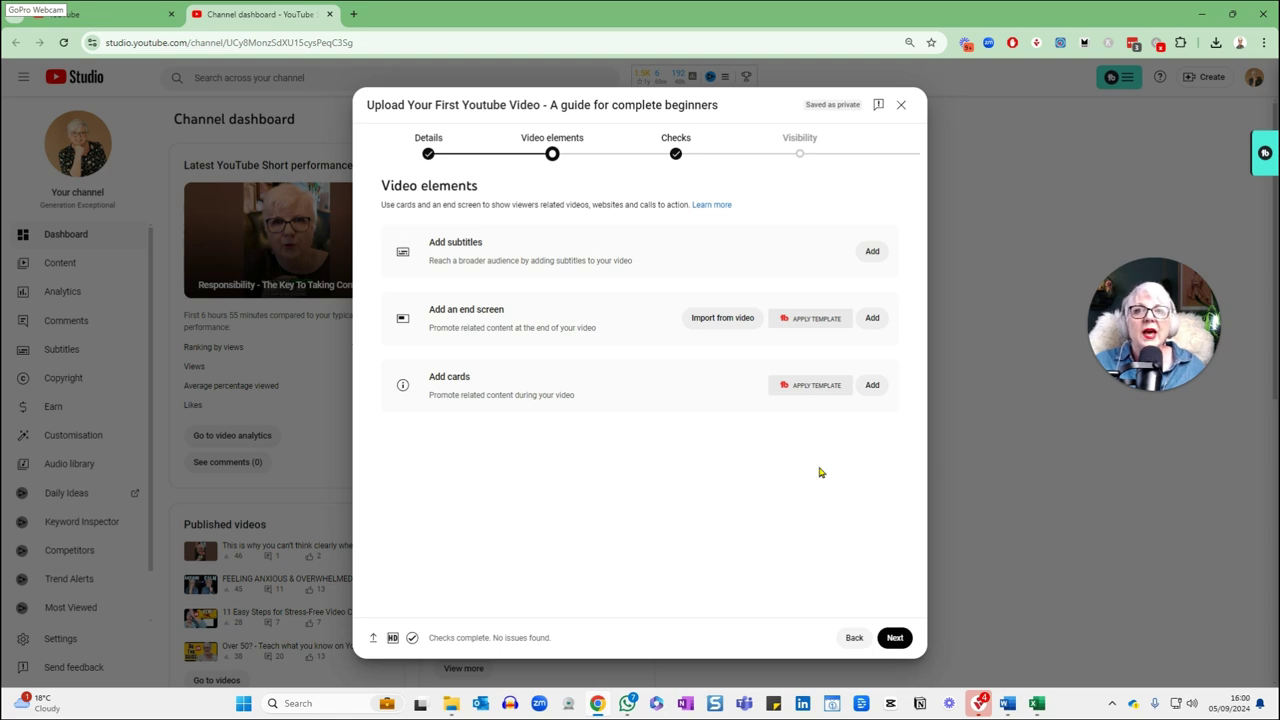
# Step: Add an end screen video element featuring the specific video '11 Easy Steps for Stress-Free Video Creation'
pyautogui.click(872, 319)
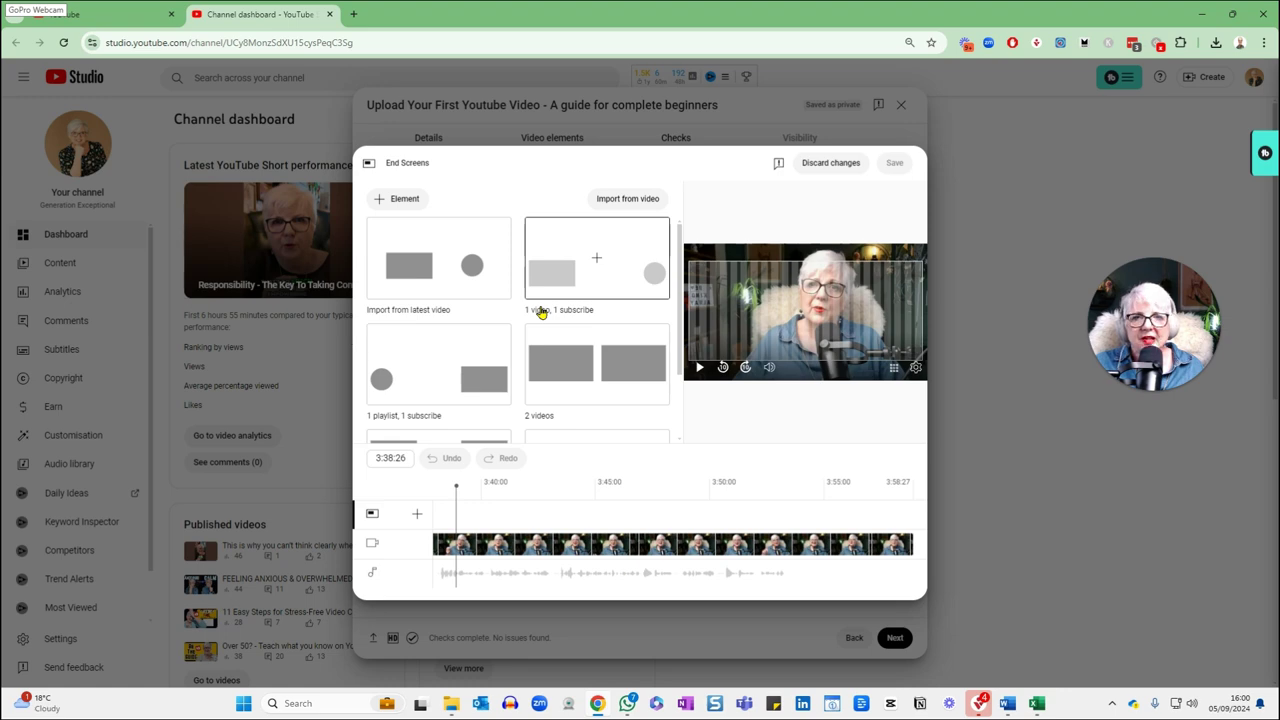
pyautogui.click(405, 201)
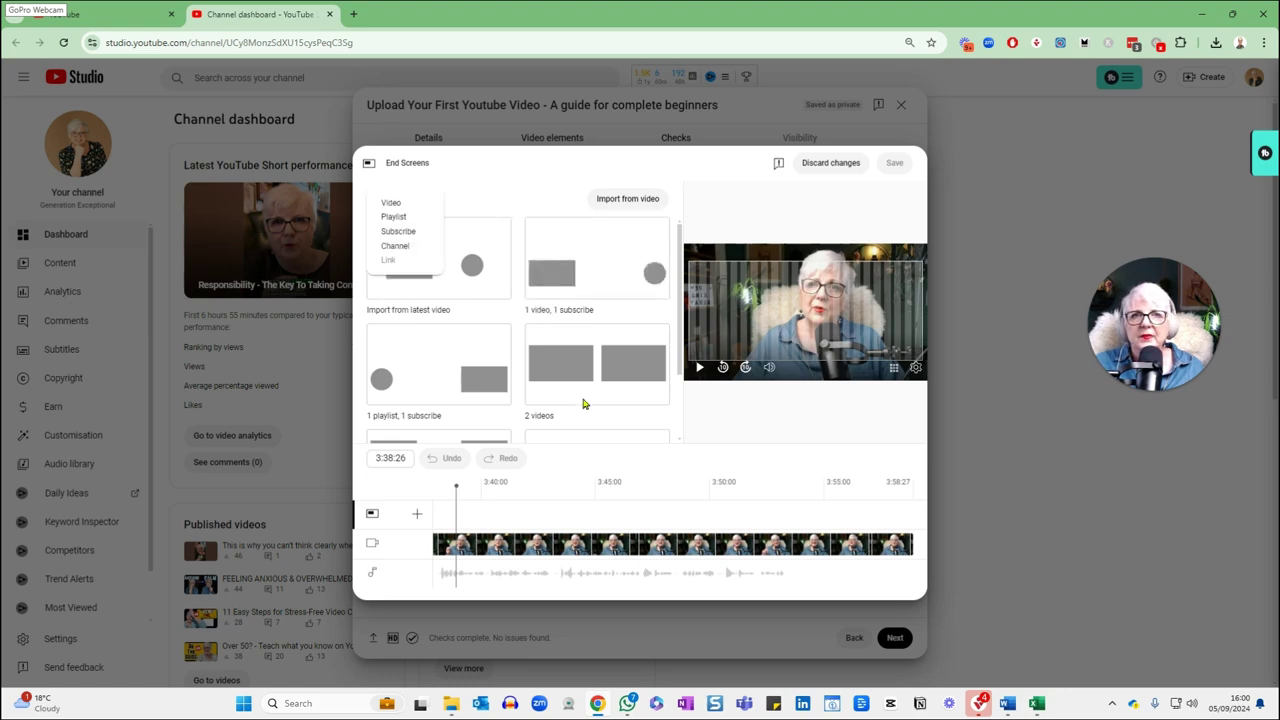
pyautogui.click(392, 204)
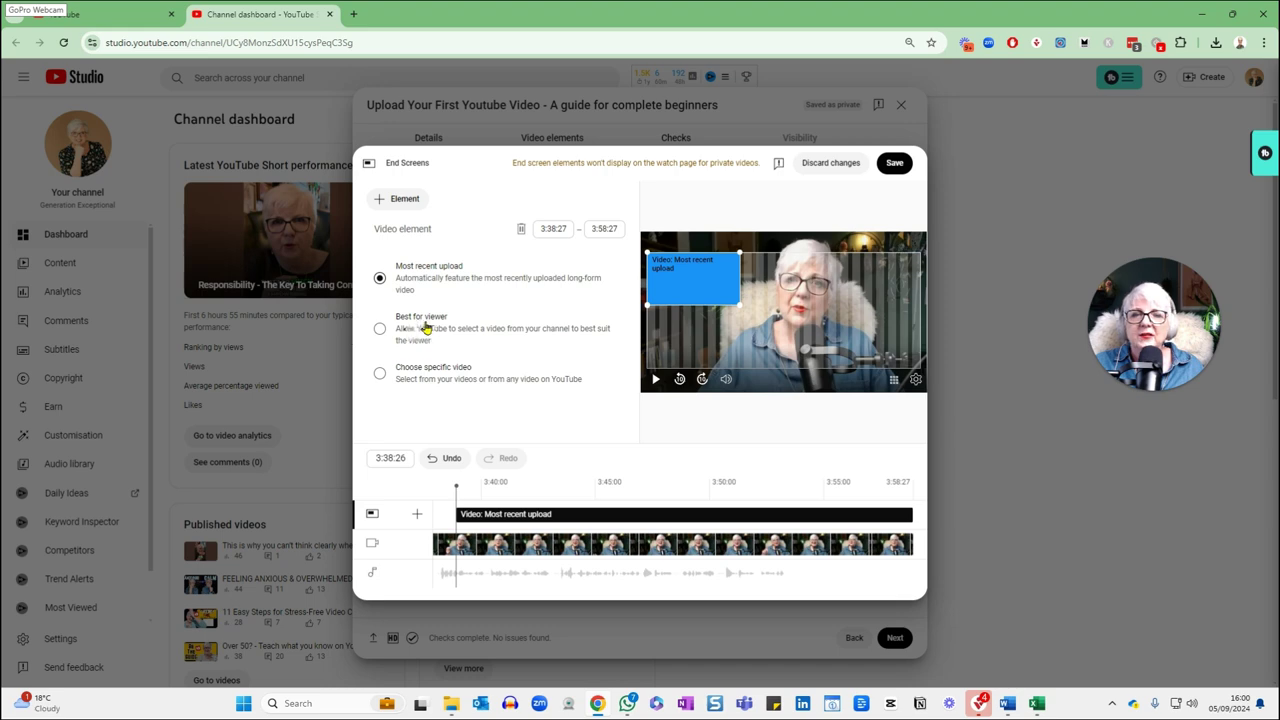
pyautogui.click(383, 377)
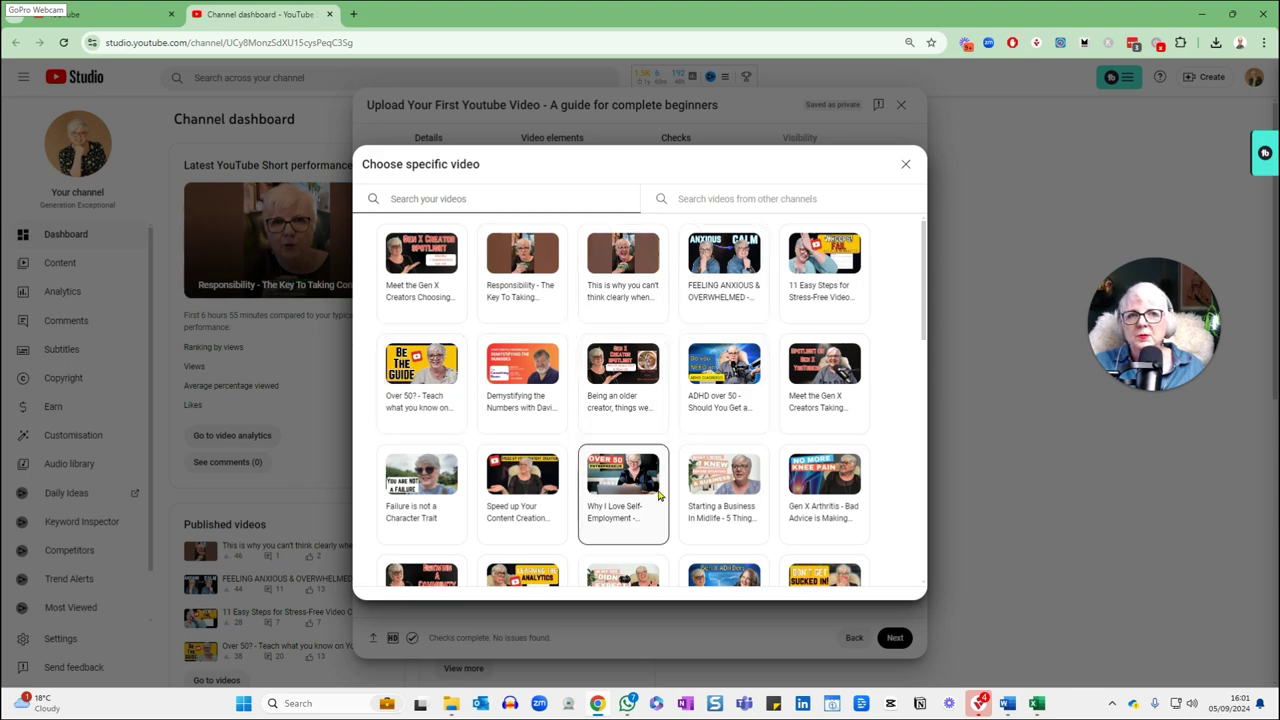
pyautogui.scroll(-3, 679, 485)
pyautogui.scroll(-2, 679, 485)
pyautogui.scroll(5, 675, 485)
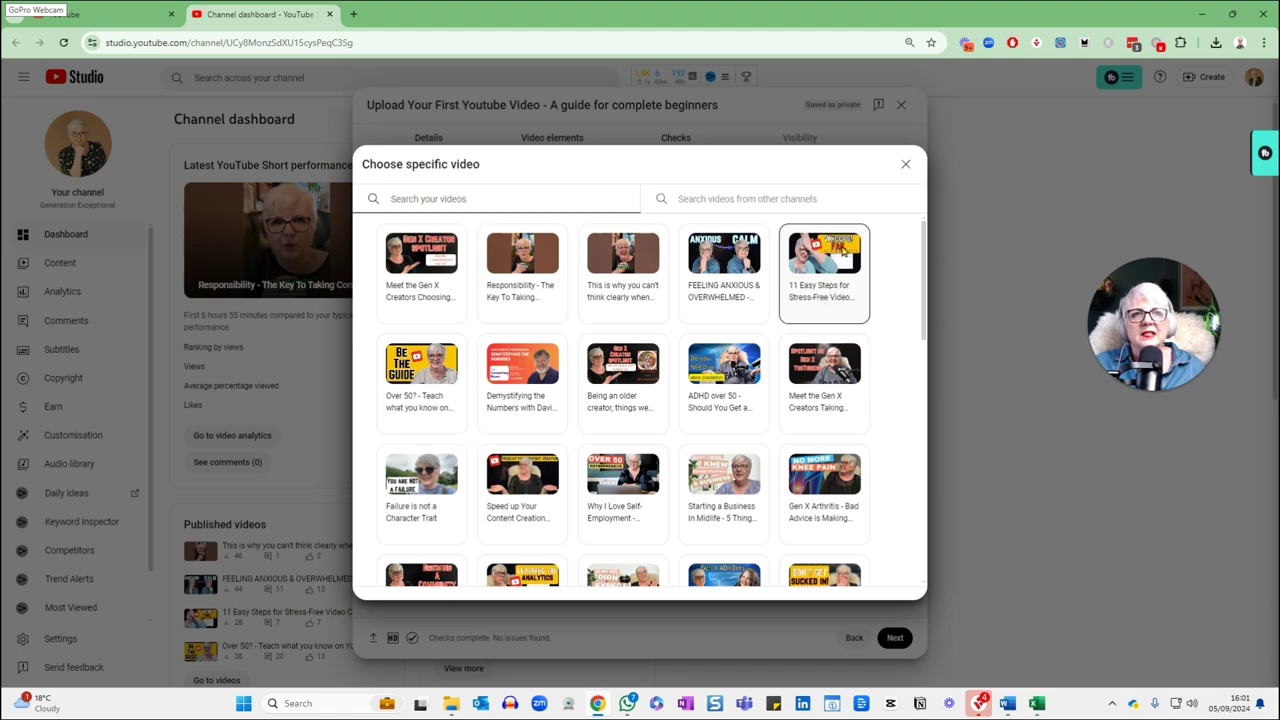
pyautogui.click(832, 258)
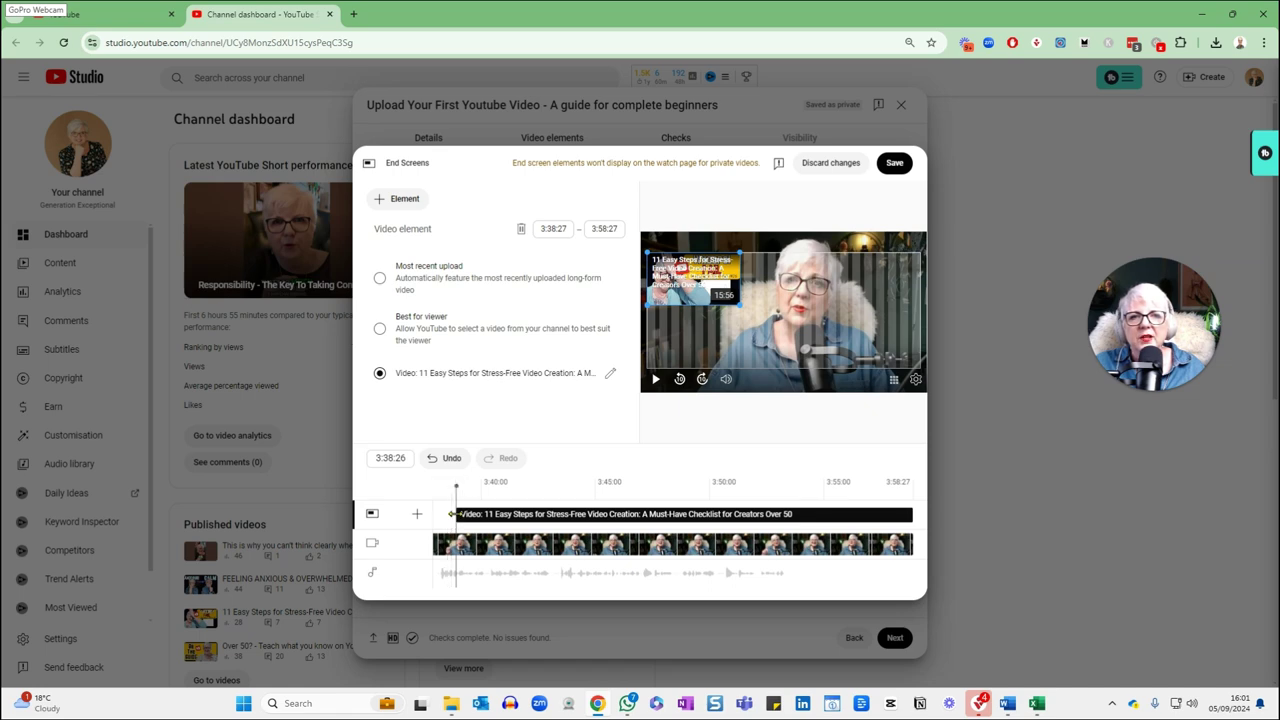
# Step: Start the end screen video element at 3:50:00, previewing its timing, and nudge it slightly to the right in the frame
pyautogui.moveTo(451, 518); pyautogui.dragTo(671, 478)
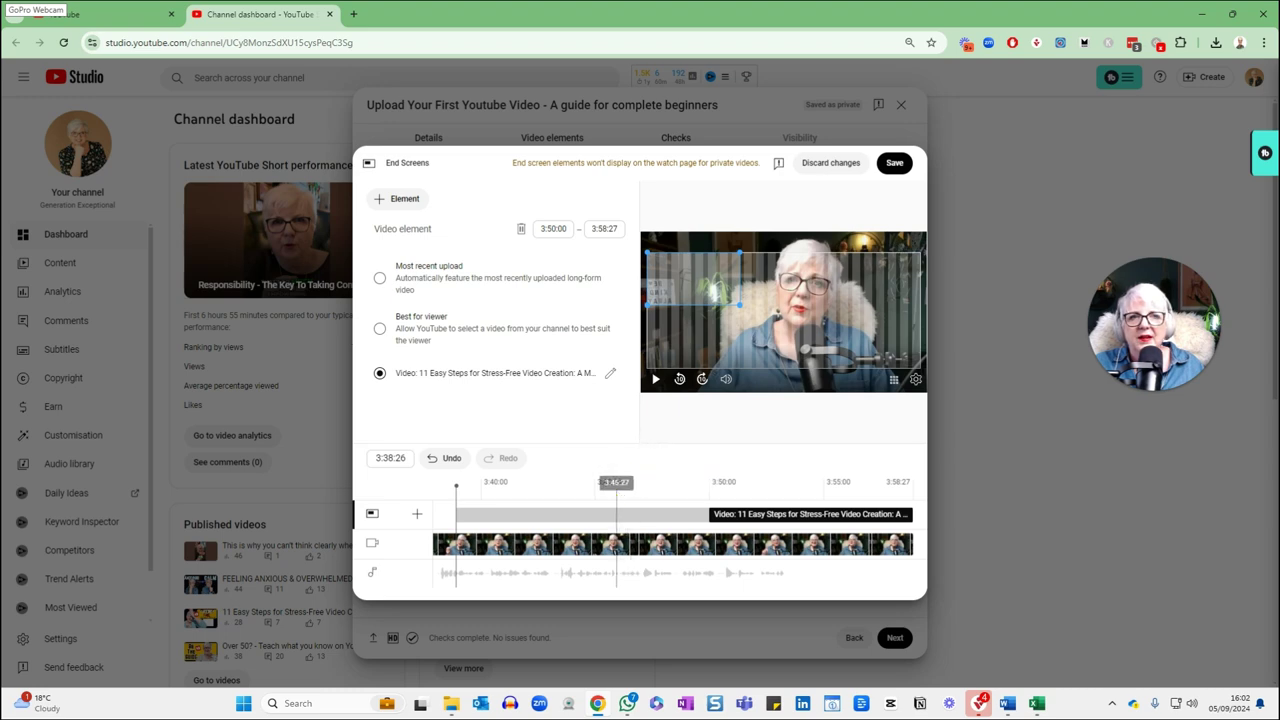
pyautogui.click(617, 494)
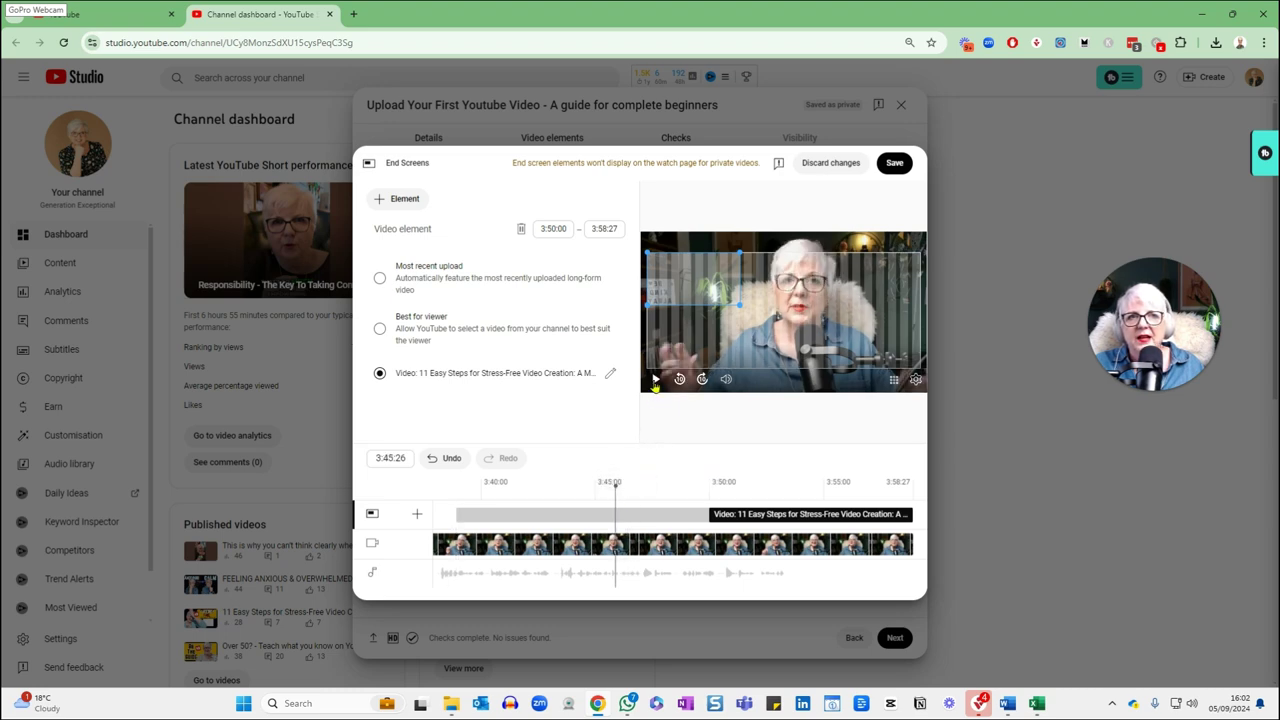
pyautogui.click(655, 380)
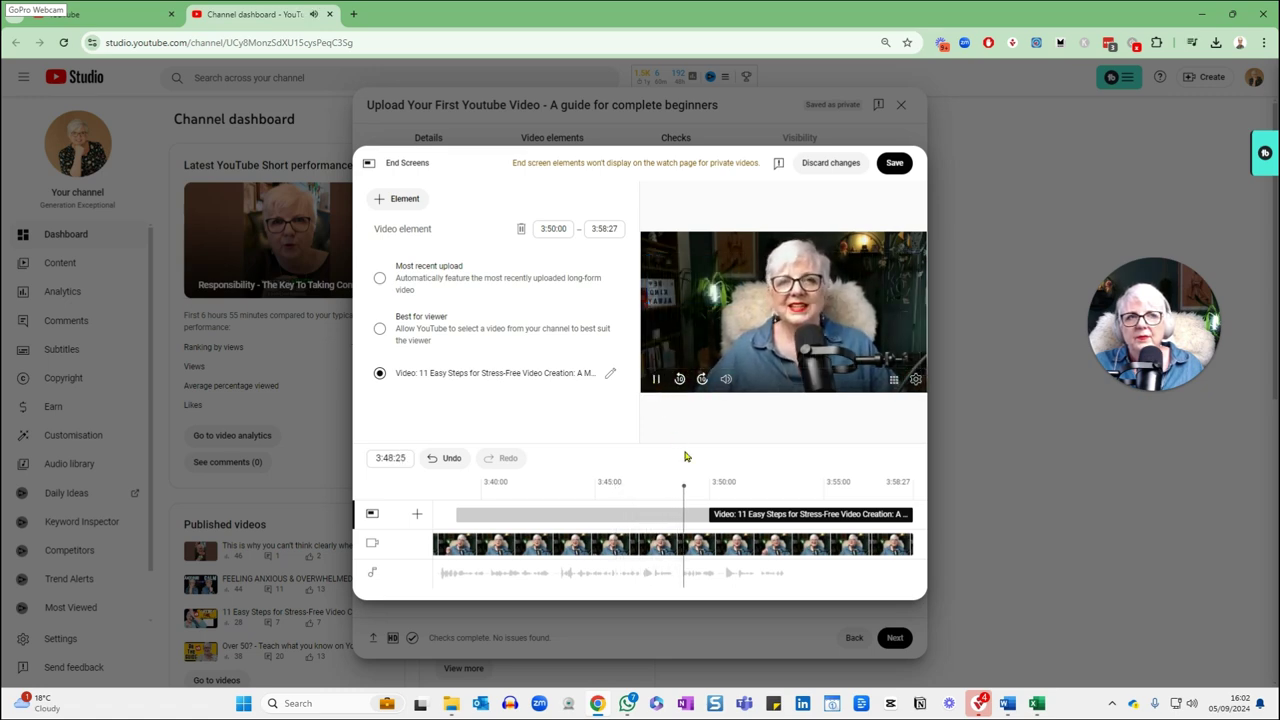
pyautogui.click(790, 484)
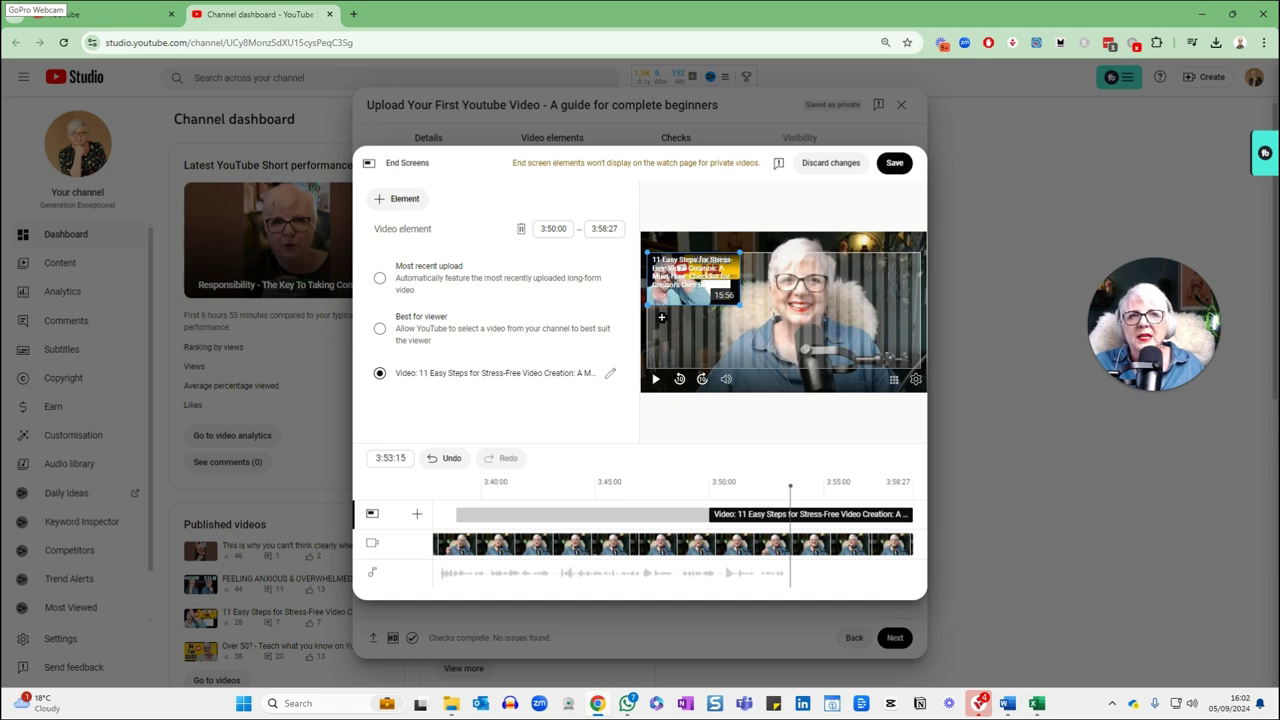
pyautogui.moveTo(714, 283)
pyautogui.mouseDown()
pyautogui.moveTo(840, 300)
pyautogui.moveTo(890, 320)
pyautogui.moveTo(890, 335)
pyautogui.moveTo(752, 361)
pyautogui.moveTo(688, 310)
pyautogui.moveTo(692, 274)
pyautogui.mouseUp()
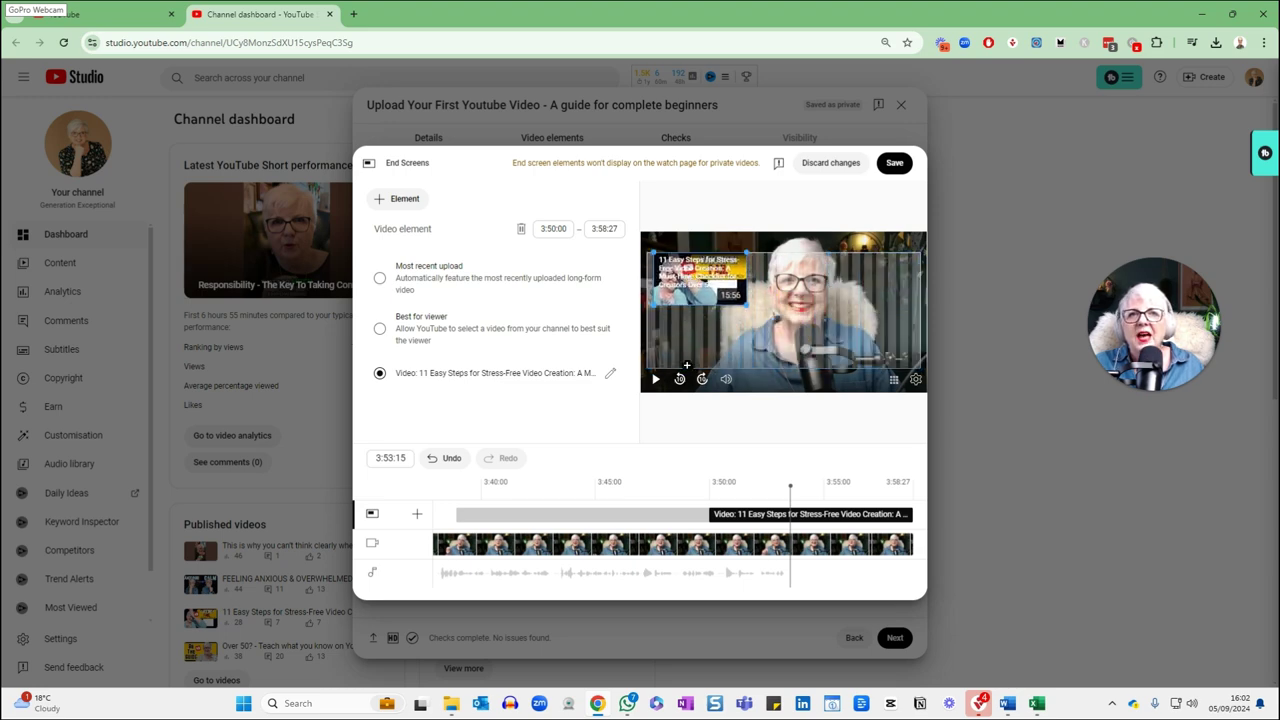
# Step: Add a Subscribe element to the end screen and start it at about 3:50:10
pyautogui.click(403, 200)
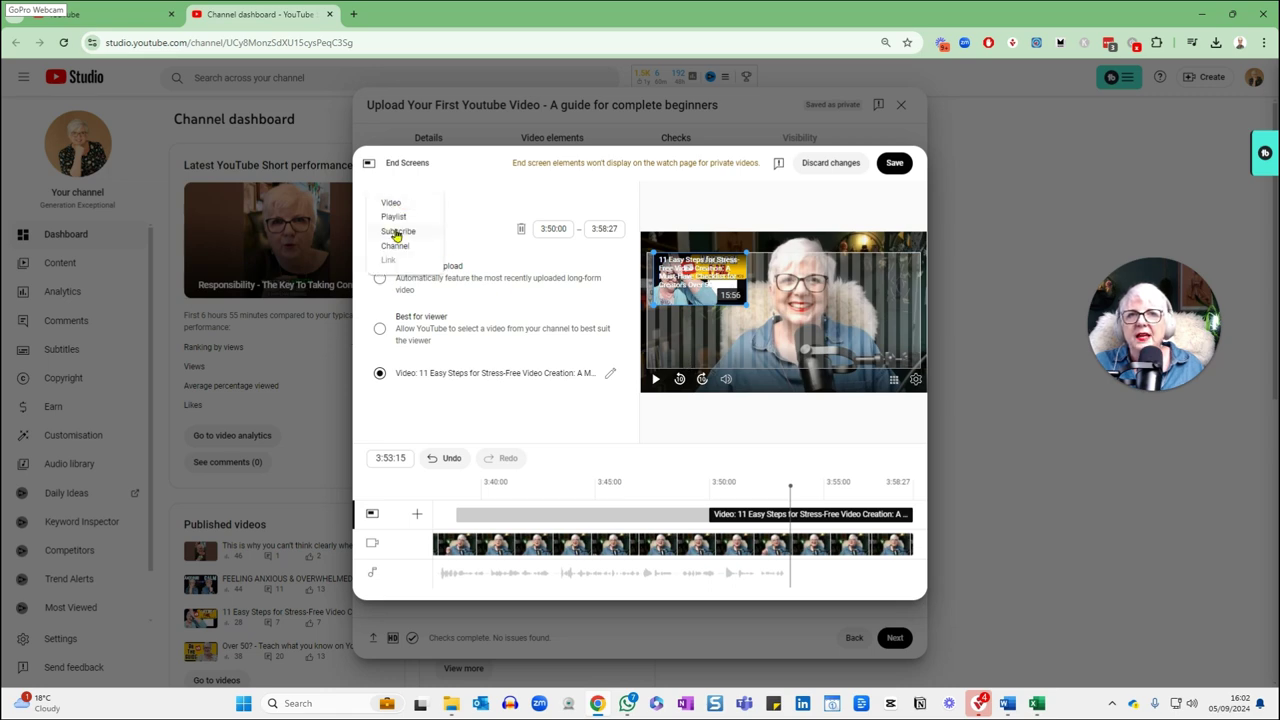
pyautogui.click(397, 231)
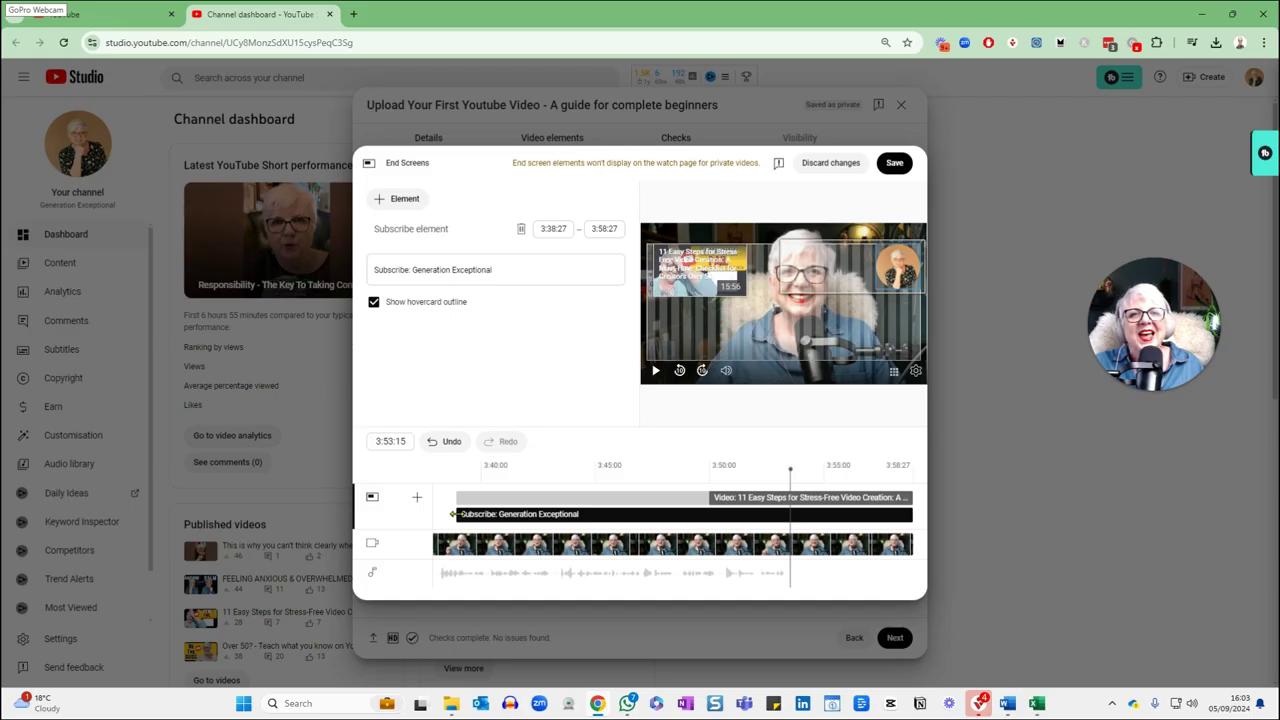
pyautogui.moveTo(453, 514); pyautogui.dragTo(713, 515)
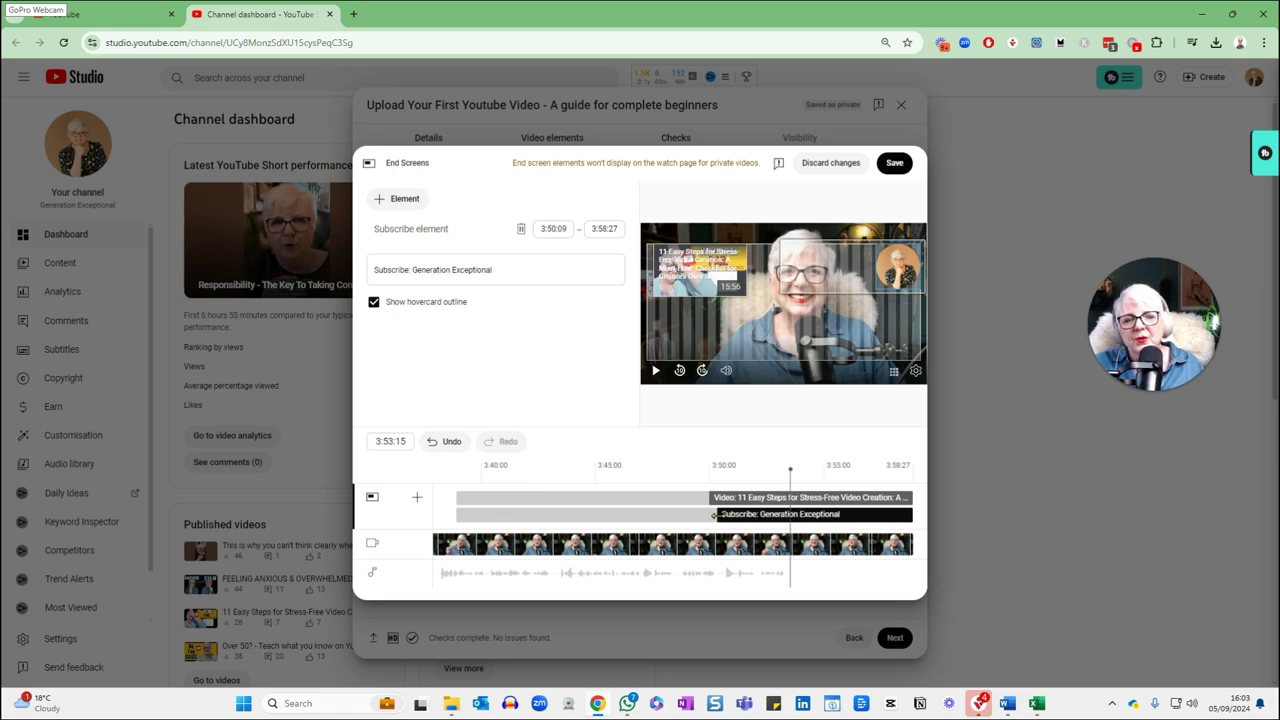
pyautogui.moveTo(713, 515); pyautogui.dragTo(715, 515)
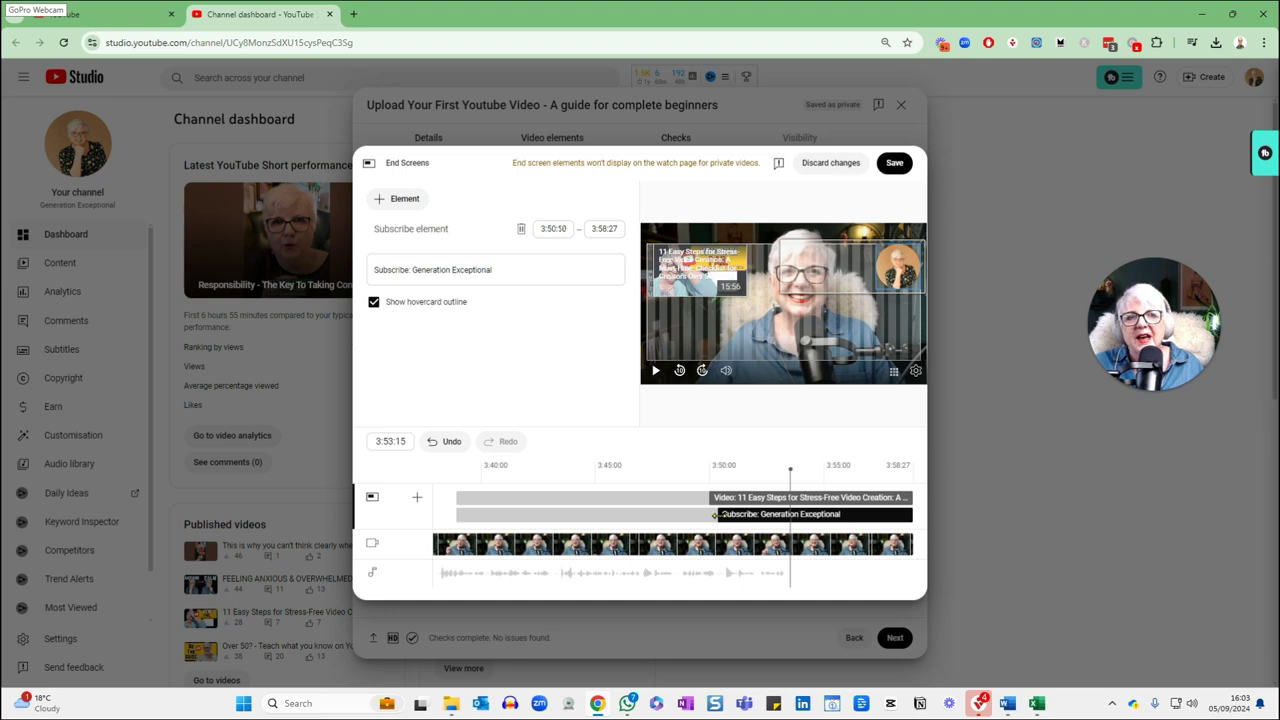
# Step: Play back the ending from 3:46:00 to preview both end screen elements, and save the end screen
pyautogui.click(620, 485)
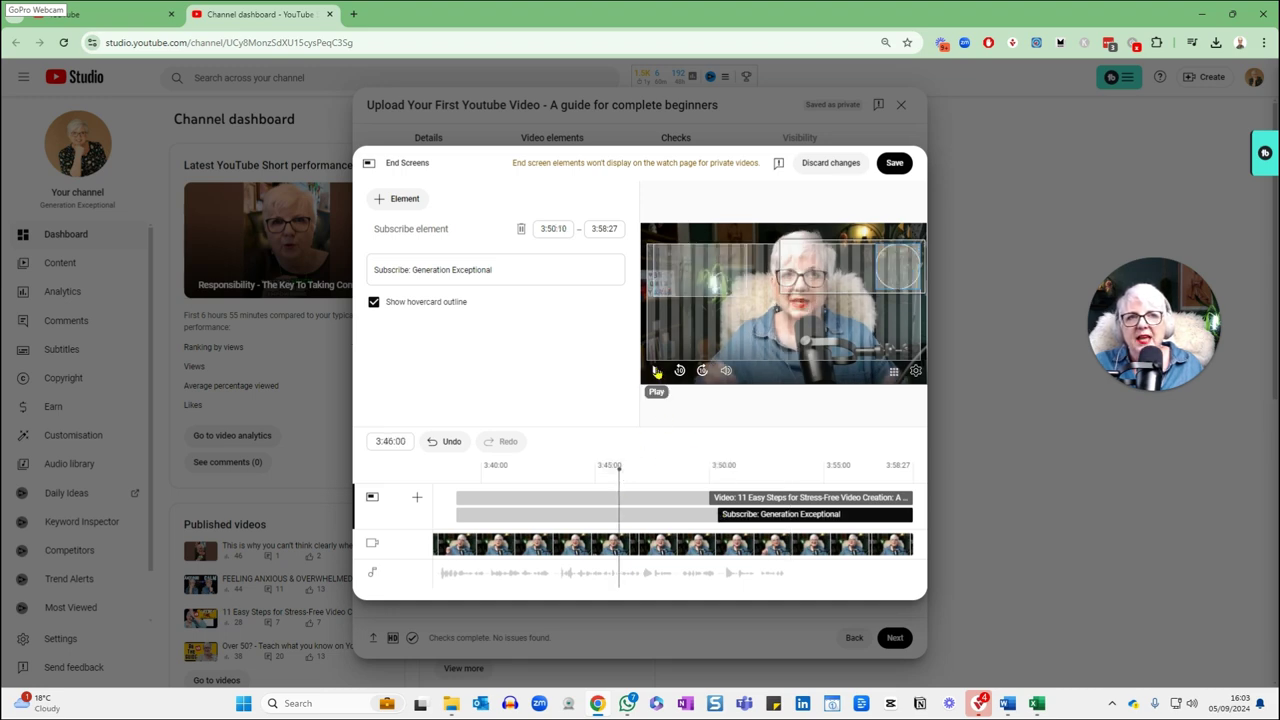
pyautogui.click(648, 372)
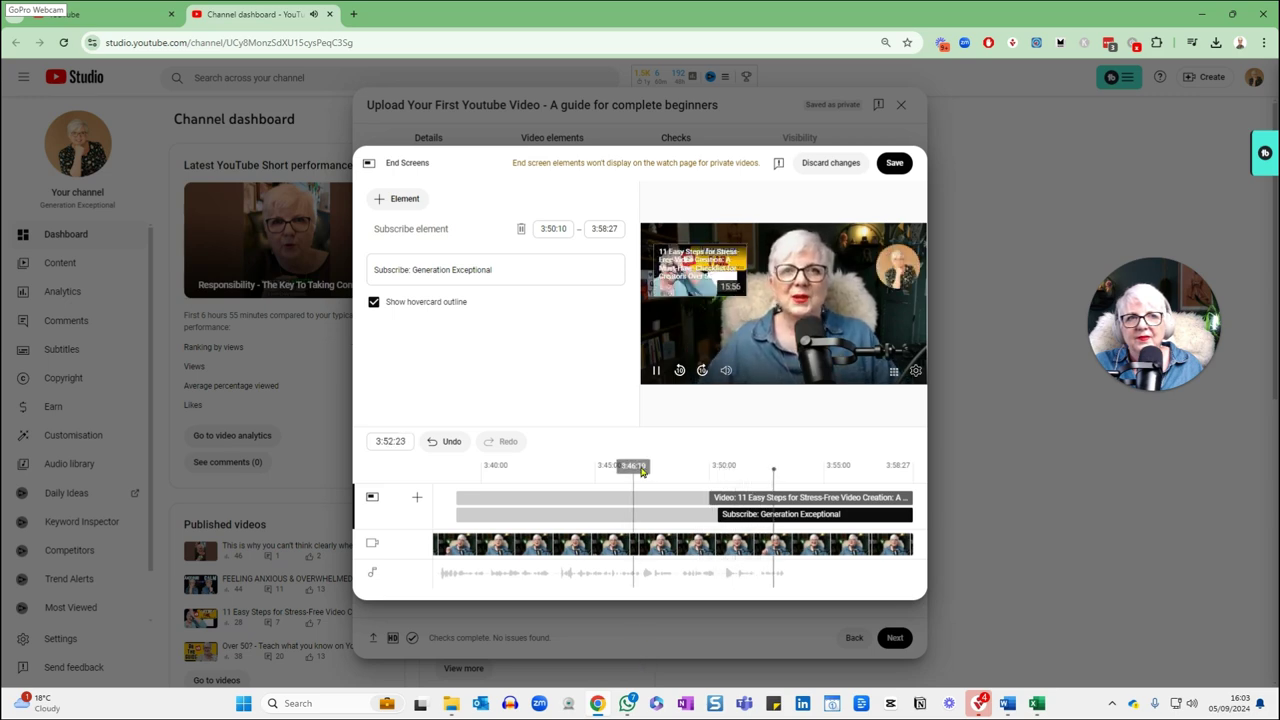
pyautogui.click(656, 372)
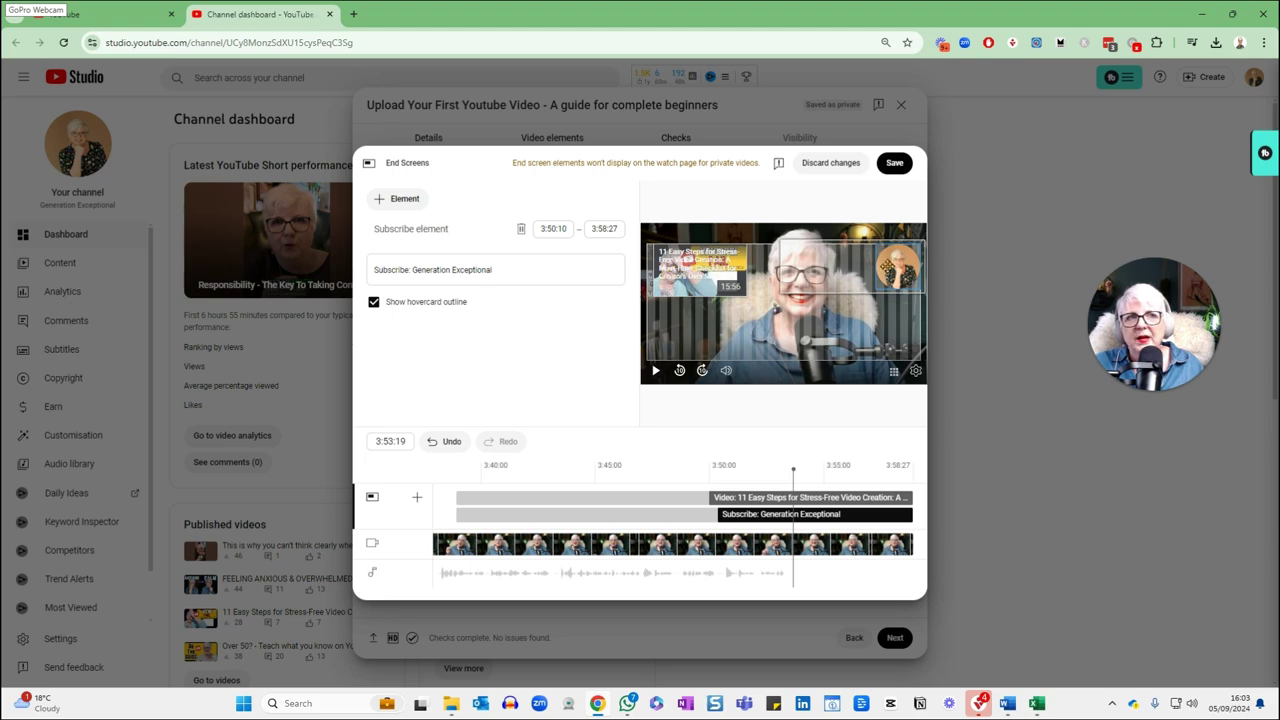
pyautogui.click(895, 164)
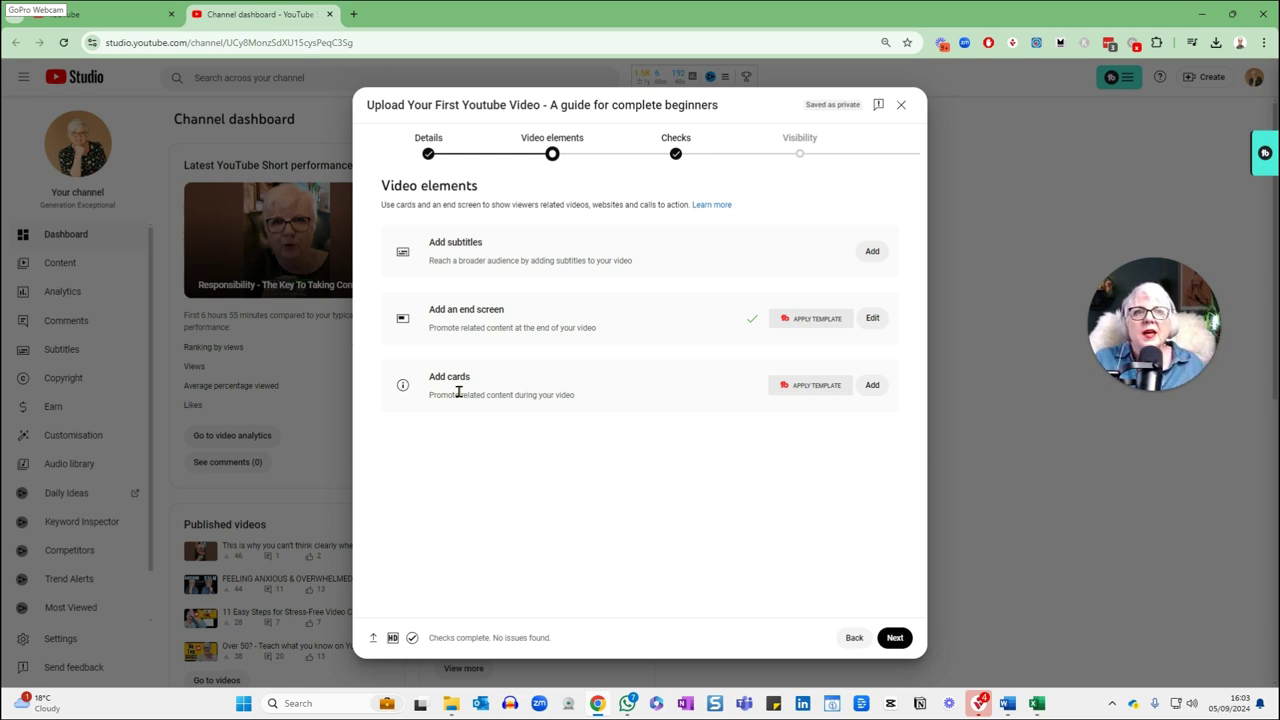
# Step: Add a video card at 1:51:17 linking to 'Over 50? - Teach what you know on Youtube'
pyautogui.click(871, 386)
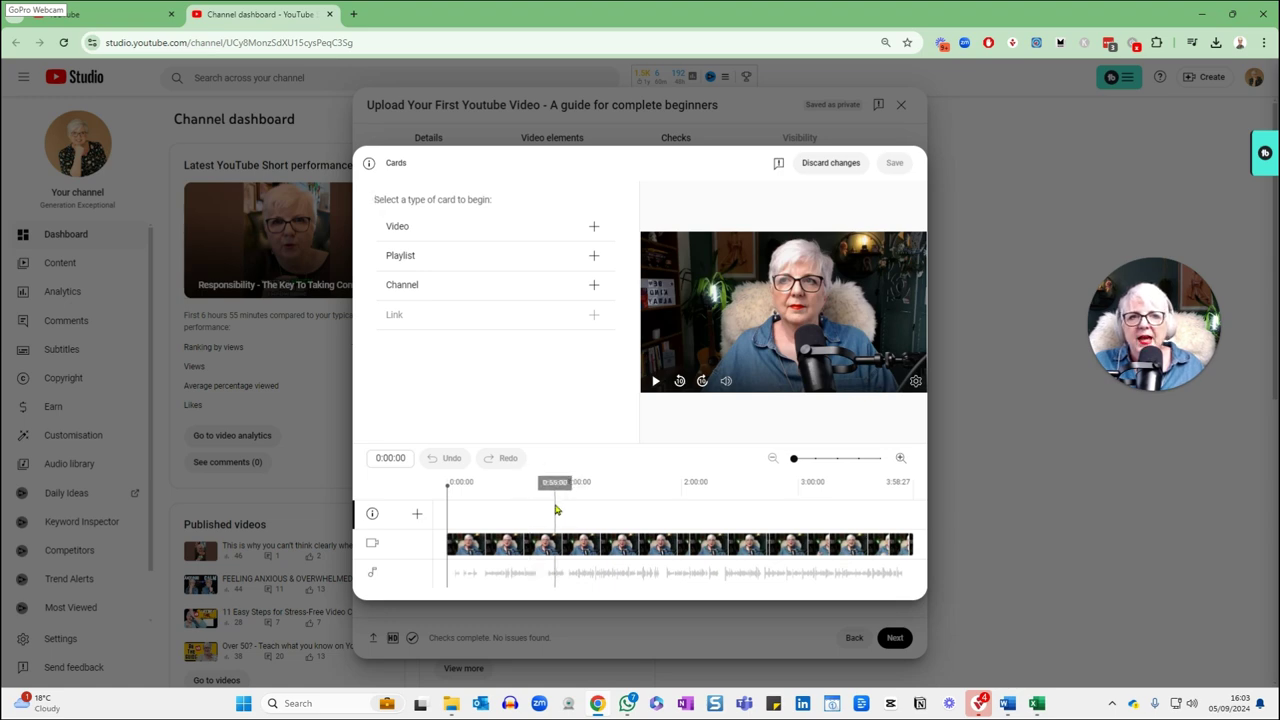
pyautogui.click(667, 504)
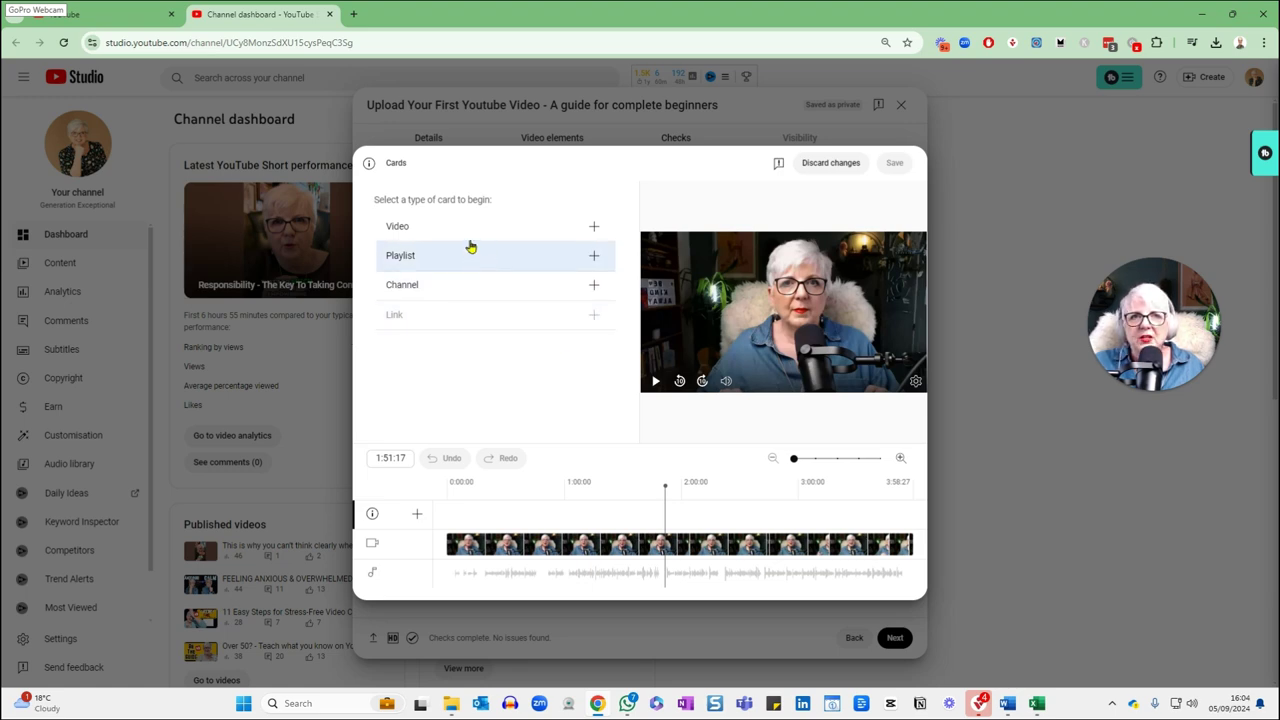
pyautogui.click(595, 228)
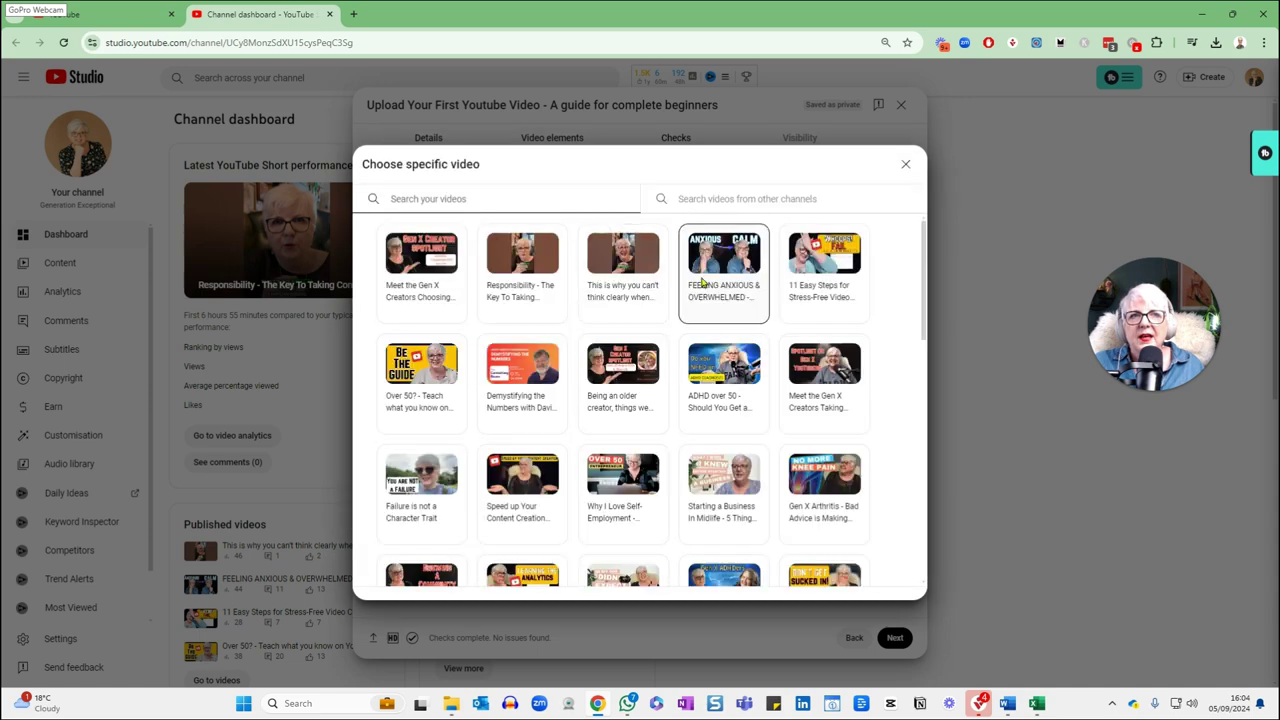
pyautogui.click(430, 377)
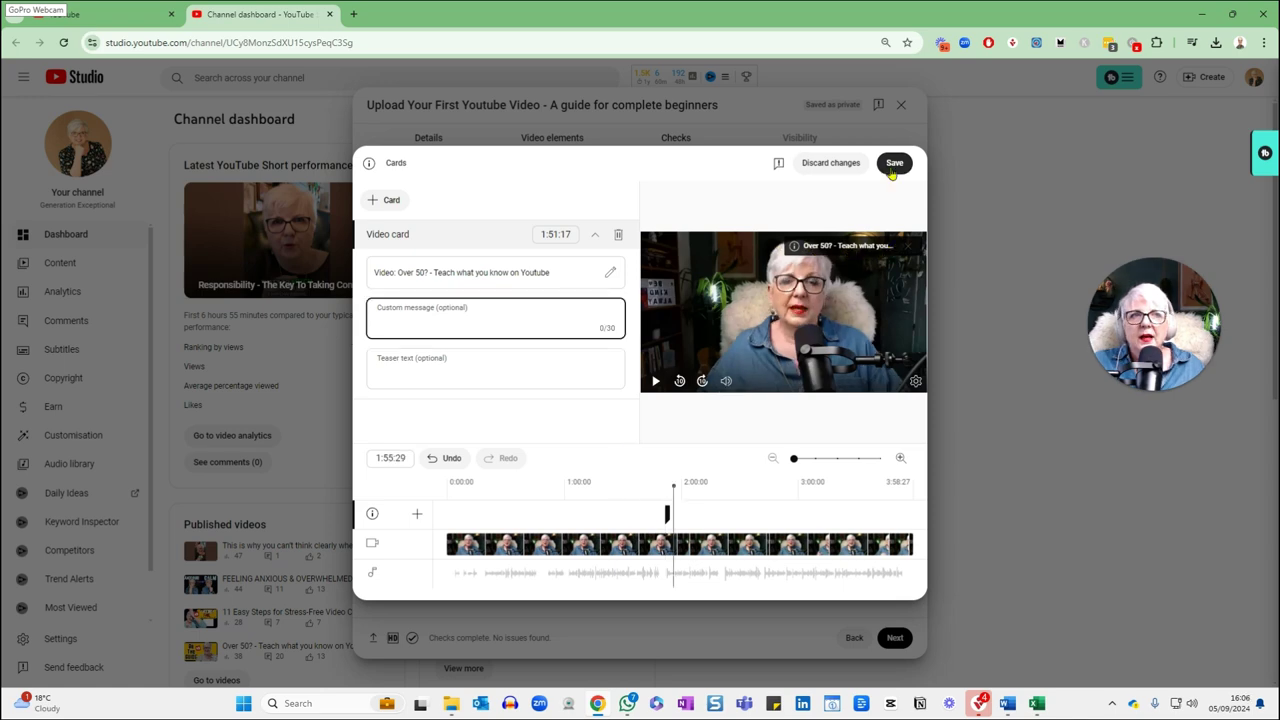
# Step: Save the video's card and return to the video elements page
pyautogui.click(894, 163)
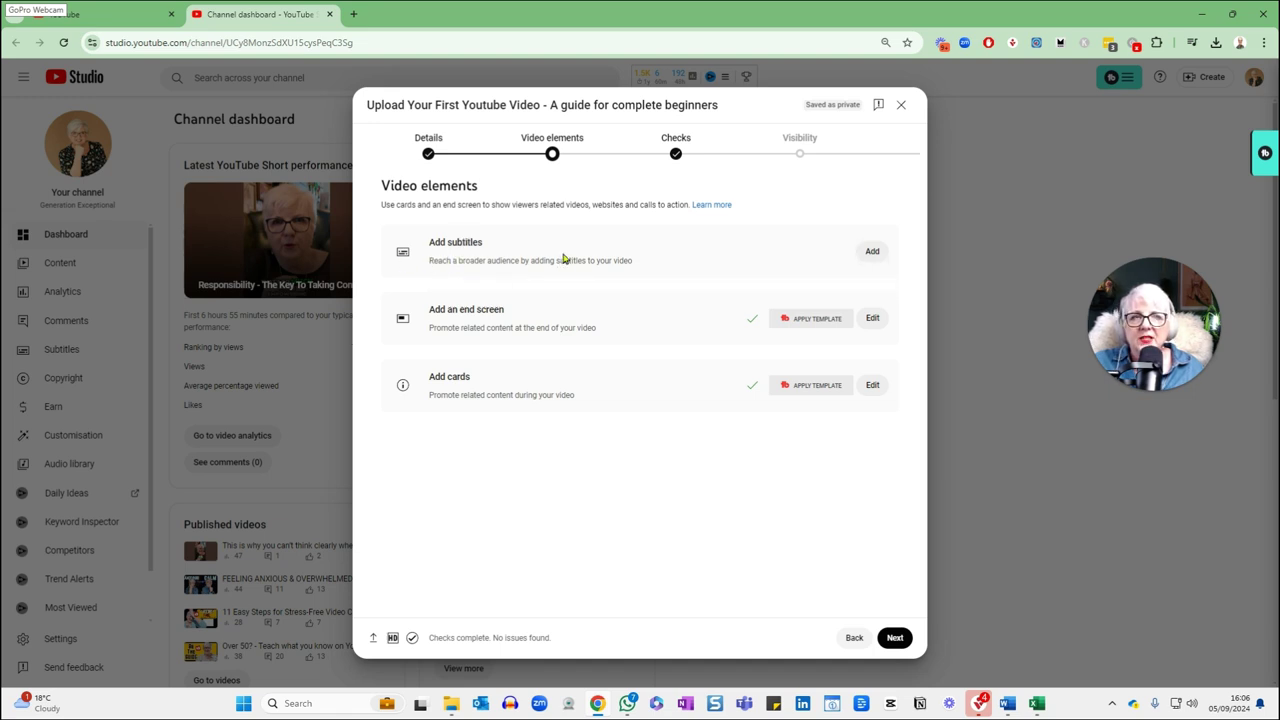
pyautogui.click(872, 253)
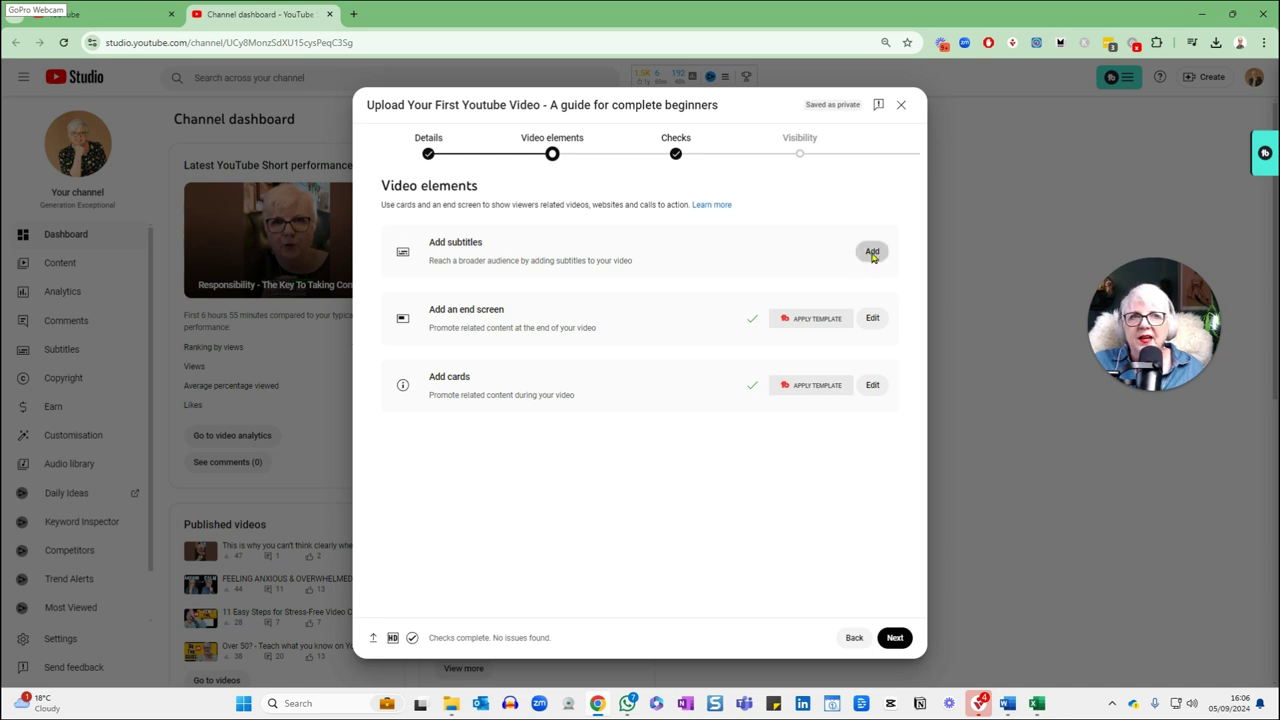
pyautogui.click(905, 153)
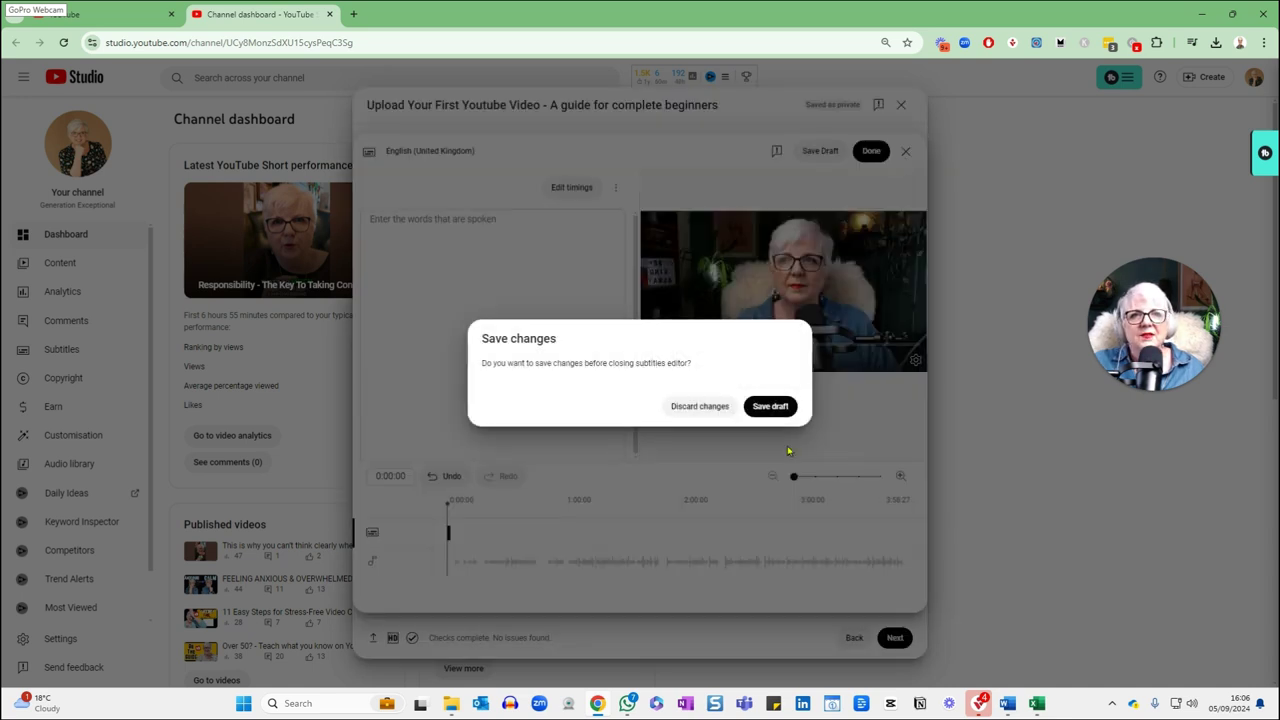
pyautogui.click(700, 406)
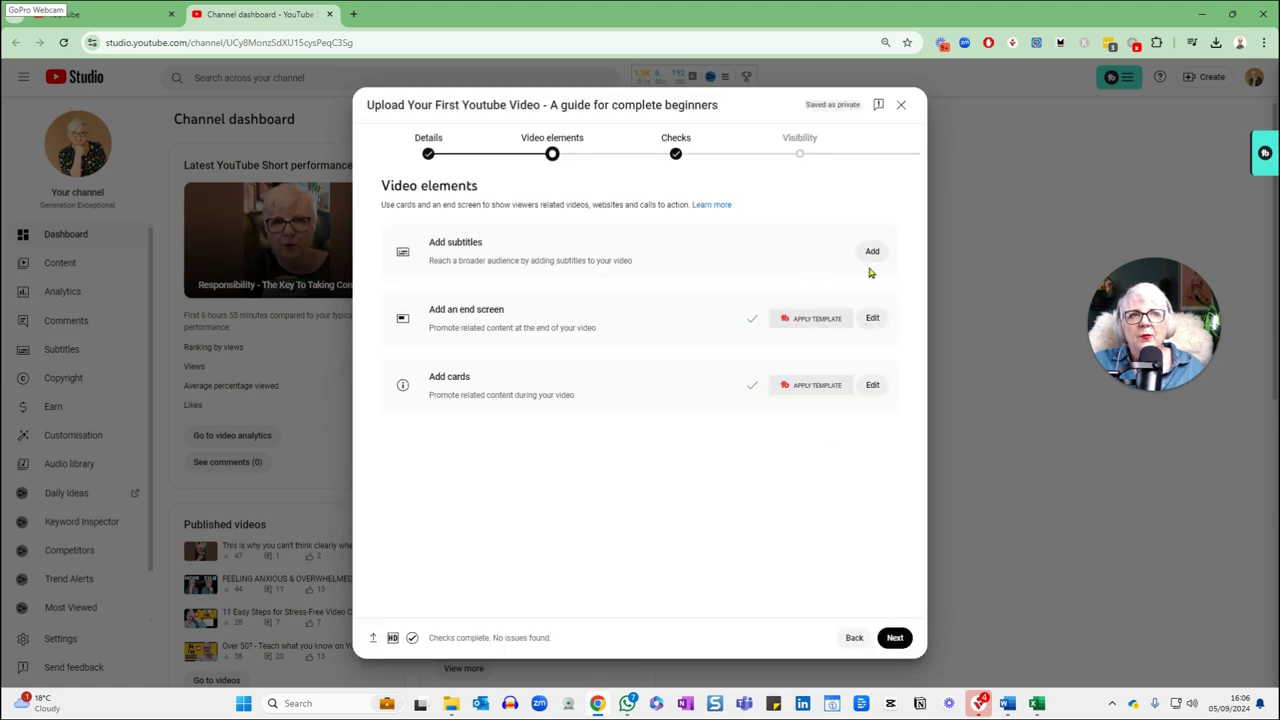
# Step: Advance the upload past the video elements, review the copyright check, and continue to the visibility settings
pyautogui.click(896, 641)
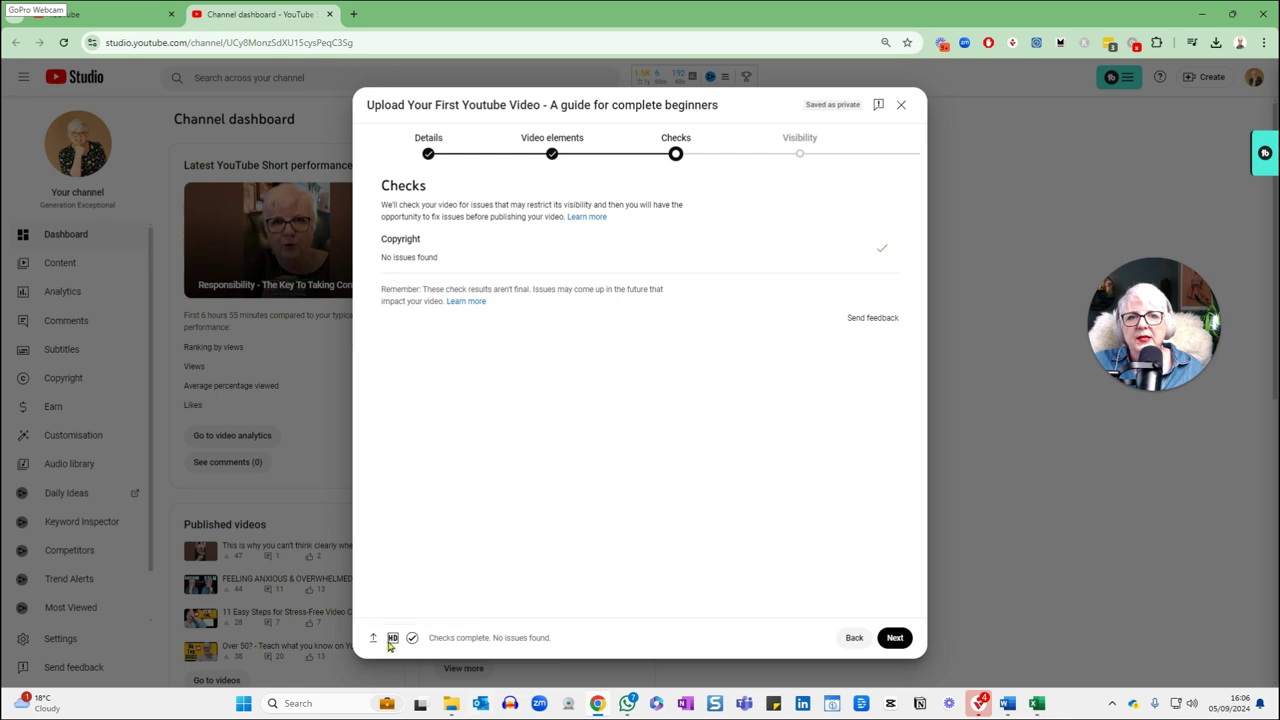
pyautogui.moveTo(391, 643)
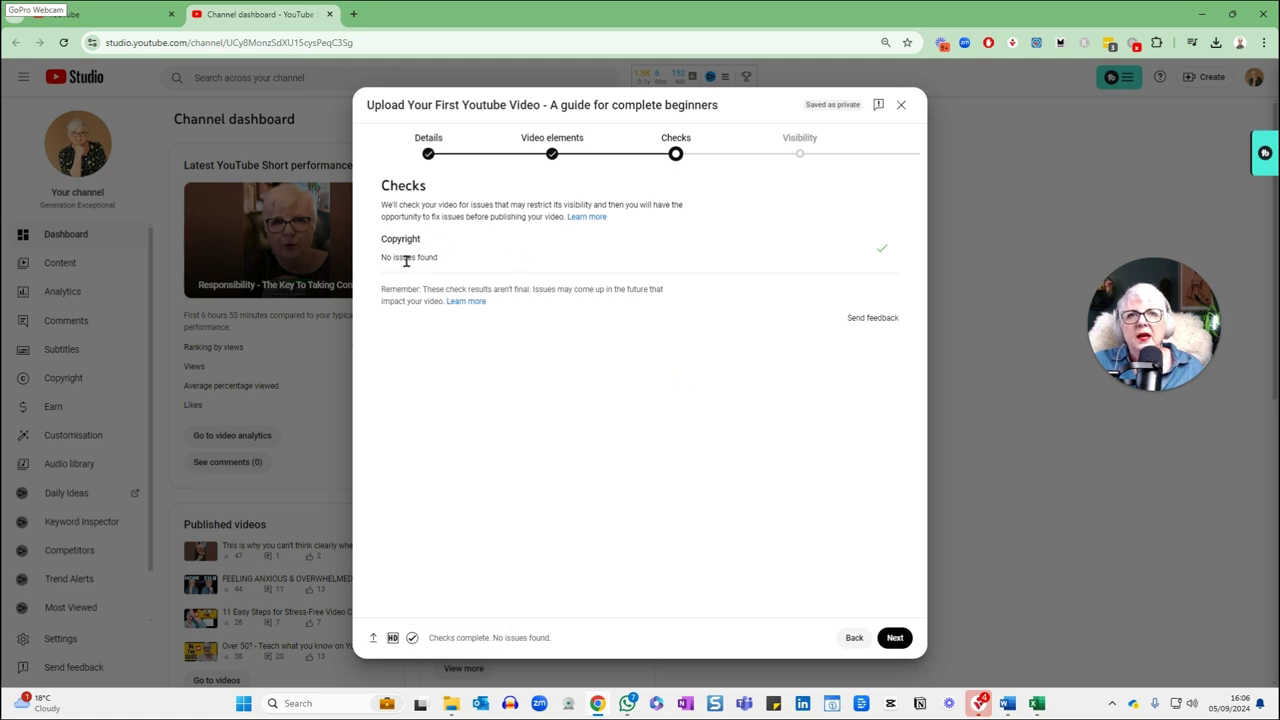
pyautogui.click(895, 638)
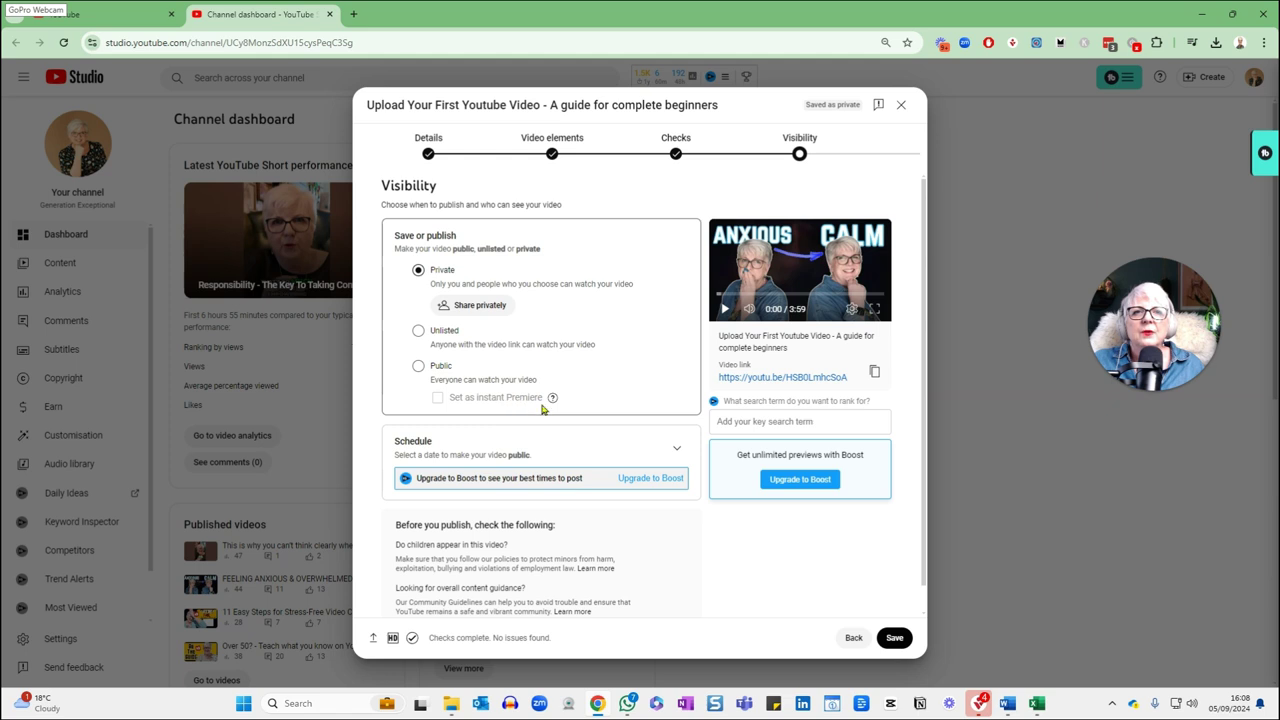
pyautogui.moveTo(552, 399)
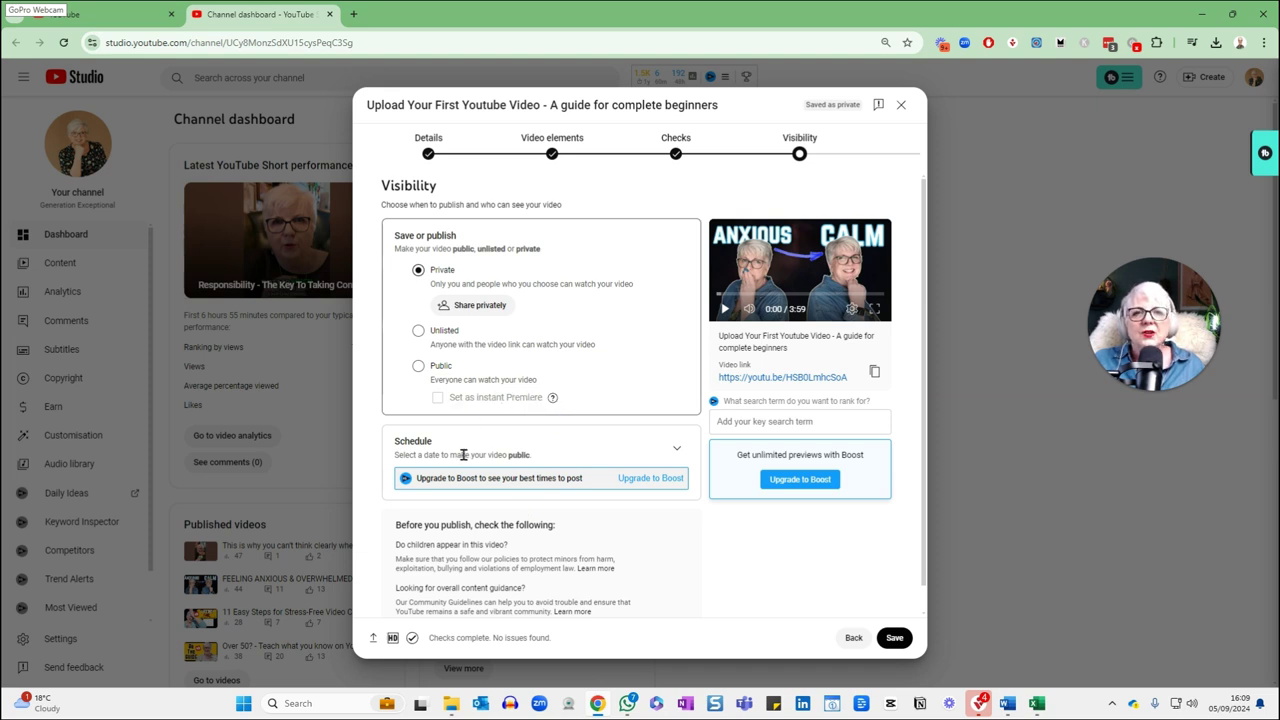
# Step: Look at the scheduling options, return to the save or publish options, and save the video as Private
pyautogui.click(675, 452)
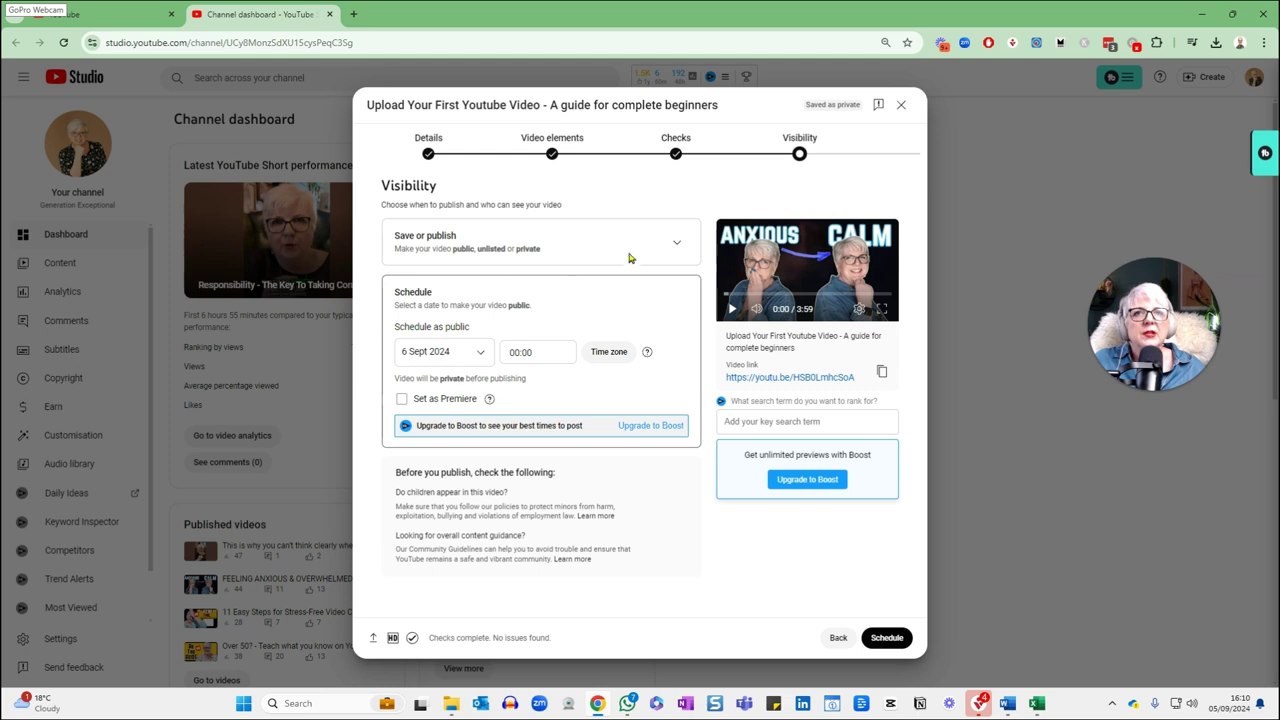
pyautogui.click(676, 243)
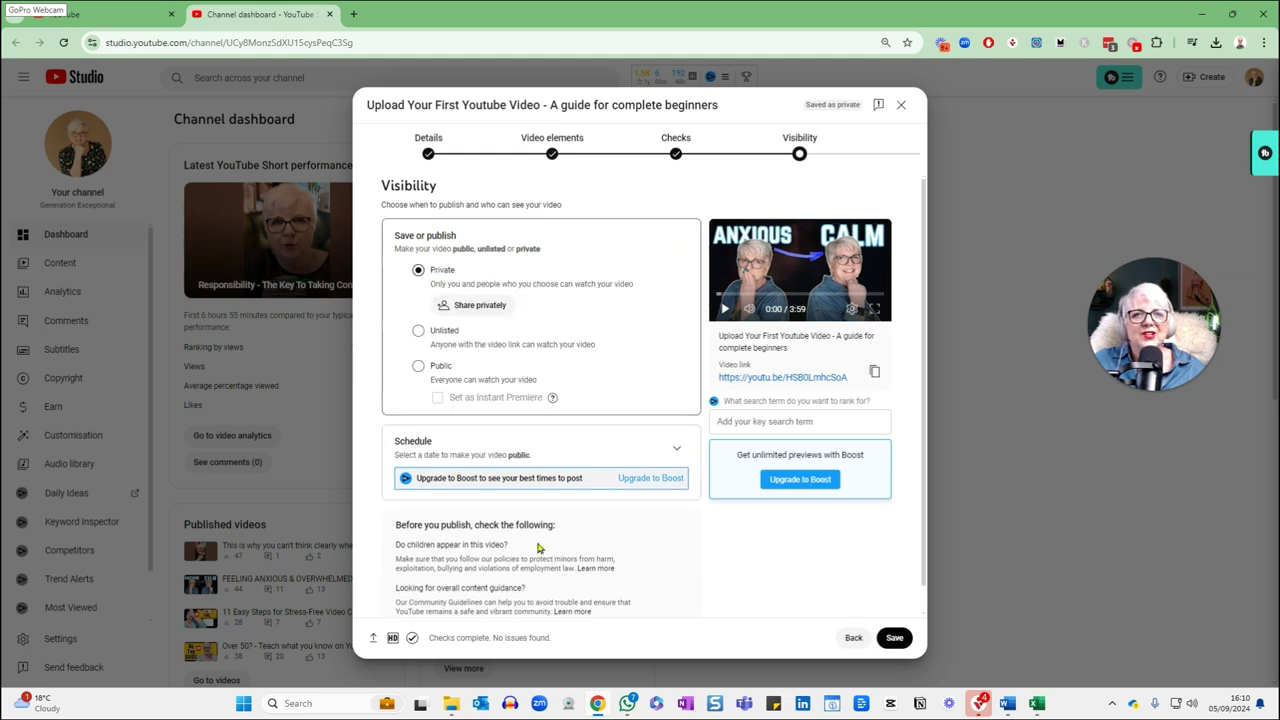
pyautogui.scroll(-1, 538, 546)
pyautogui.scroll(1, 538, 546)
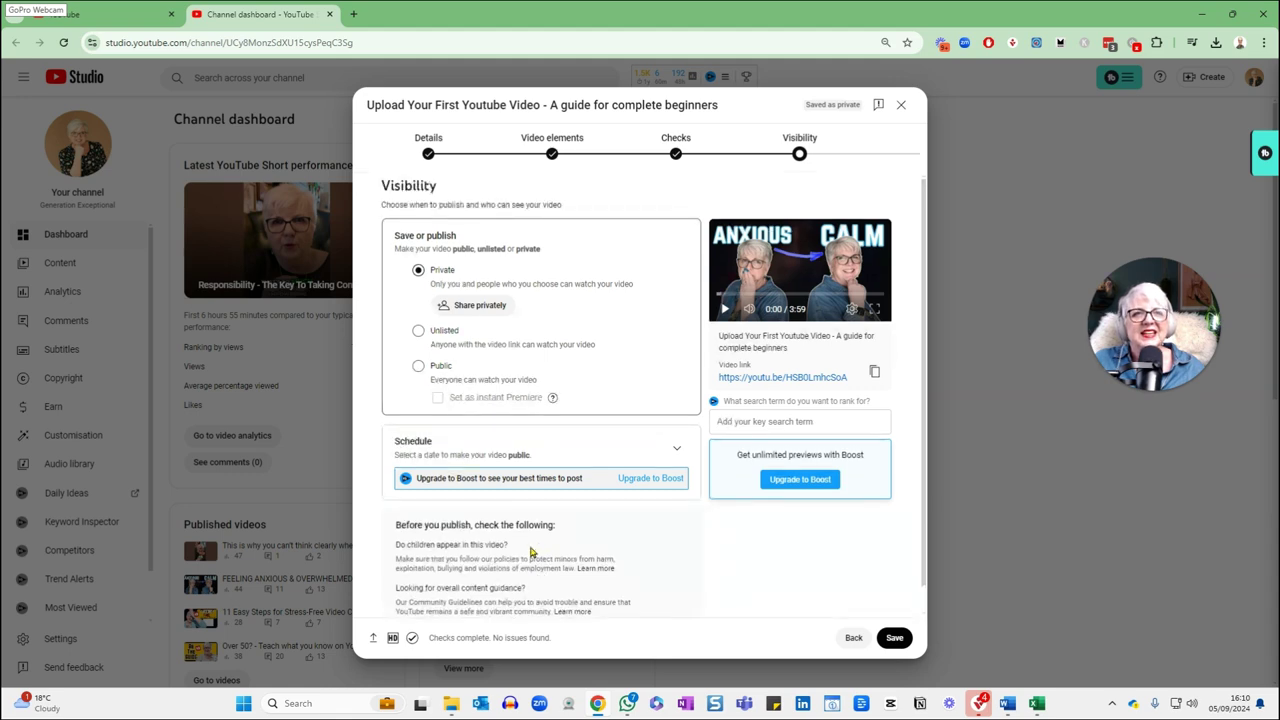
pyautogui.click(896, 640)
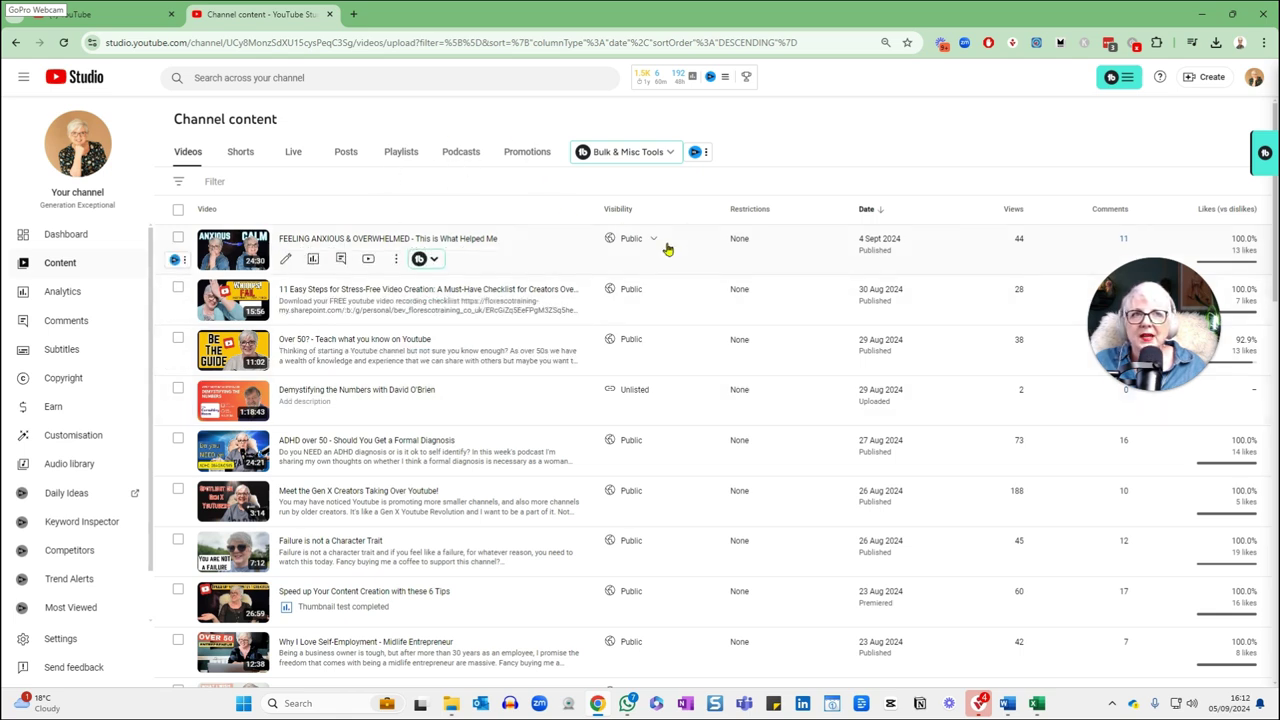
# Step: Open the channel analytics overview and set its period to the last 7 days
pyautogui.click(63, 293)
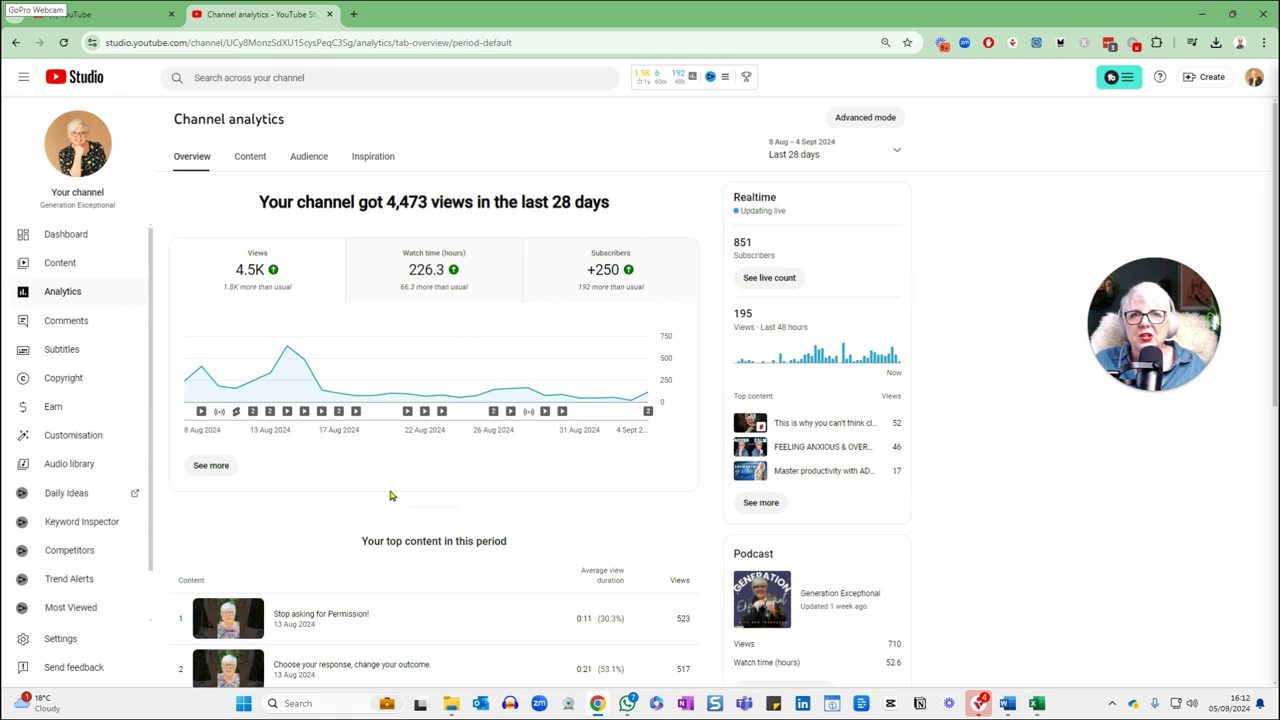
pyautogui.moveTo(363, 373)
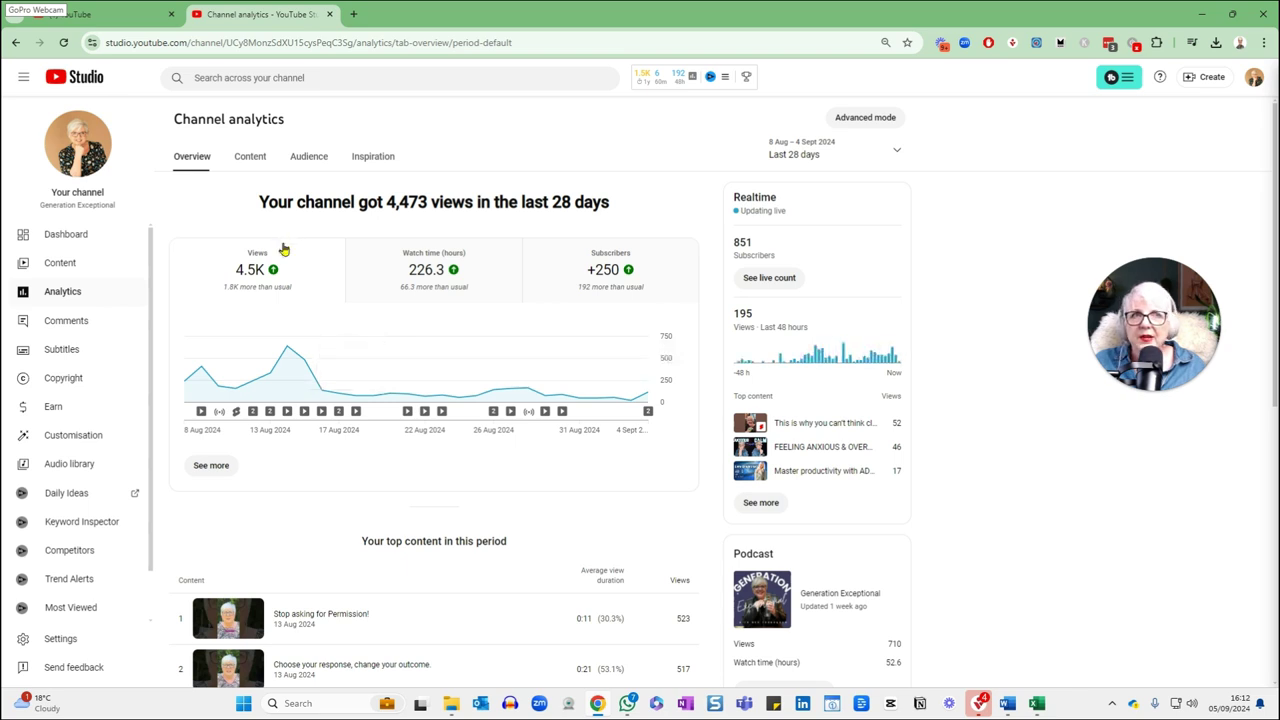
pyautogui.click(812, 157)
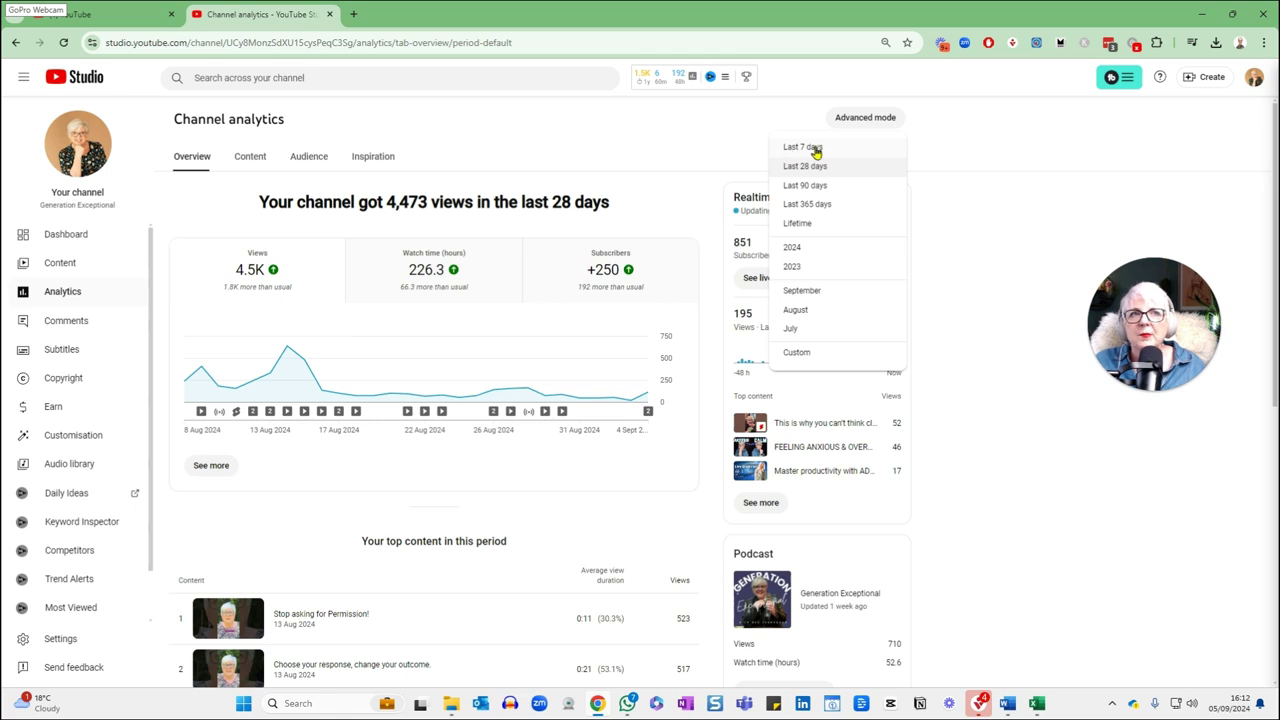
pyautogui.click(812, 148)
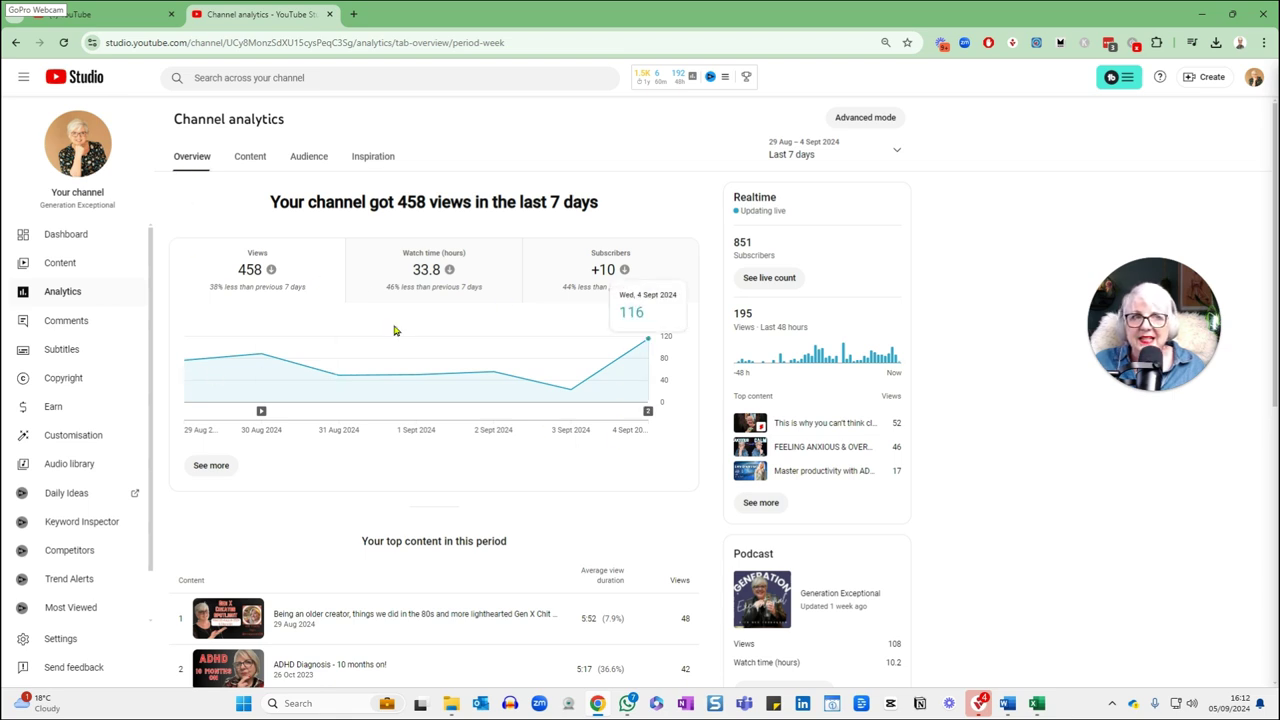
# Step: Switch to the YoutubeStats workbook in Excel and look through its weekly growth columns from Views across to Impressions
pyautogui.moveTo(1038, 707)
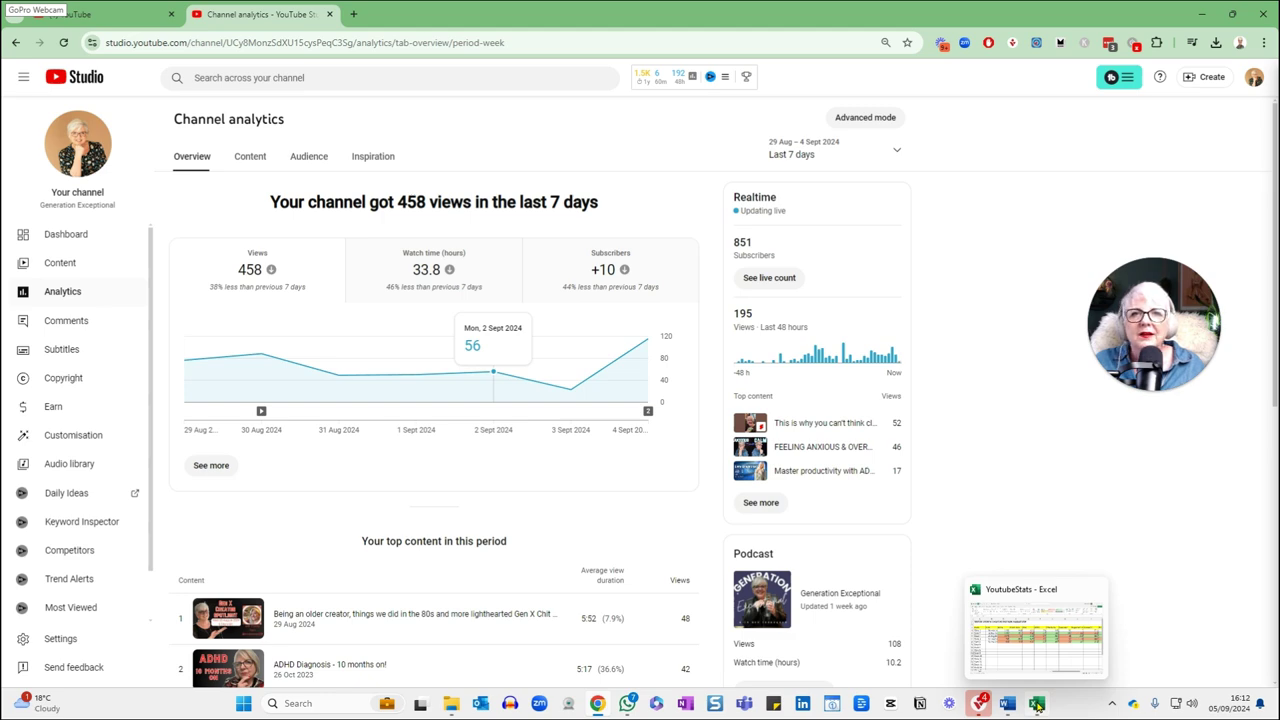
pyautogui.click(1037, 705)
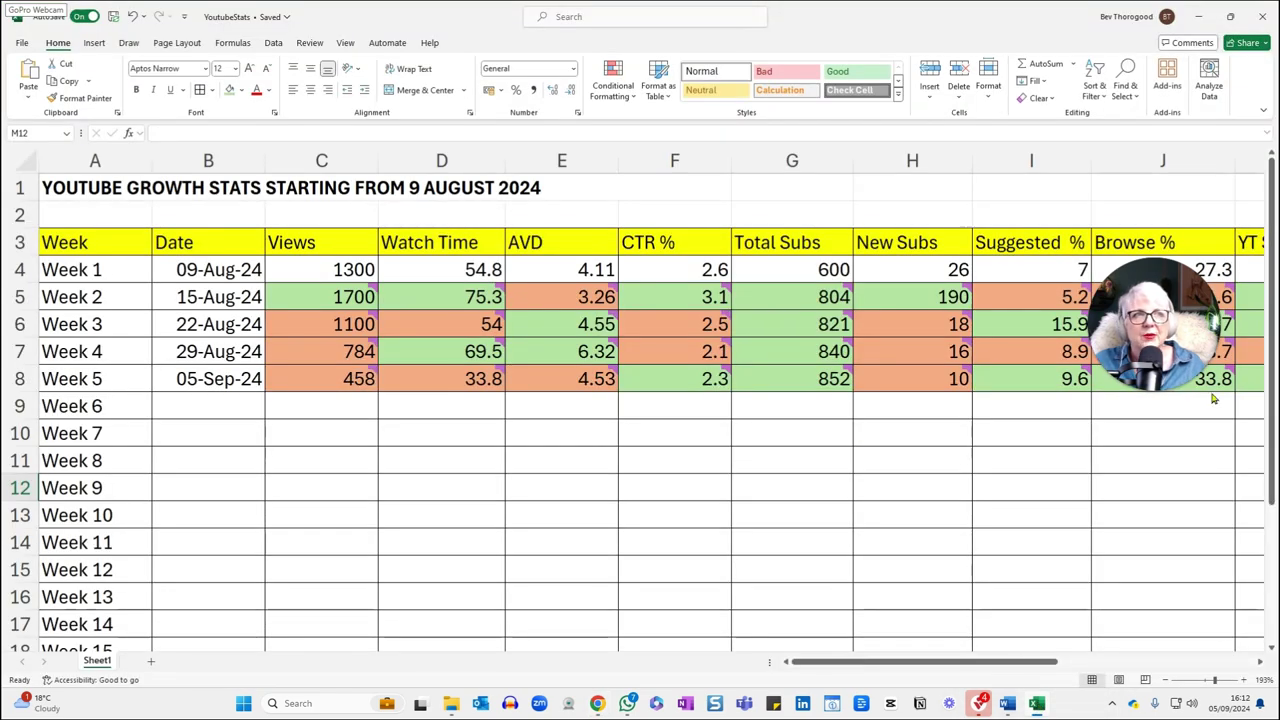
pyautogui.moveTo(1191, 296); pyautogui.dragTo(1196, 66)
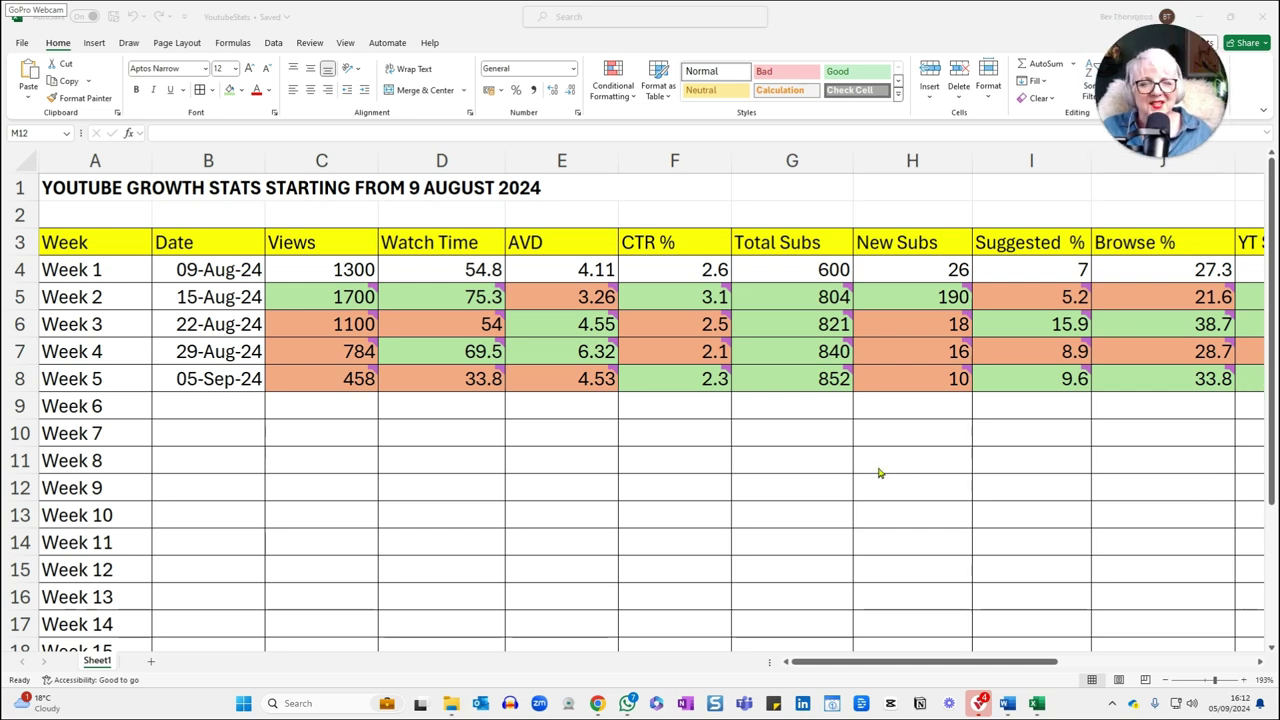
pyautogui.scroll(-1, 884, 480)
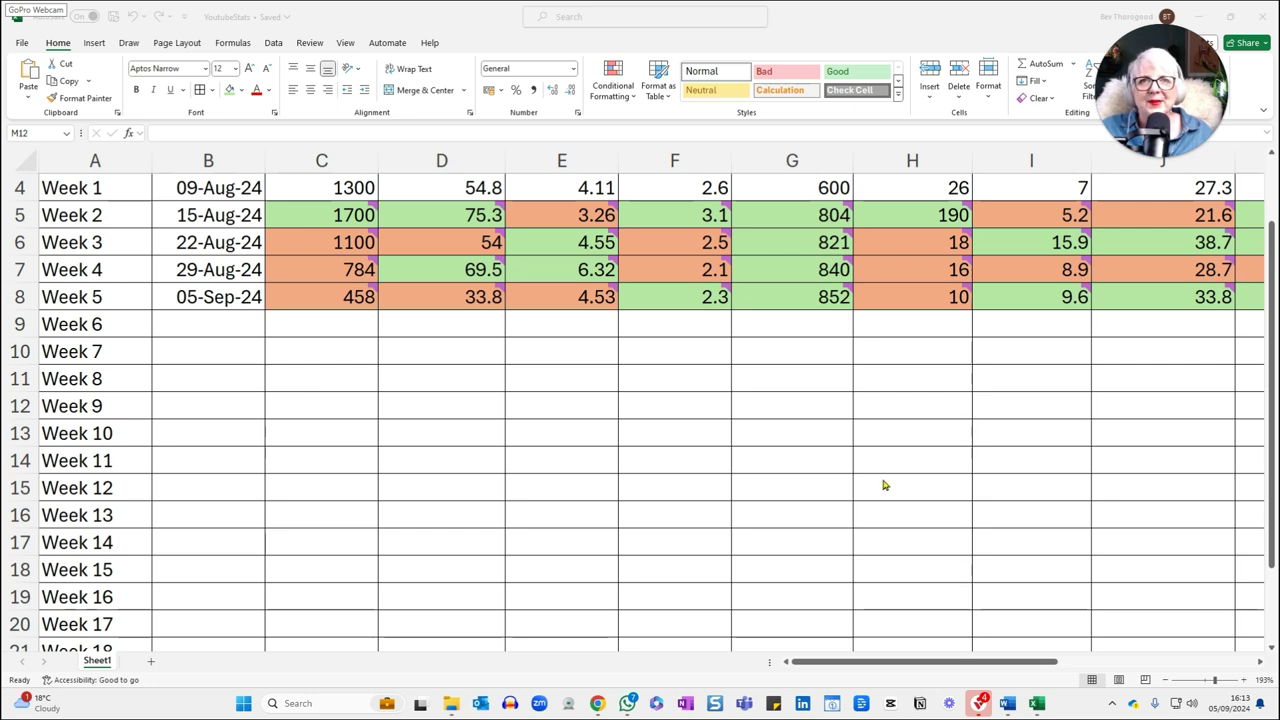
pyautogui.scroll(1, 678, 533)
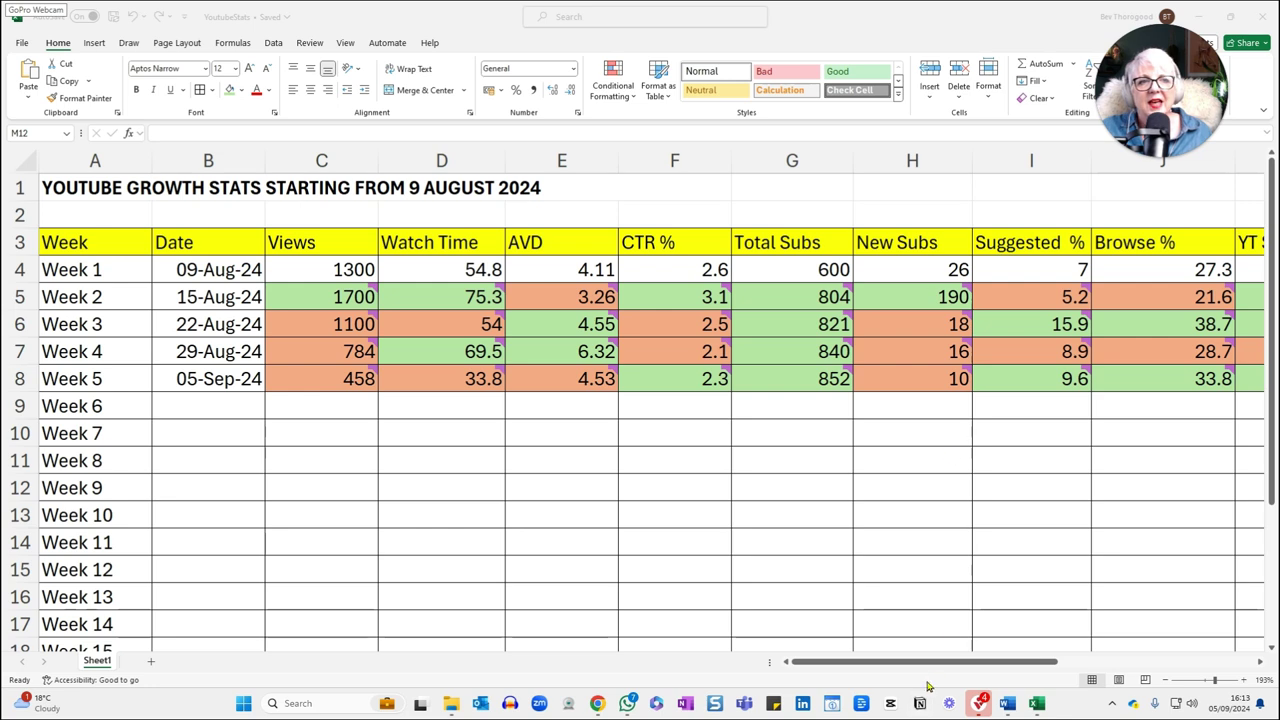
pyautogui.click(955, 665)
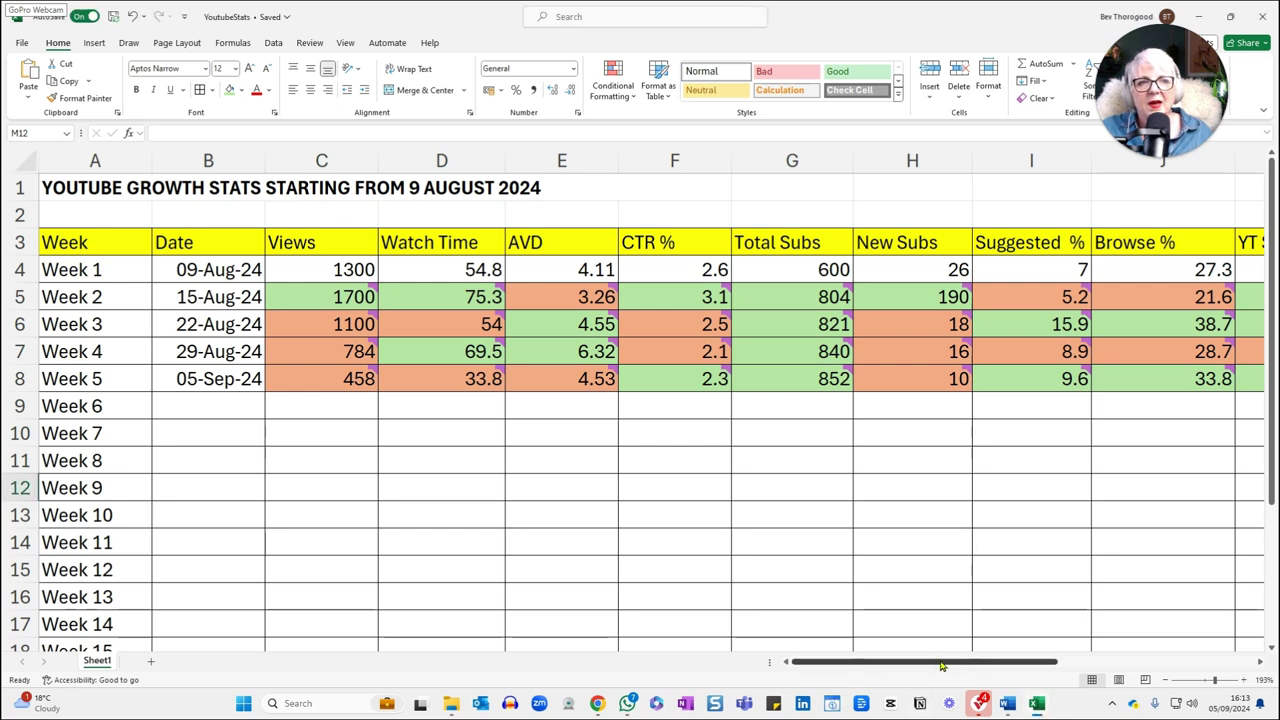
pyautogui.moveTo(943, 664); pyautogui.dragTo(1014, 668)
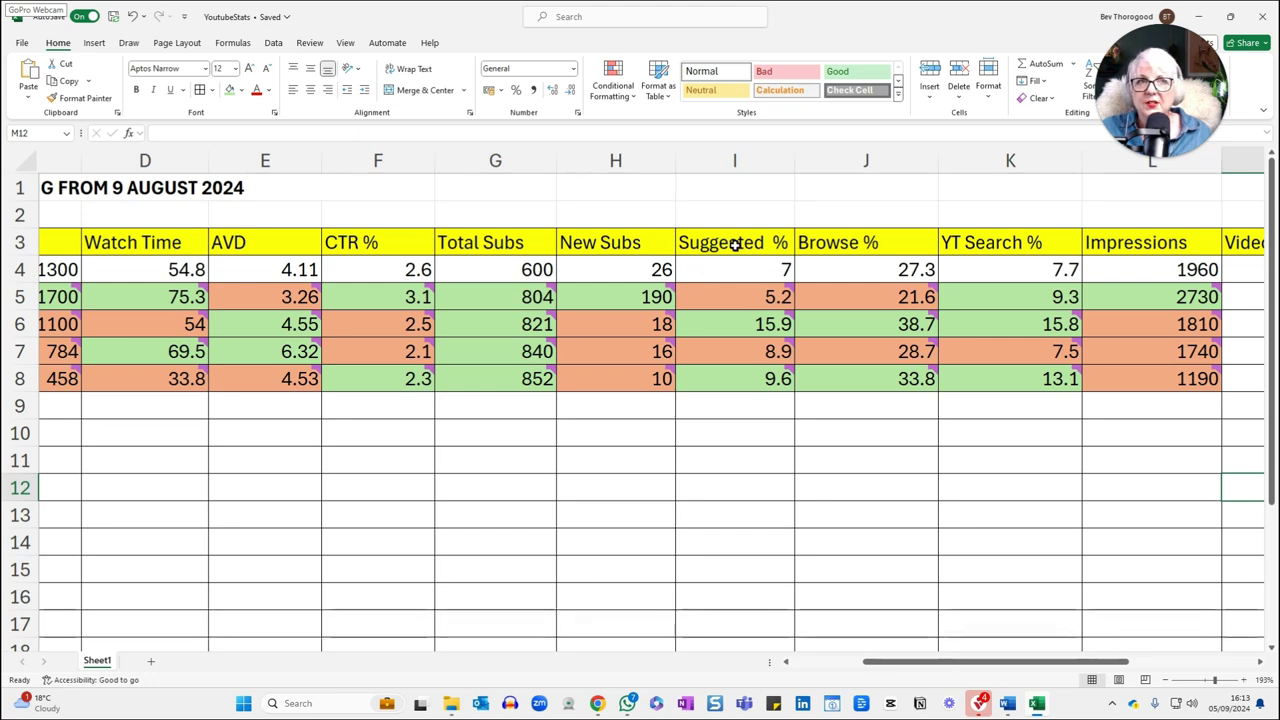
pyautogui.moveTo(737, 345)
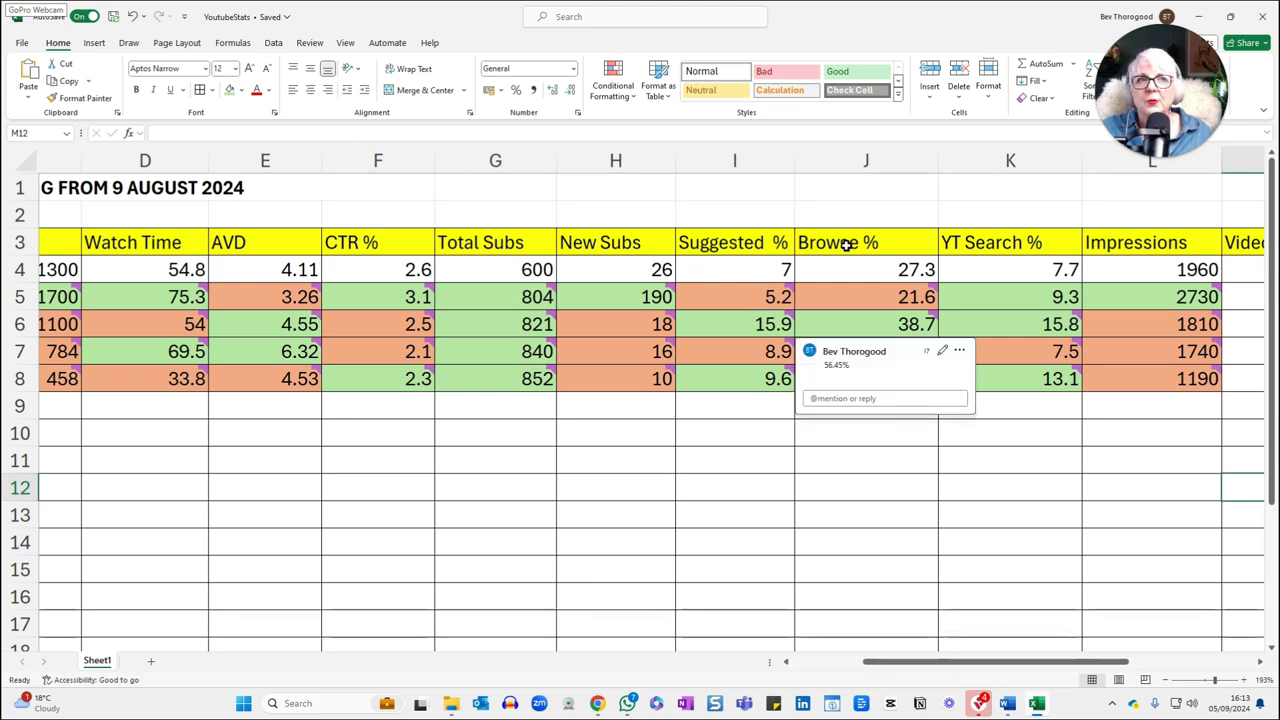
pyautogui.moveTo(856, 315)
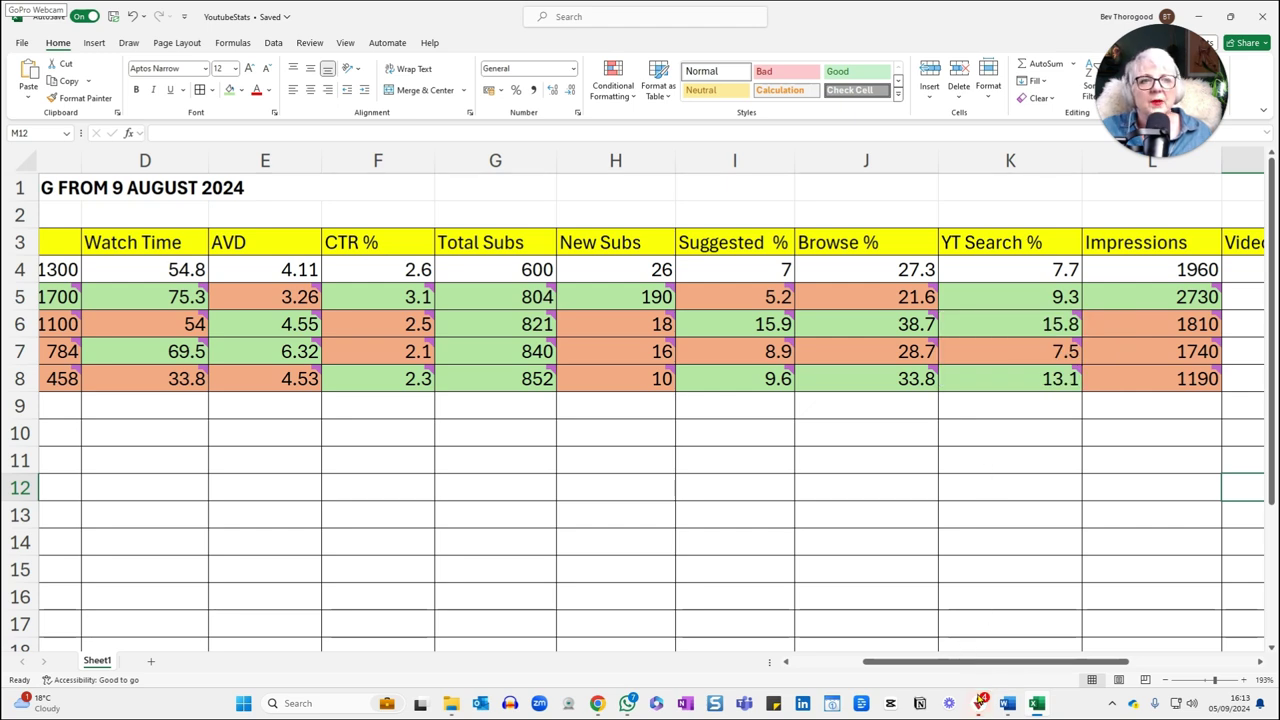
pyautogui.moveTo(990, 668); pyautogui.dragTo(643, 663)
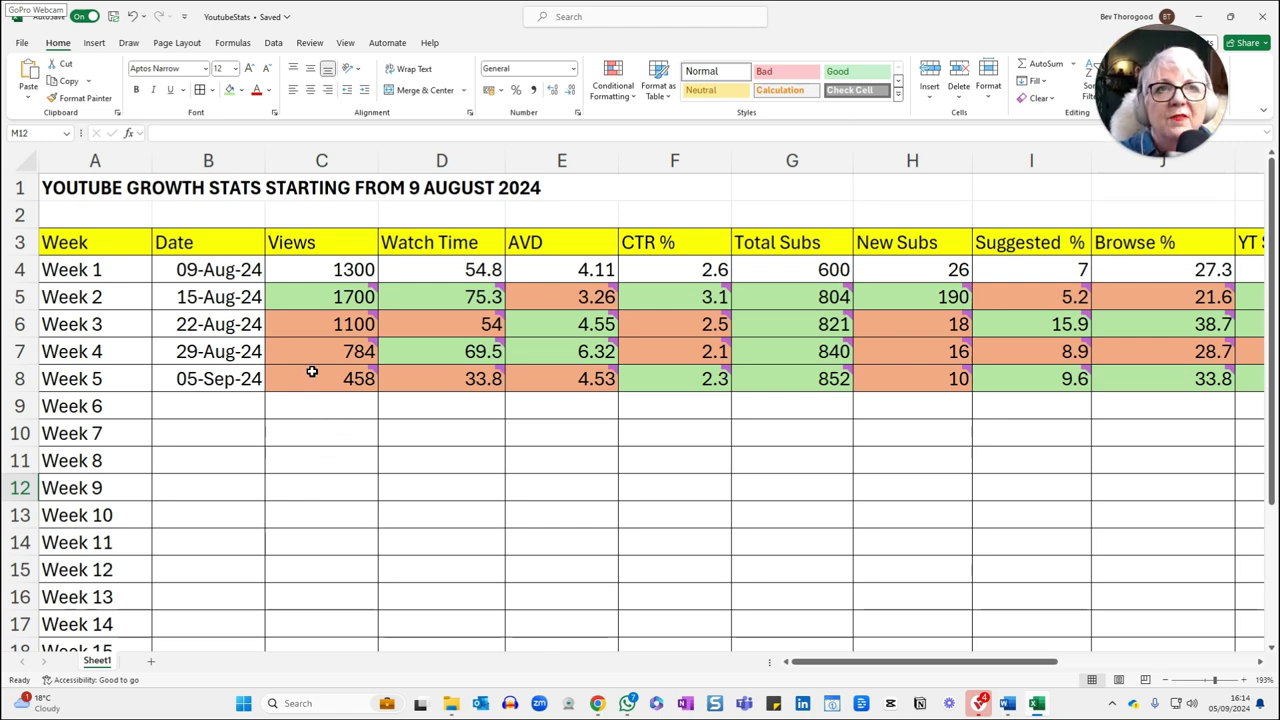
# Step: Examine the Week 5 figures for Views, Watch Time, AVD, CTR %, Suggested % and Browse %, including their cell comments
pyautogui.moveTo(296, 311)
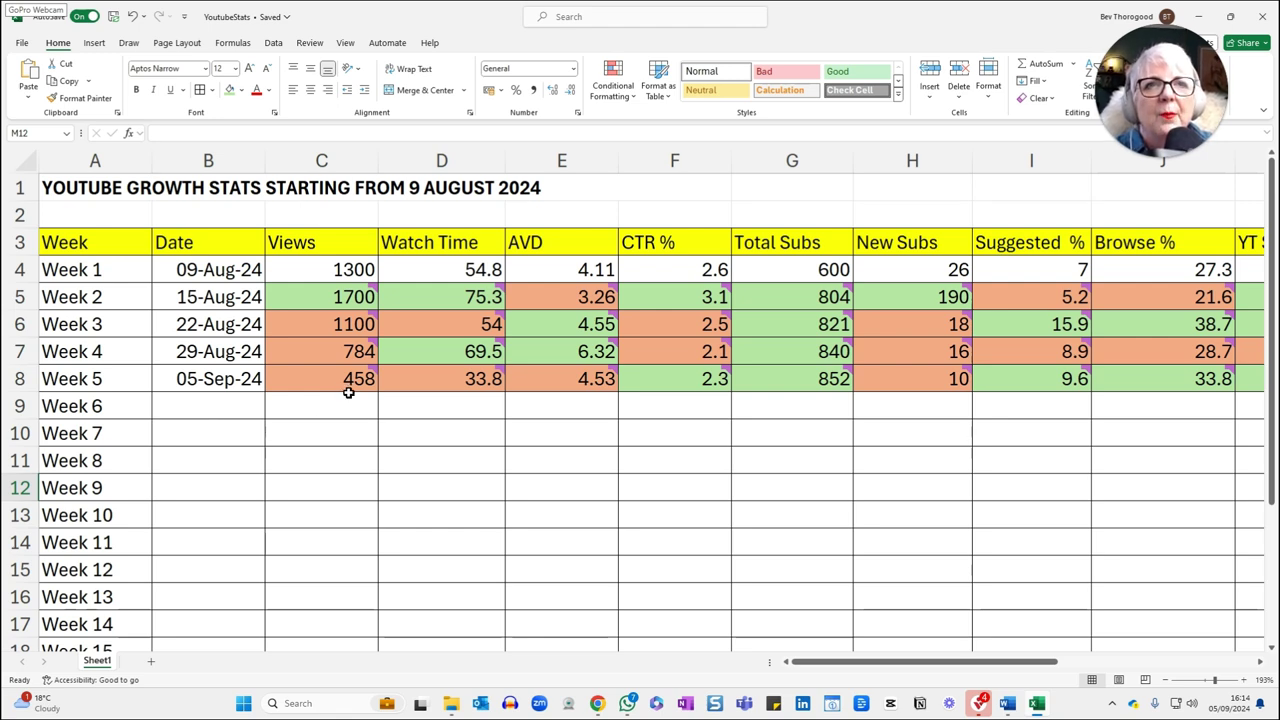
pyautogui.moveTo(371, 377)
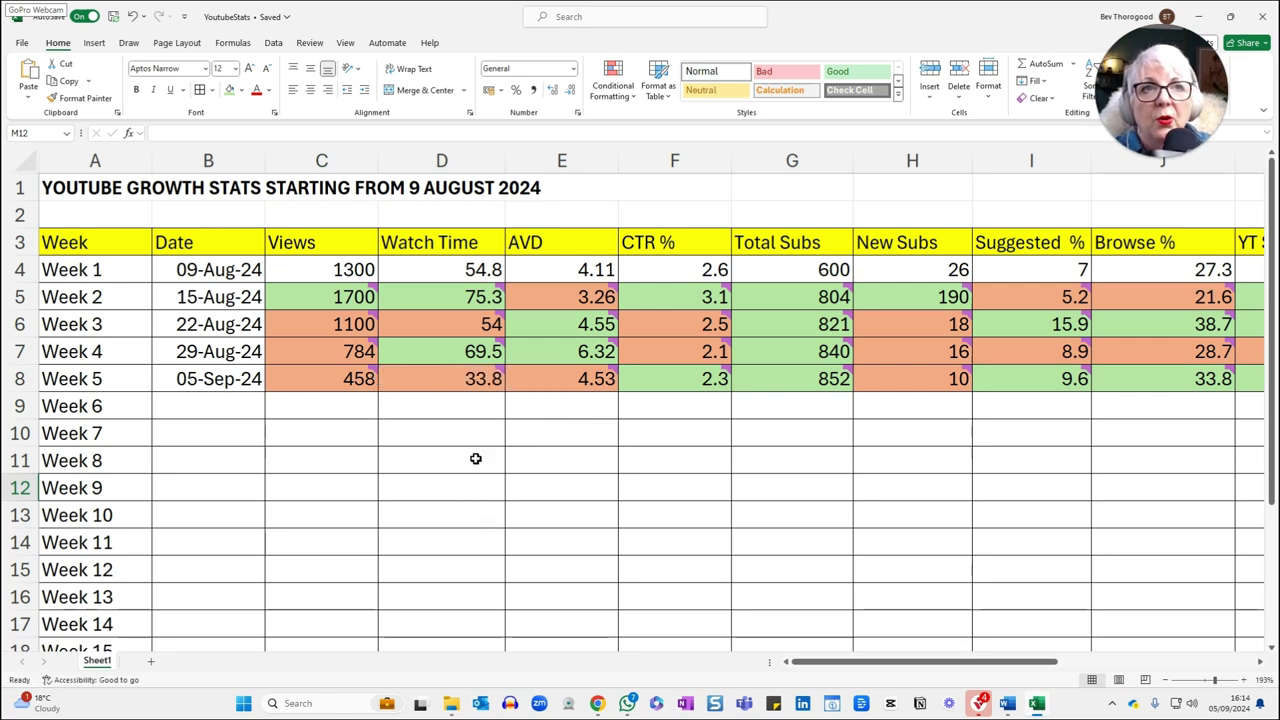
pyautogui.moveTo(499, 377)
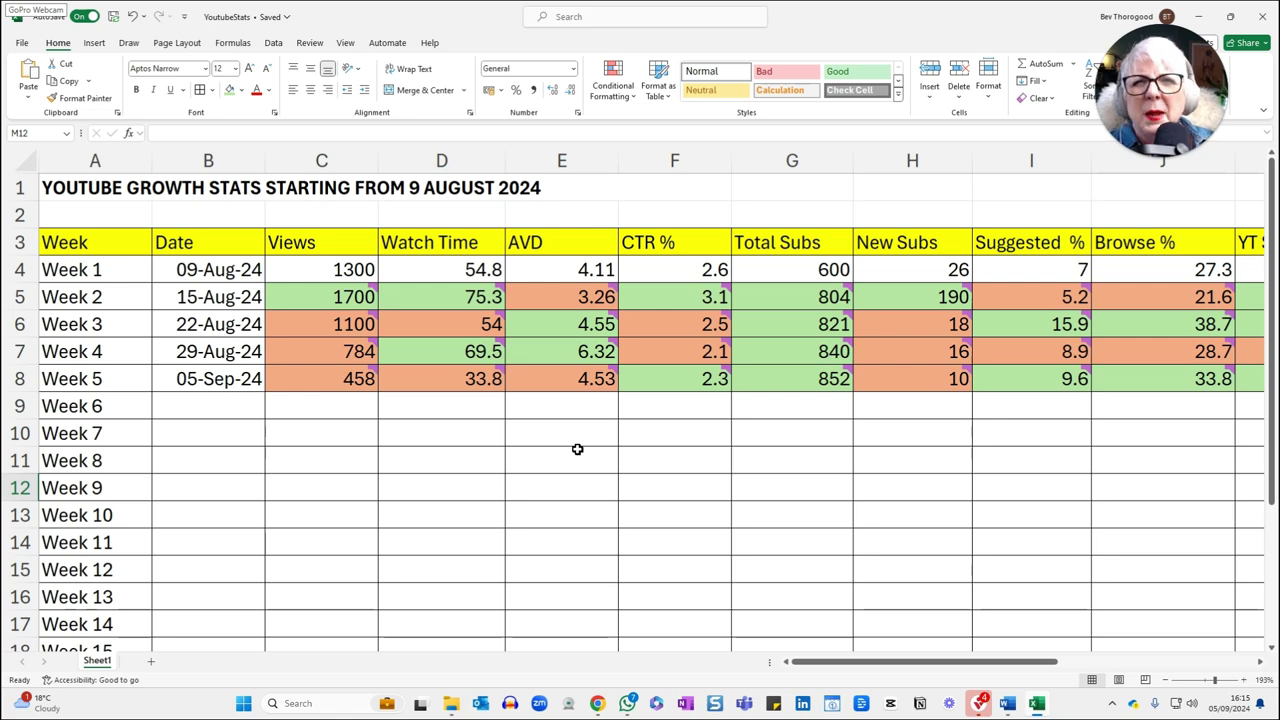
pyautogui.moveTo(610, 377)
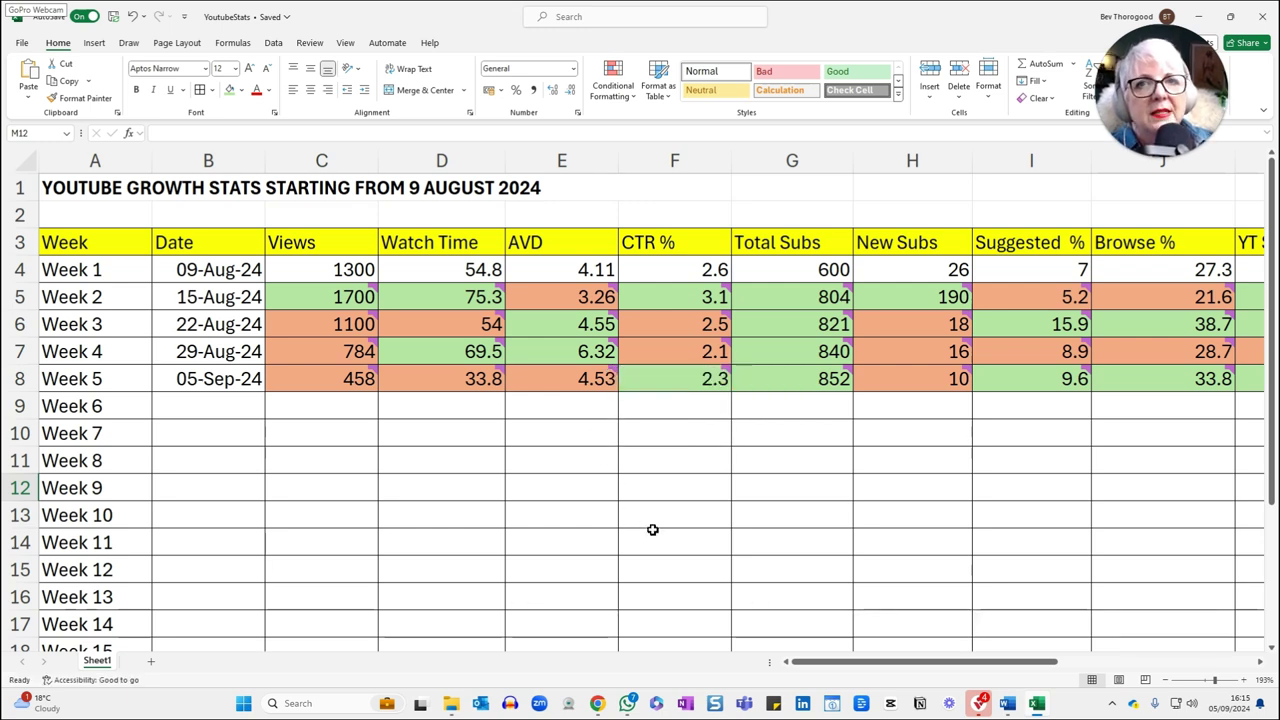
pyautogui.moveTo(726, 374)
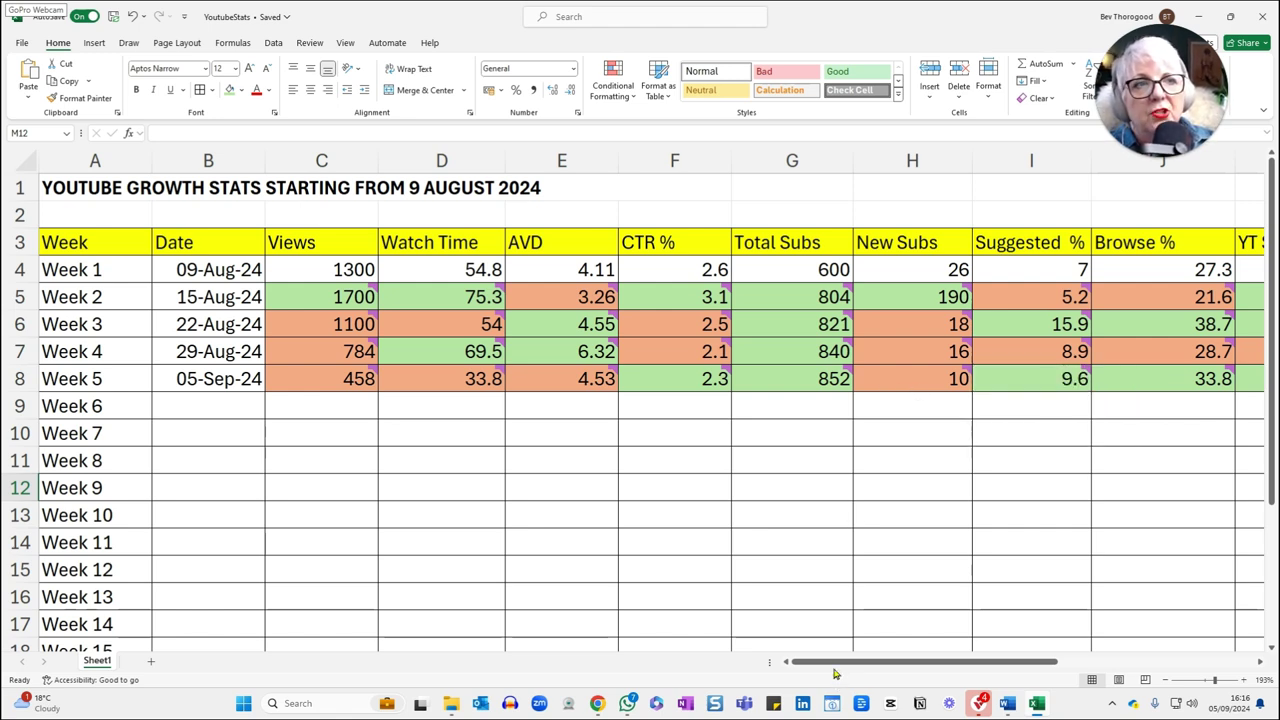
pyautogui.moveTo(838, 666); pyautogui.dragTo(884, 672)
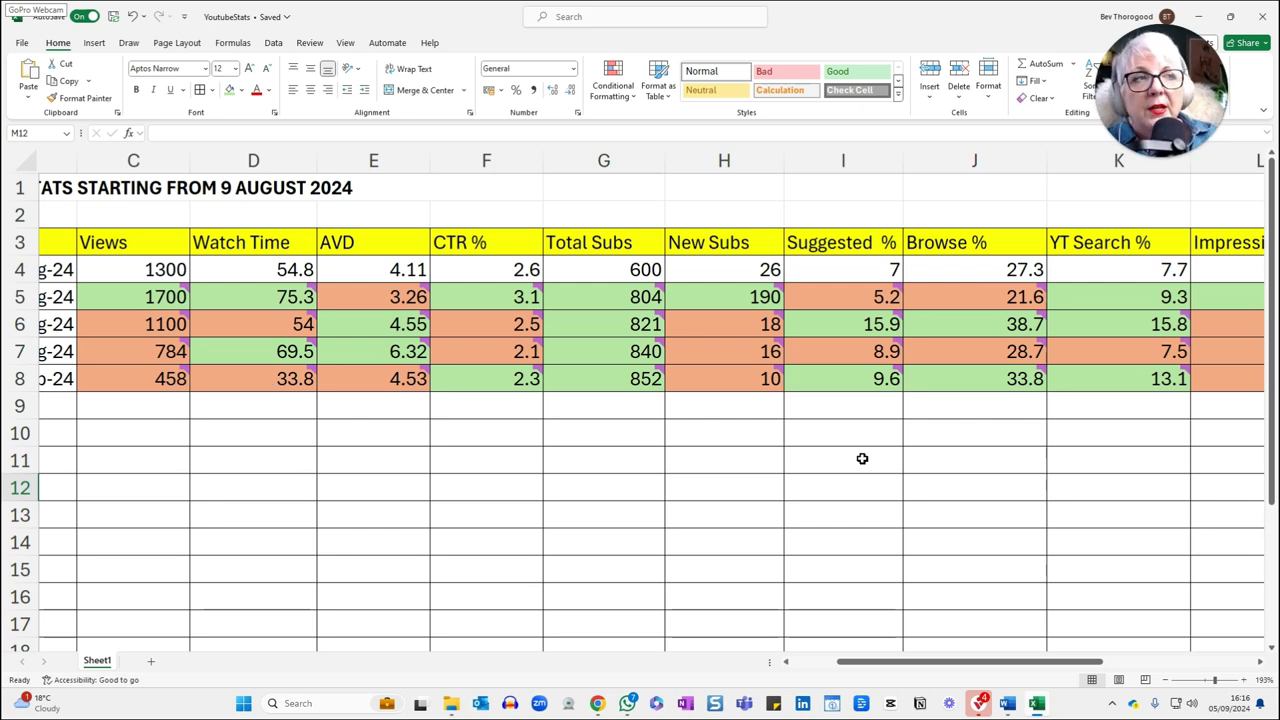
pyautogui.moveTo(888, 664); pyautogui.dragTo(918, 667)
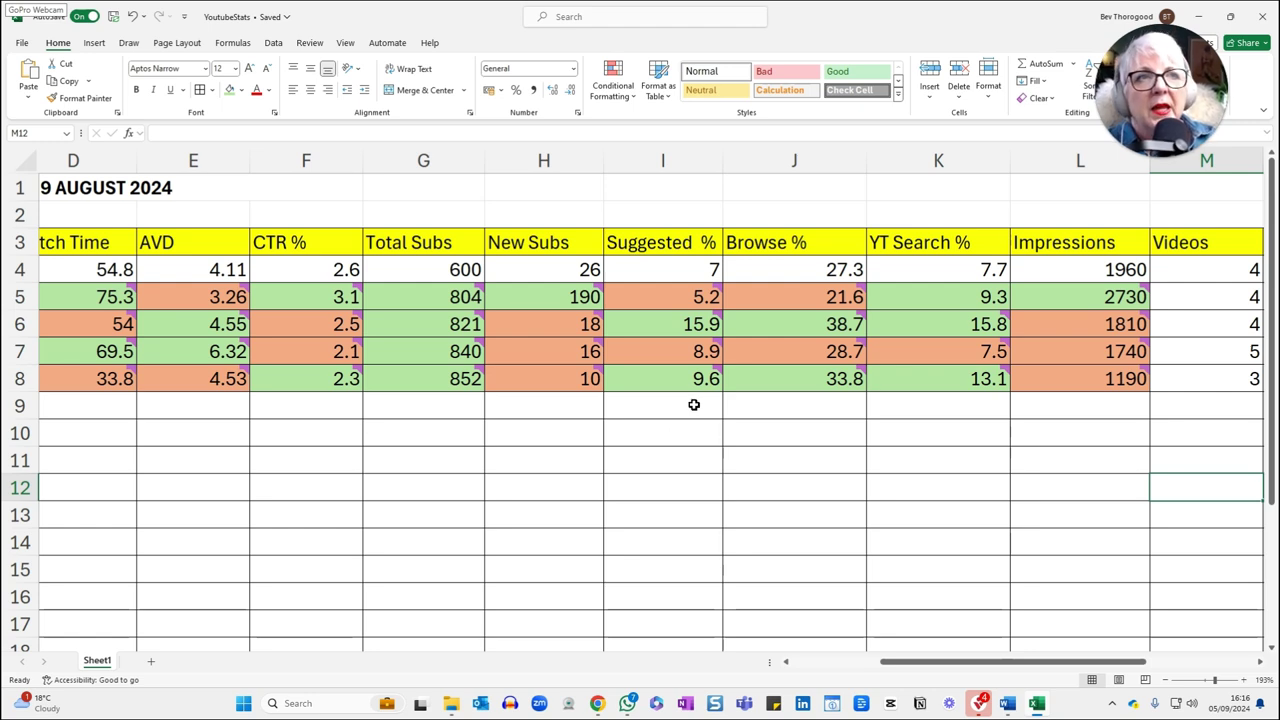
pyautogui.moveTo(718, 372)
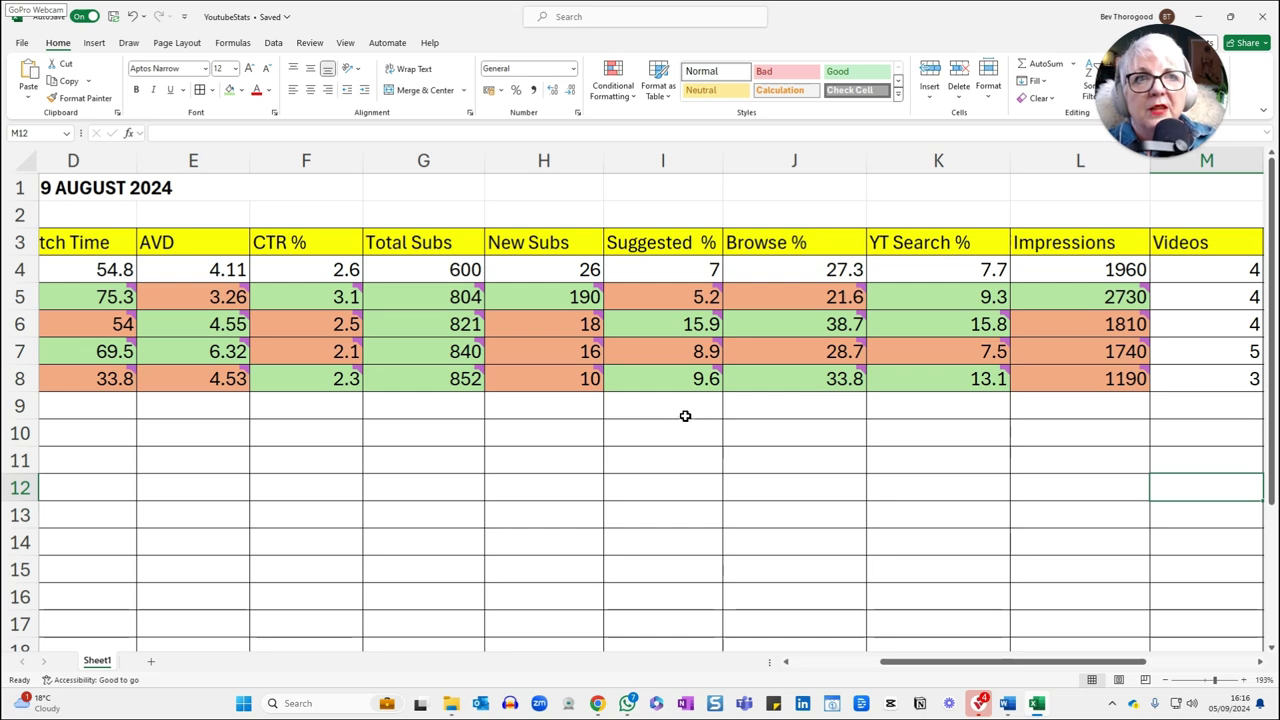
pyautogui.moveTo(858, 376)
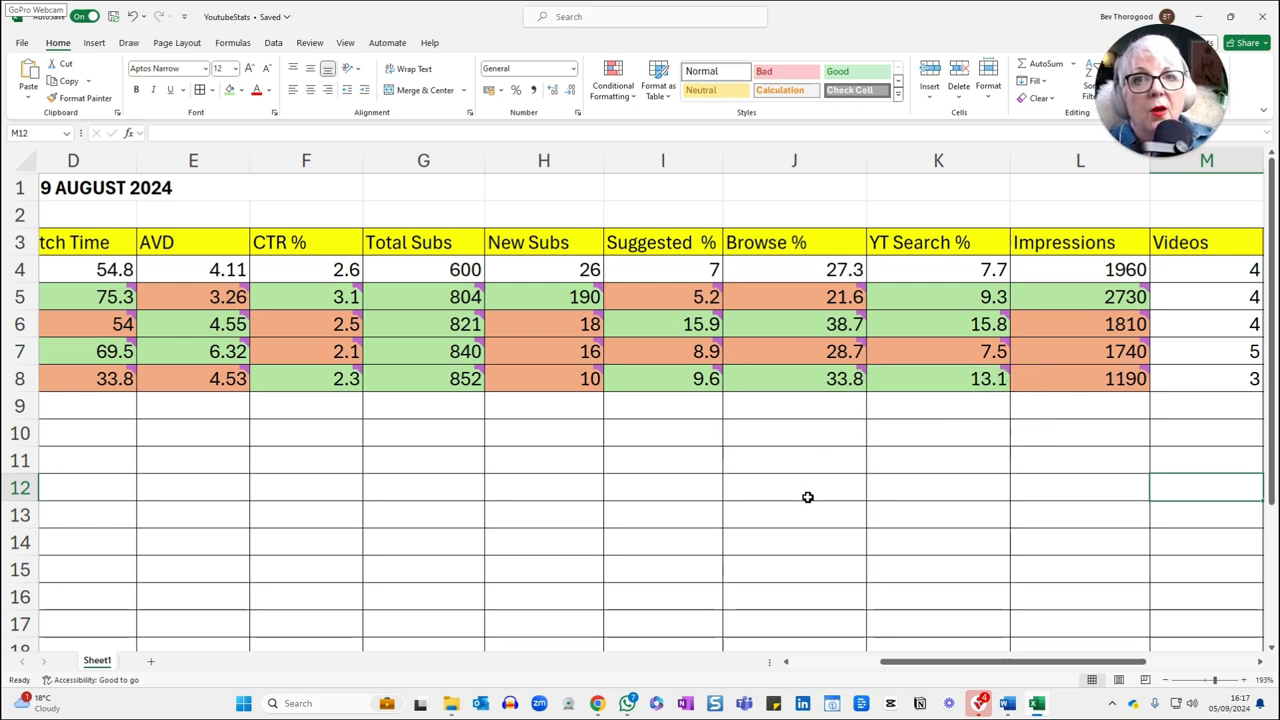
# Step: Compare the weekly Views, YT Search % and Impressions figures with the Videos, Shorts, Lives and Total Content counts
pyautogui.moveTo(1006, 376)
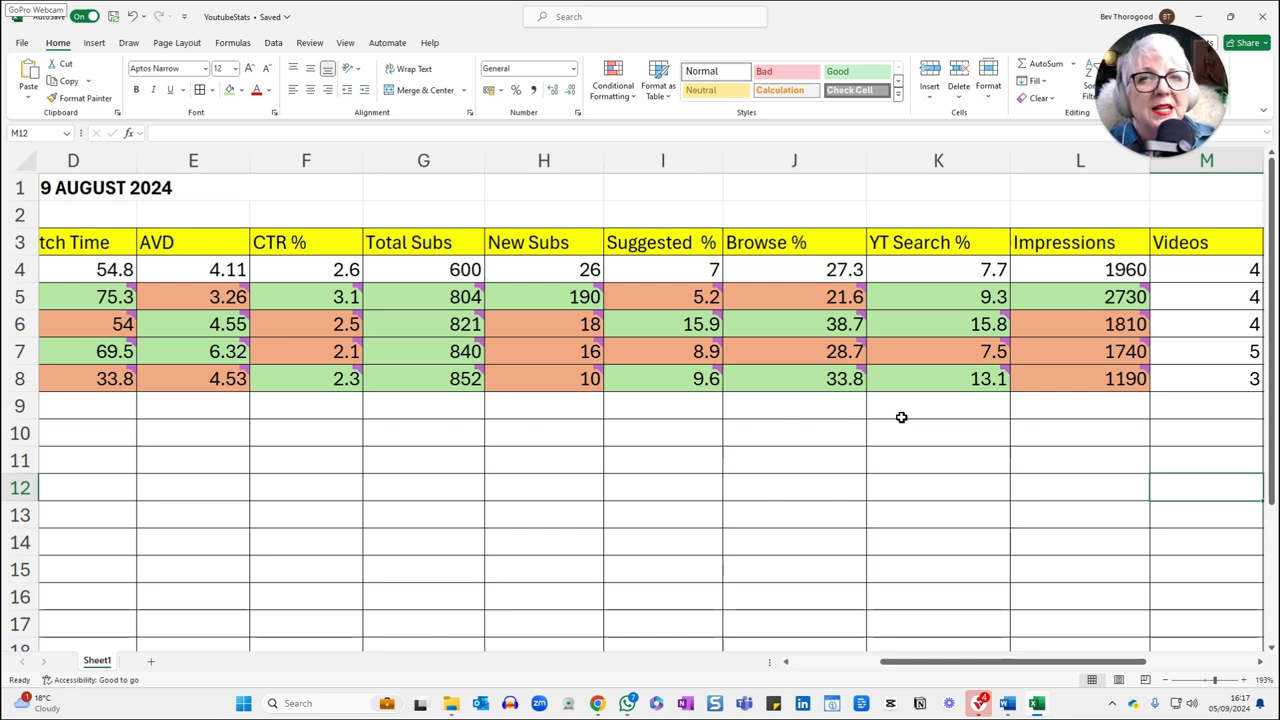
pyautogui.moveTo(935, 665); pyautogui.dragTo(1045, 665)
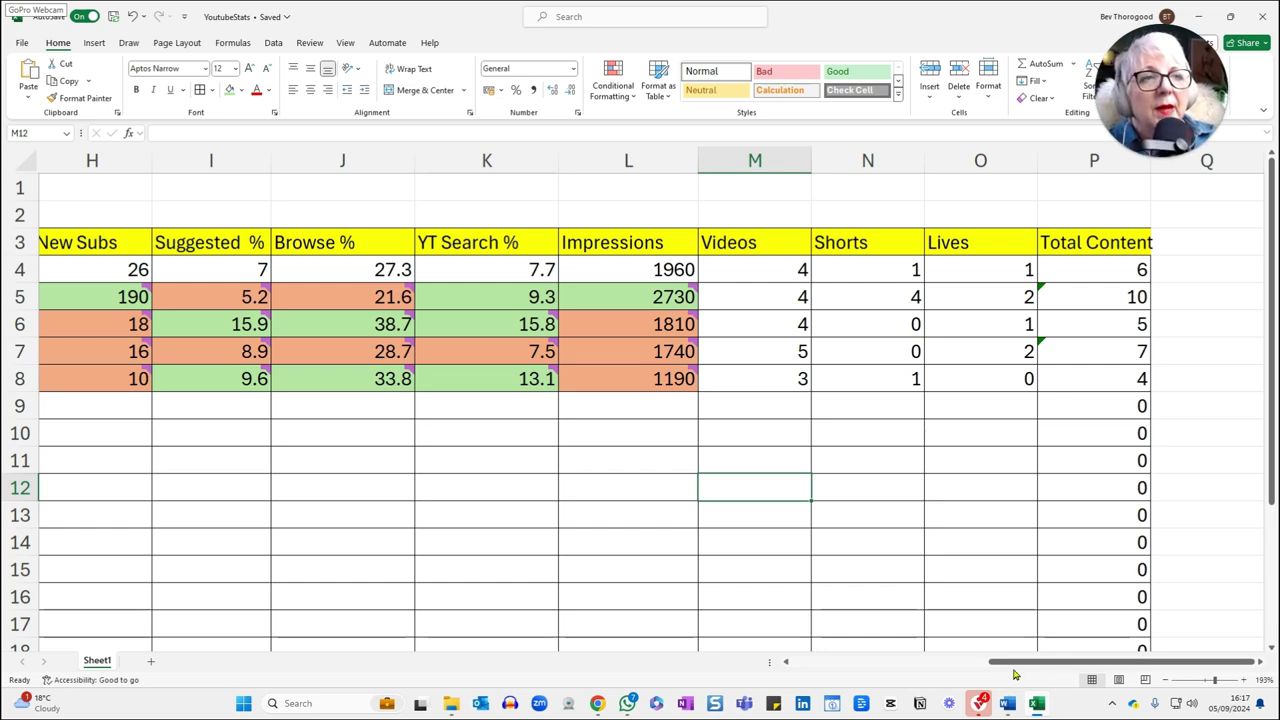
pyautogui.moveTo(1015, 662); pyautogui.dragTo(815, 662)
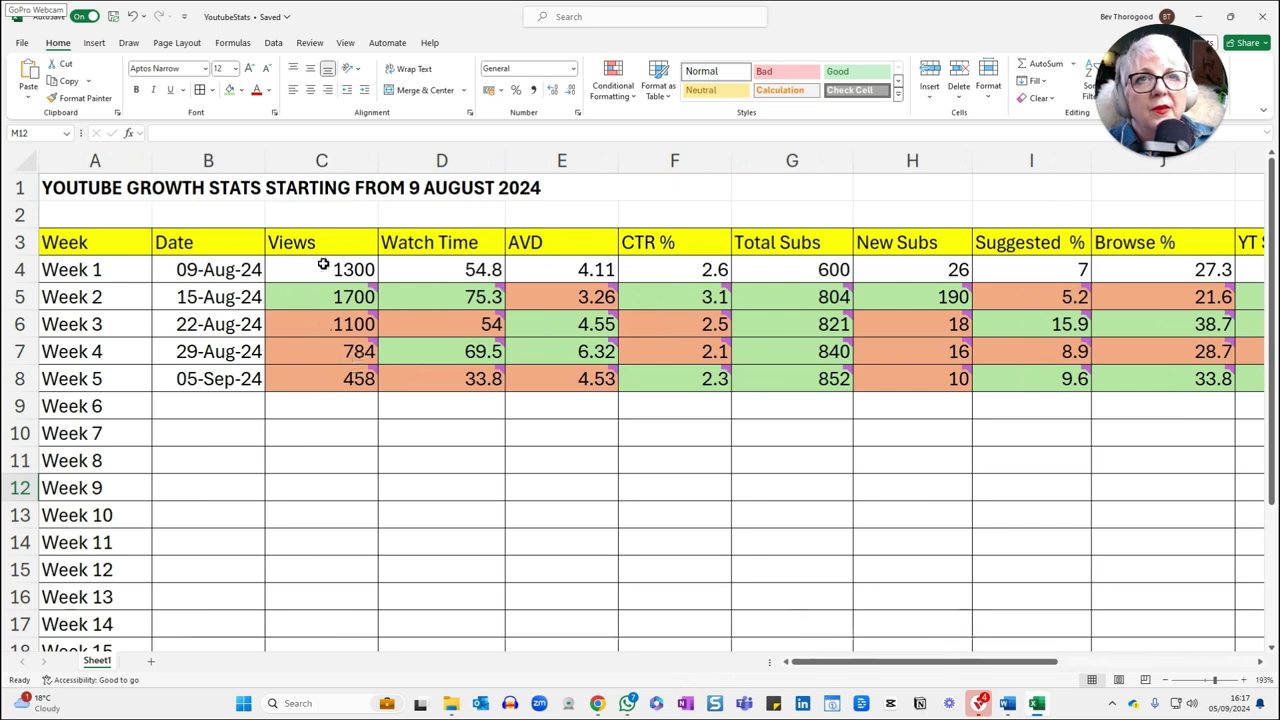
pyautogui.moveTo(343, 377)
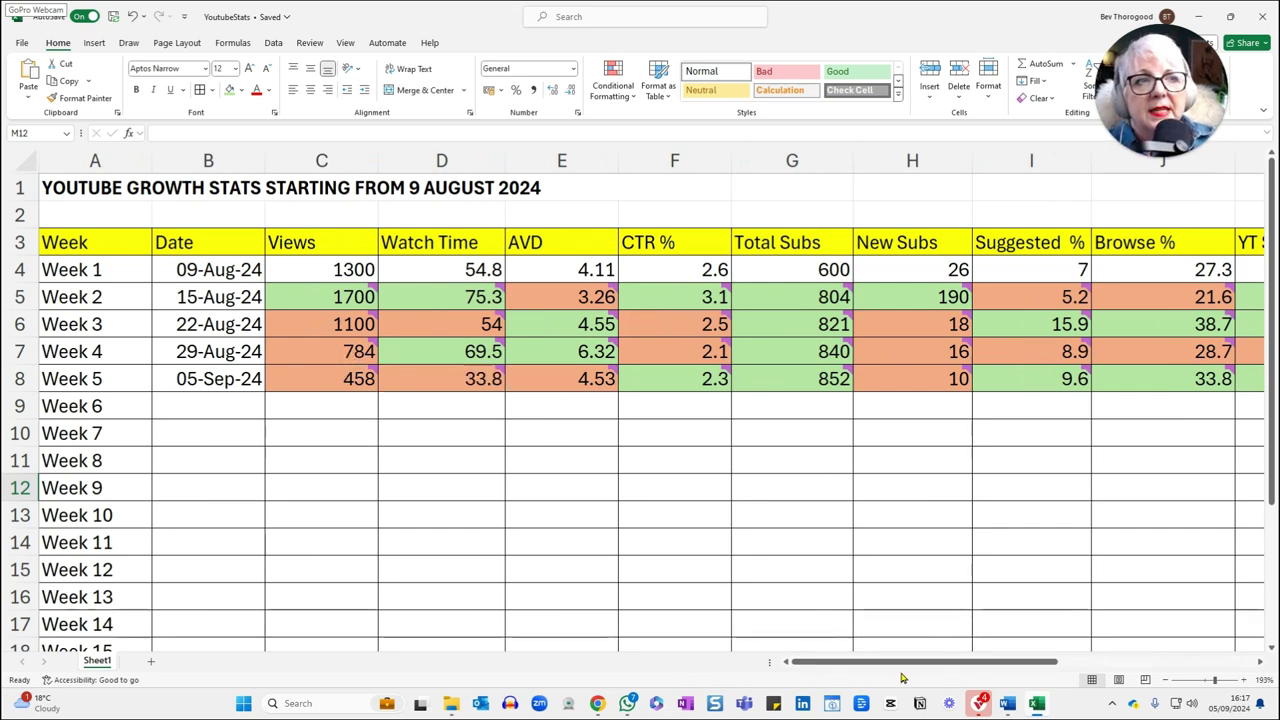
pyautogui.moveTo(900, 662); pyautogui.dragTo(1098, 662)
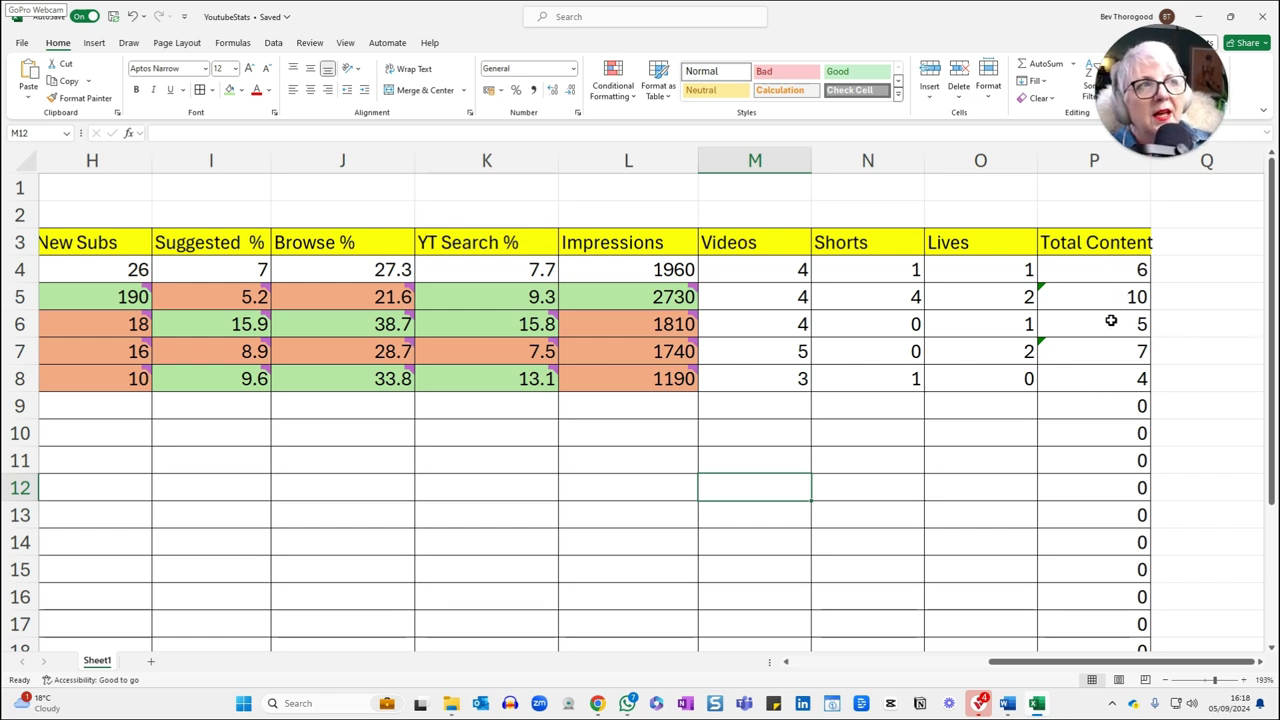
pyautogui.moveTo(530, 313)
pyautogui.moveTo(690, 297)
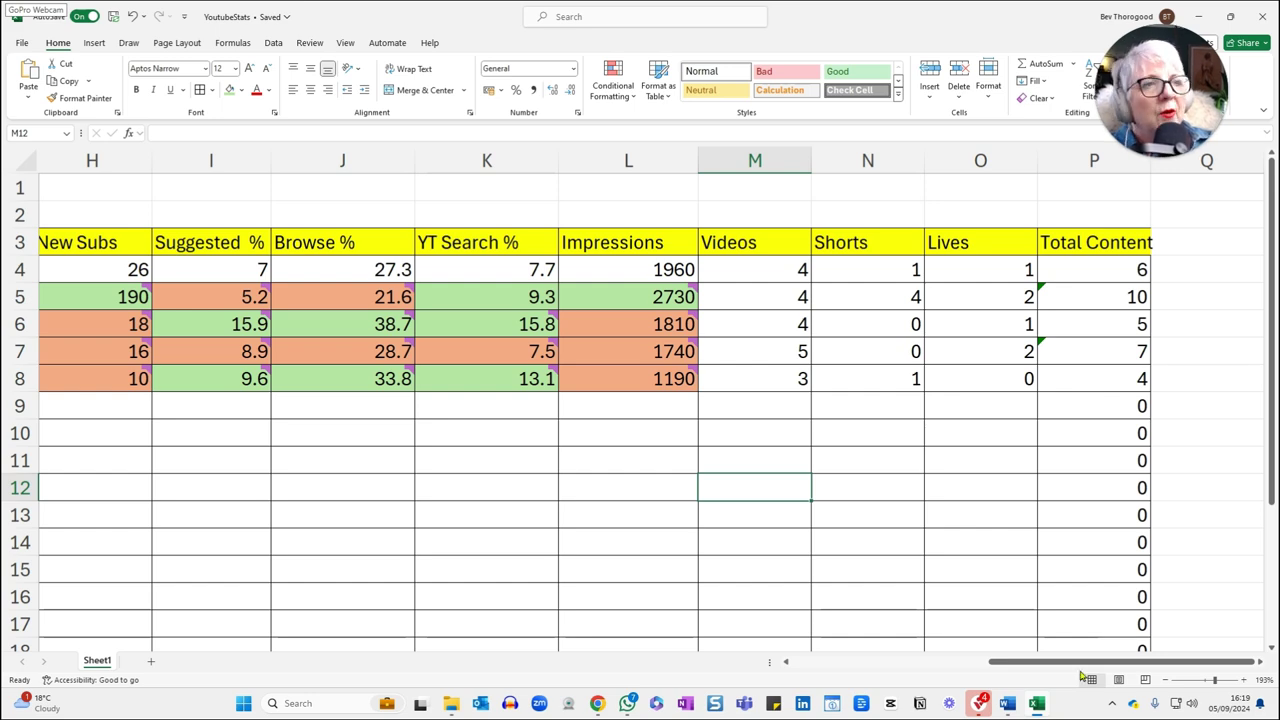
pyautogui.moveTo(1086, 668); pyautogui.dragTo(939, 673)
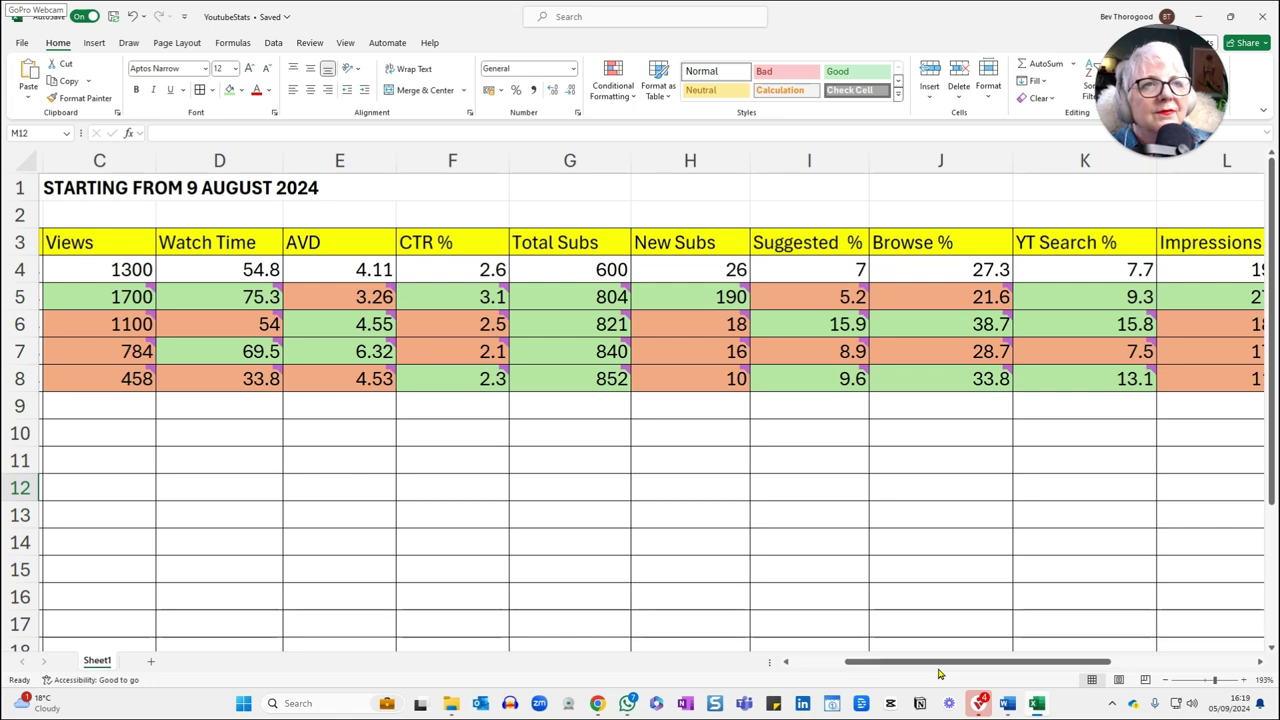